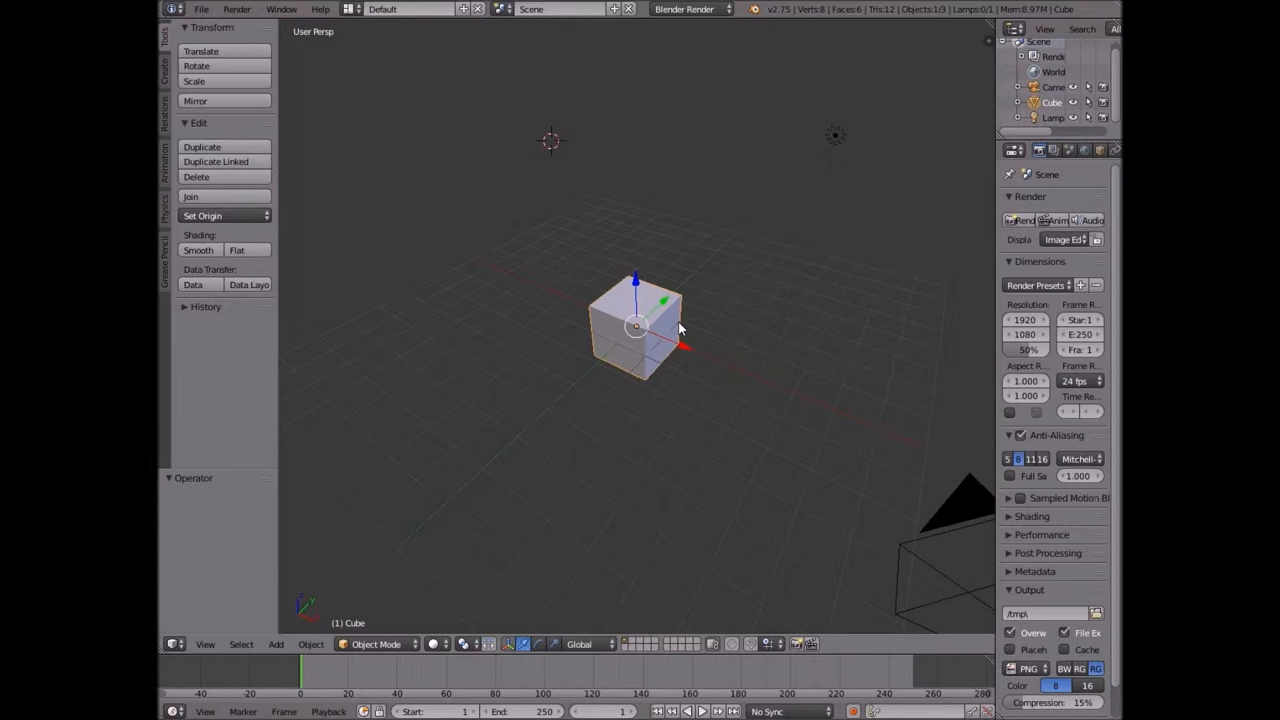
middle_drag(678, 322, 603, 314)
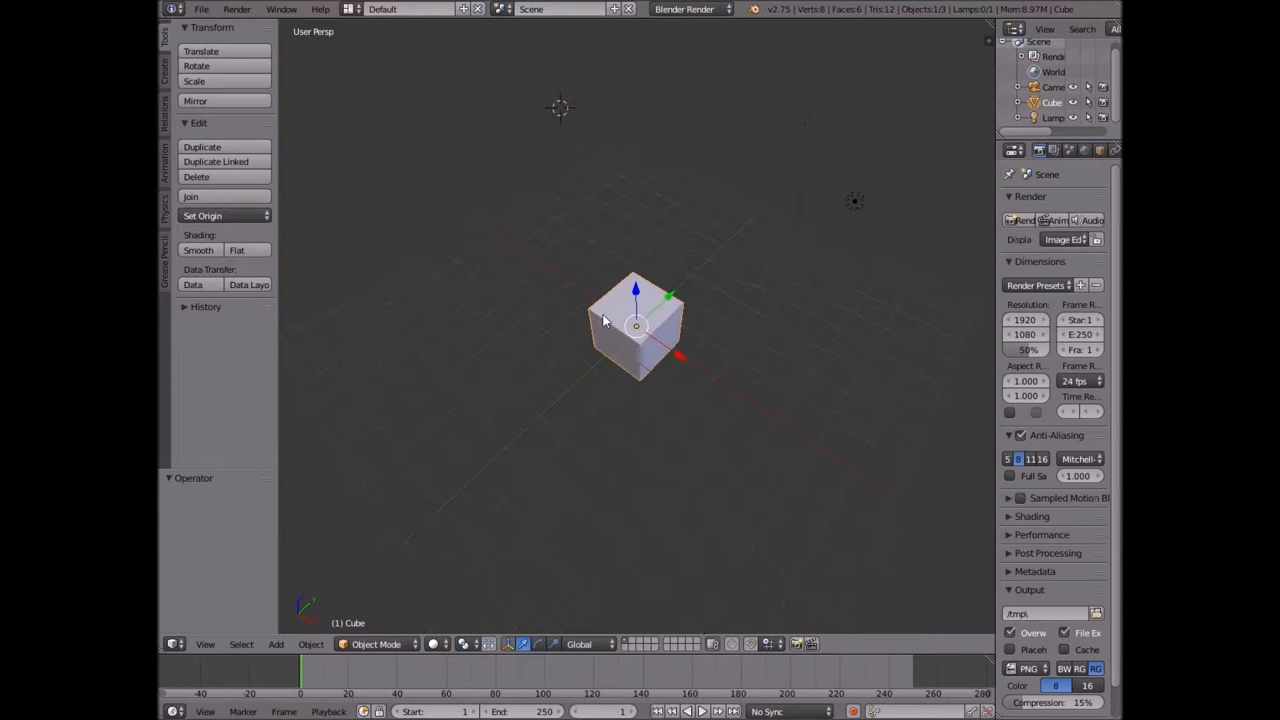
click(697, 10)
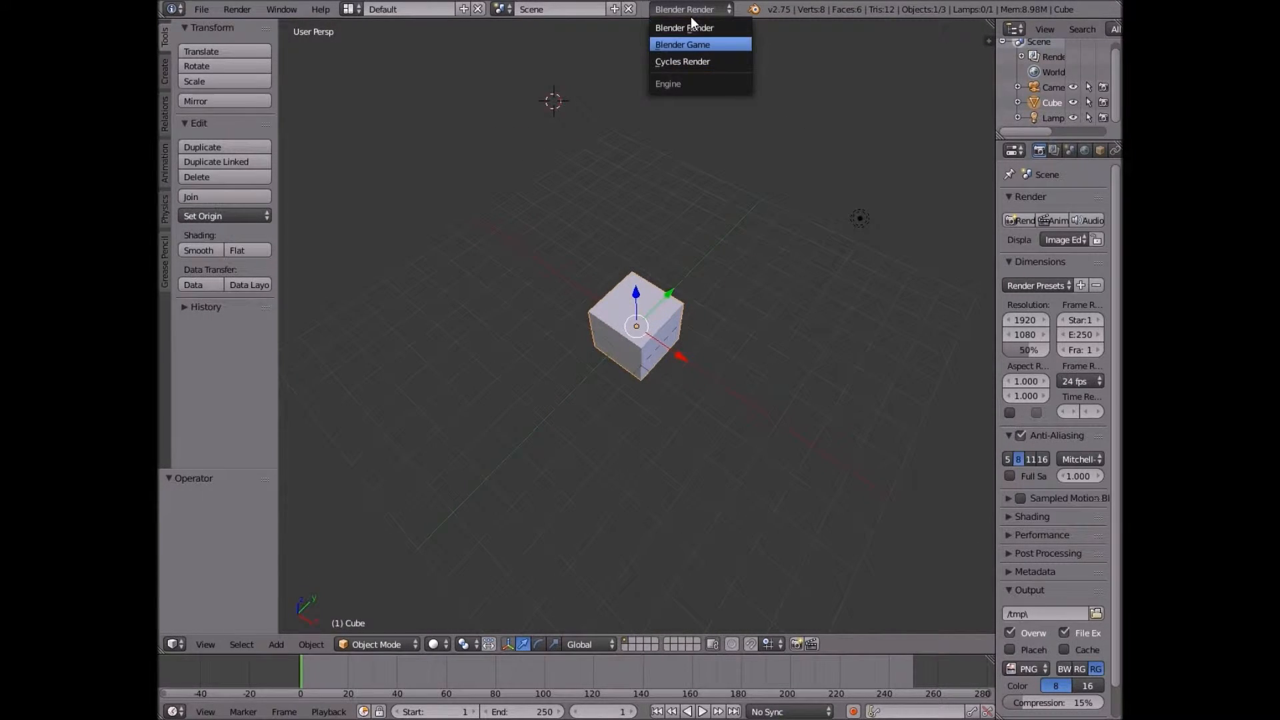
scroll(763, 345, up, 5)
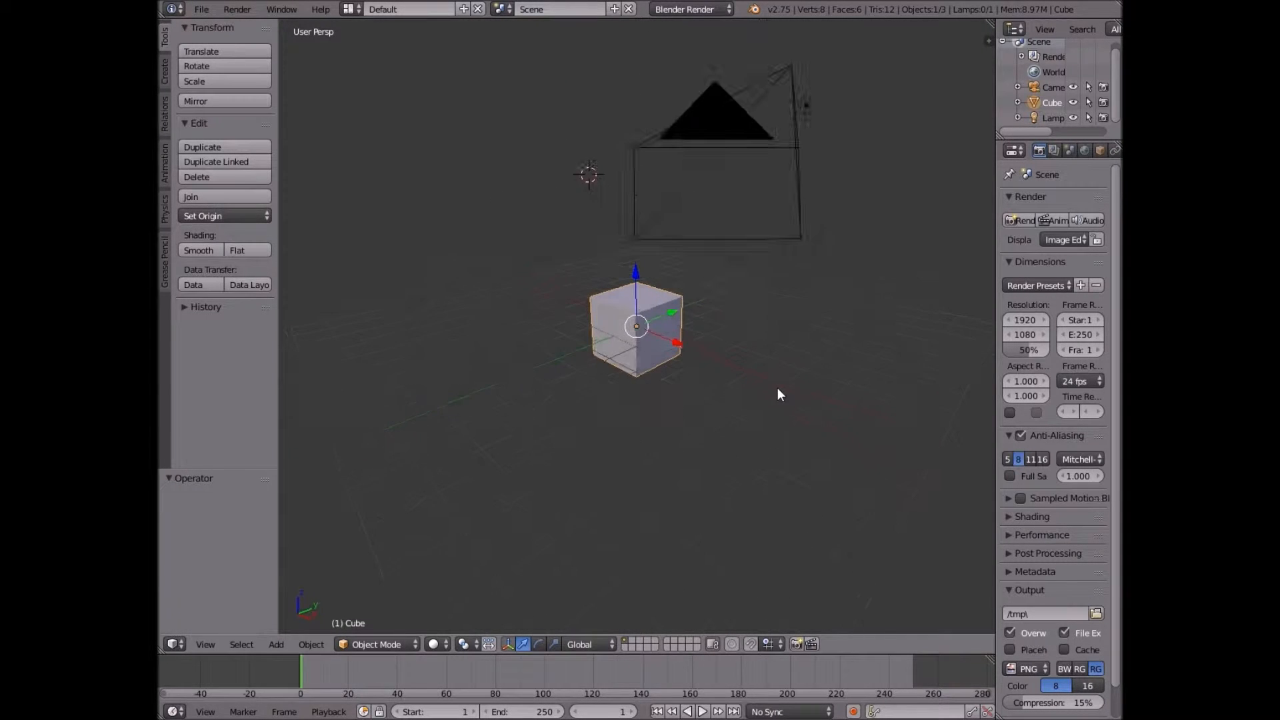
middle_drag(722, 377, 521, 206)
middle_drag(688, 261, 551, 262)
scroll(533, 257, up, 3)
scroll(583, 208, down, 2)
middle_drag(585, 211, 607, 265)
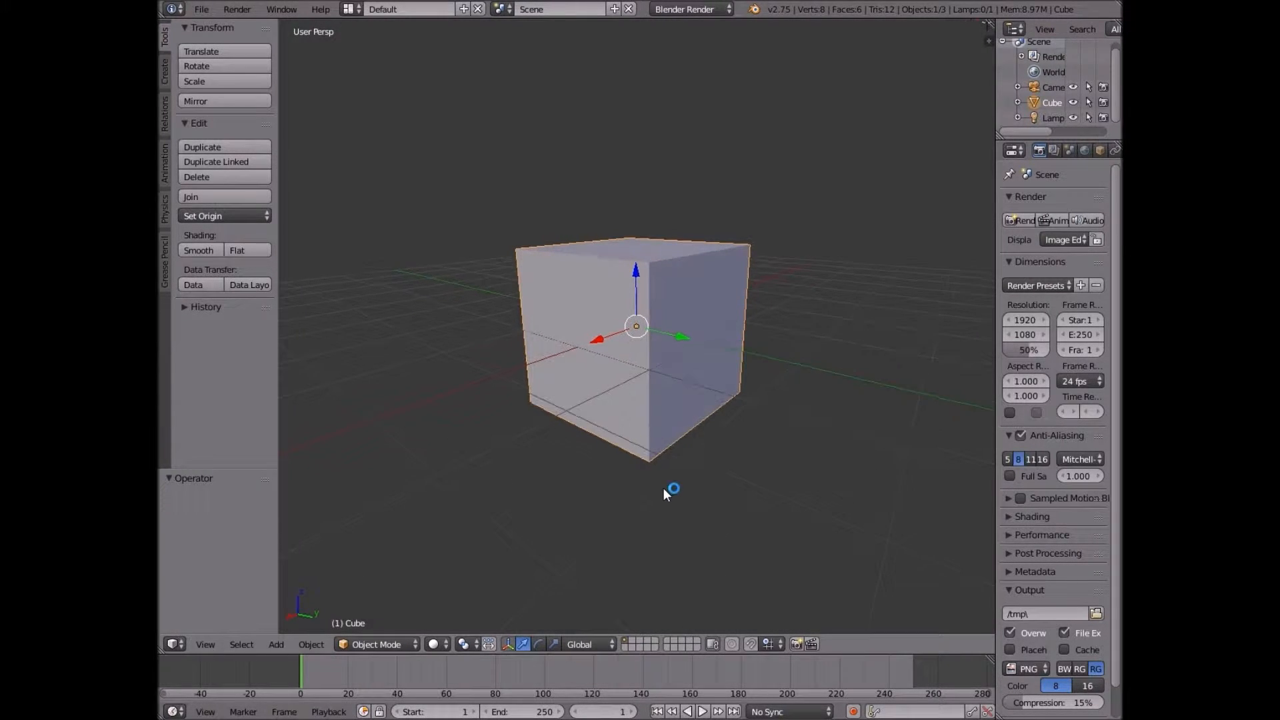
Switch the viewport to wireframe display and scale the default cube up uniformly by a factor of about 5.57.
key(z)
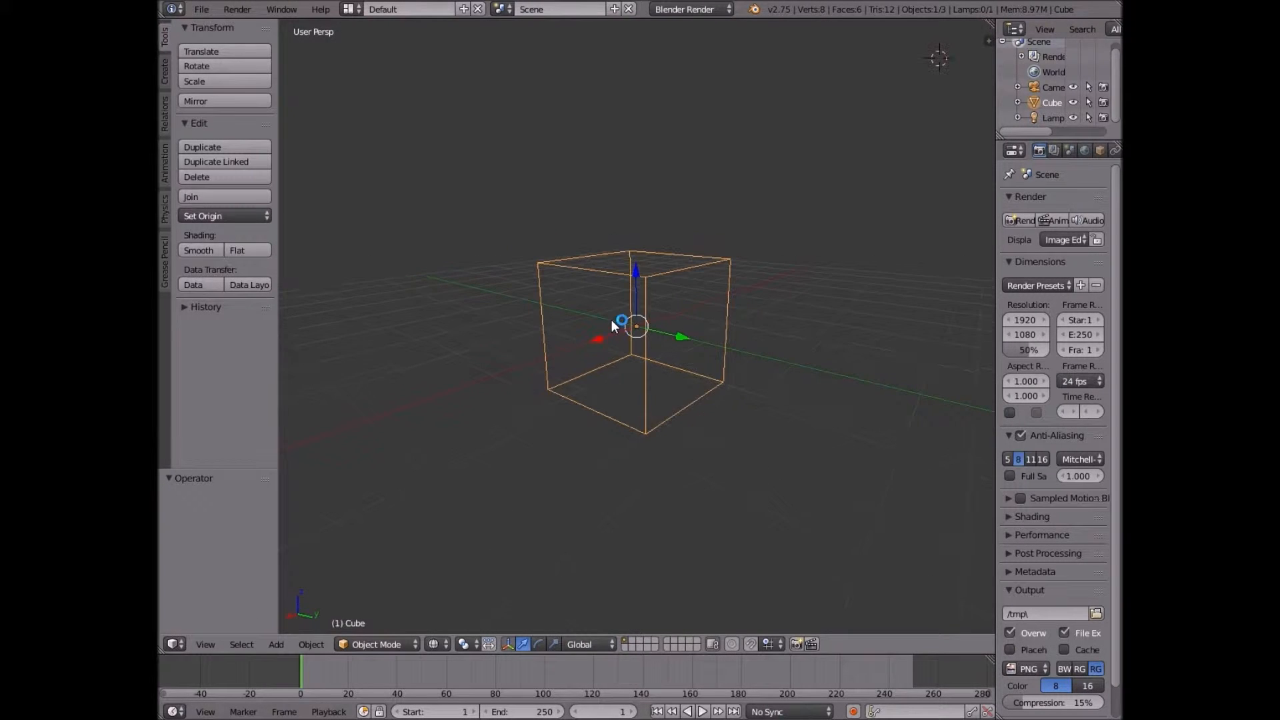
key(s)
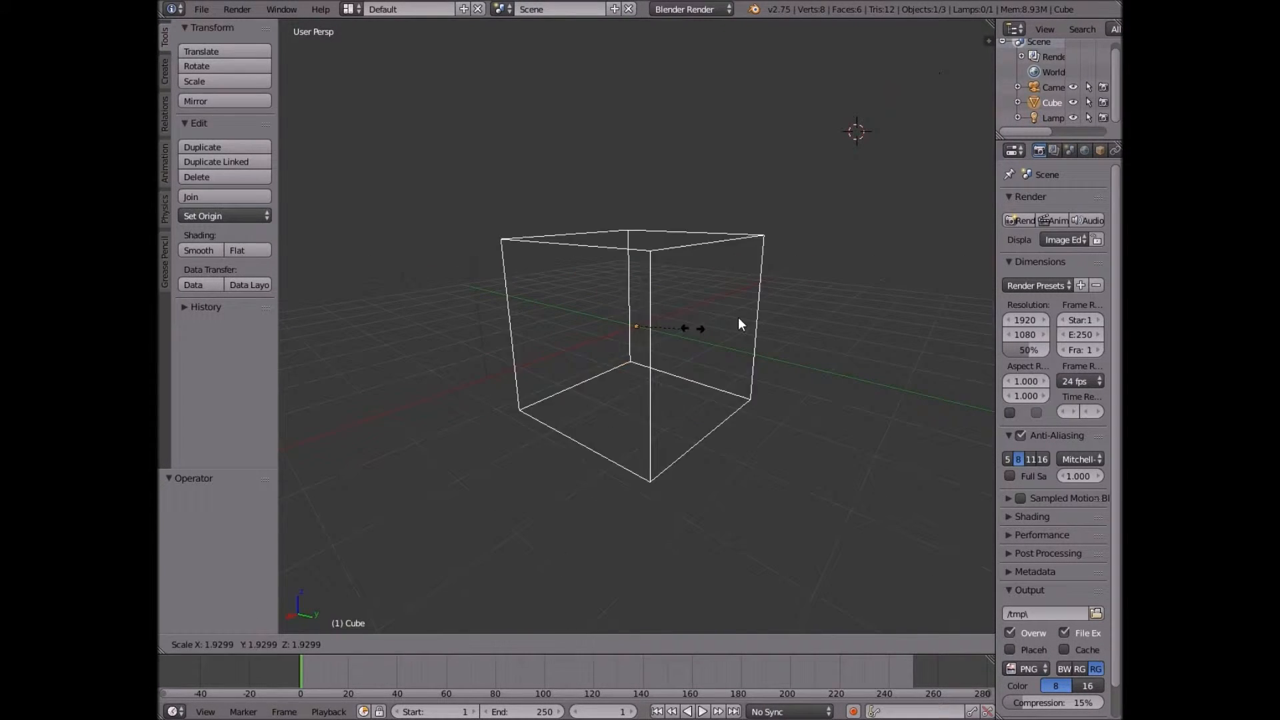
click(702, 298)
scroll(701, 297, down, 3)
middle_drag(643, 295, 687, 297)
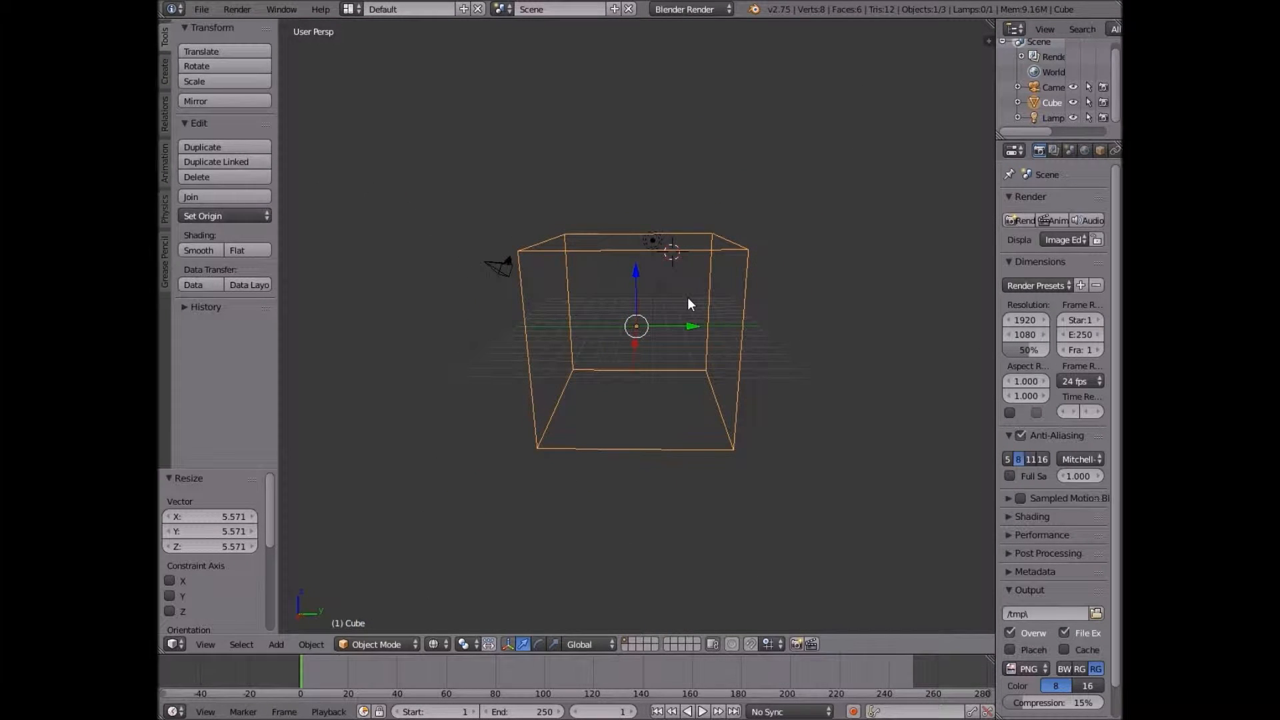
middle_drag(687, 298, 671, 339)
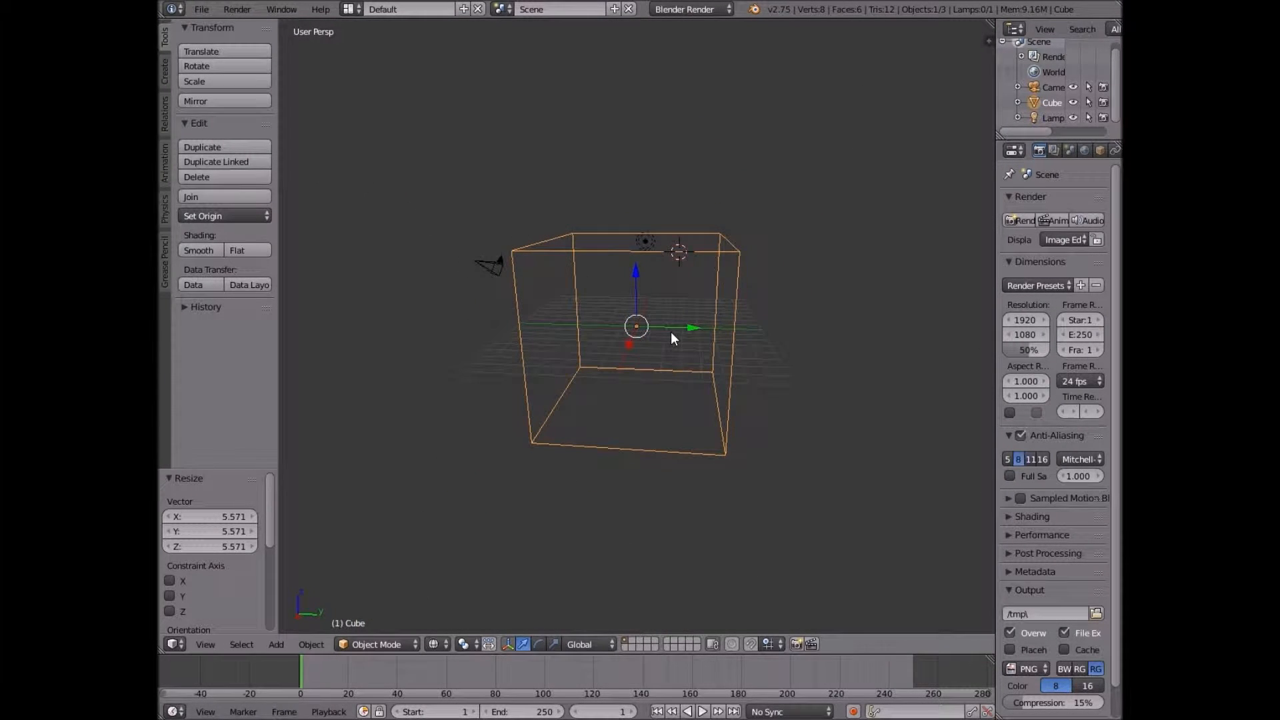
key(z)
middle_drag(671, 331, 618, 325)
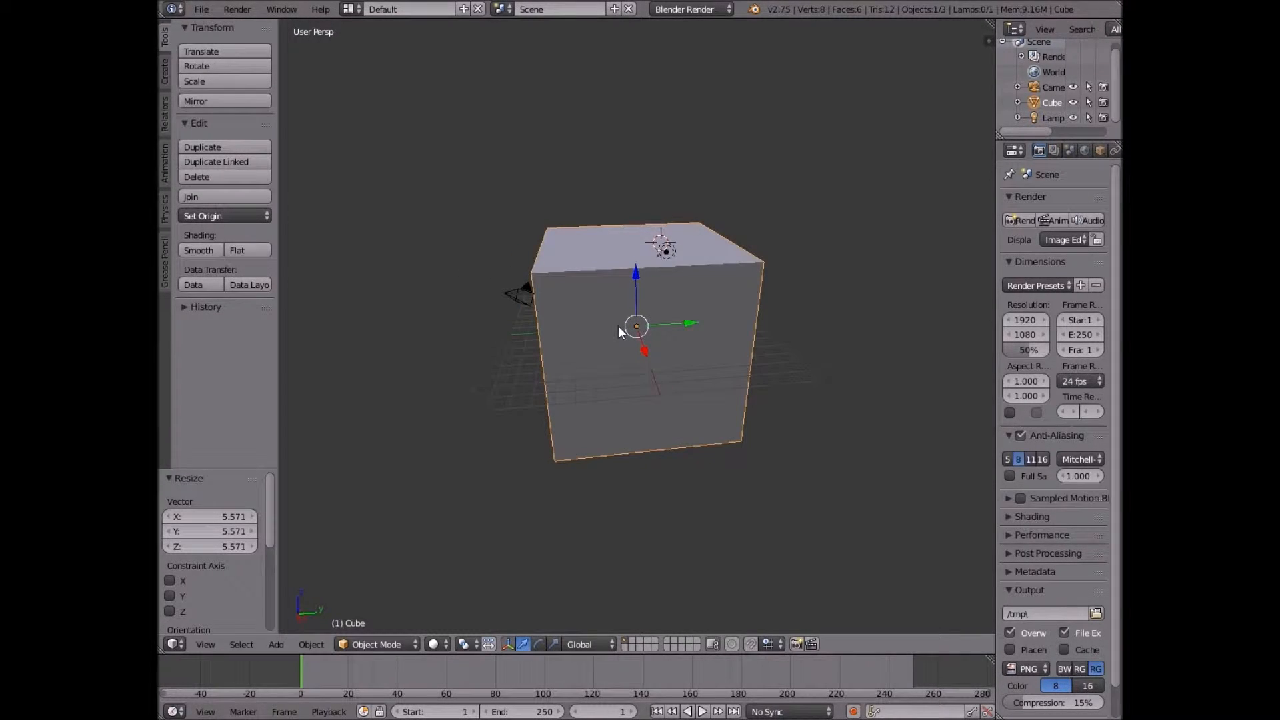
key(s)
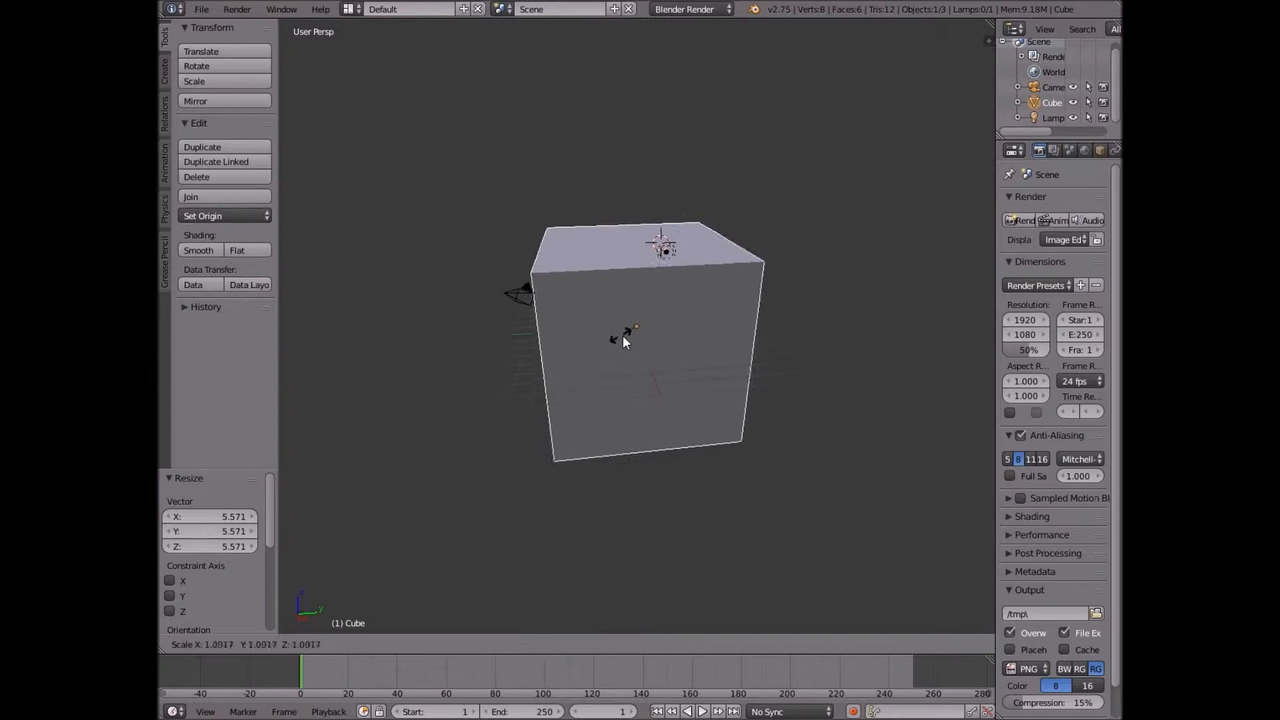
right_click(628, 335)
middle_drag(646, 328, 746, 465)
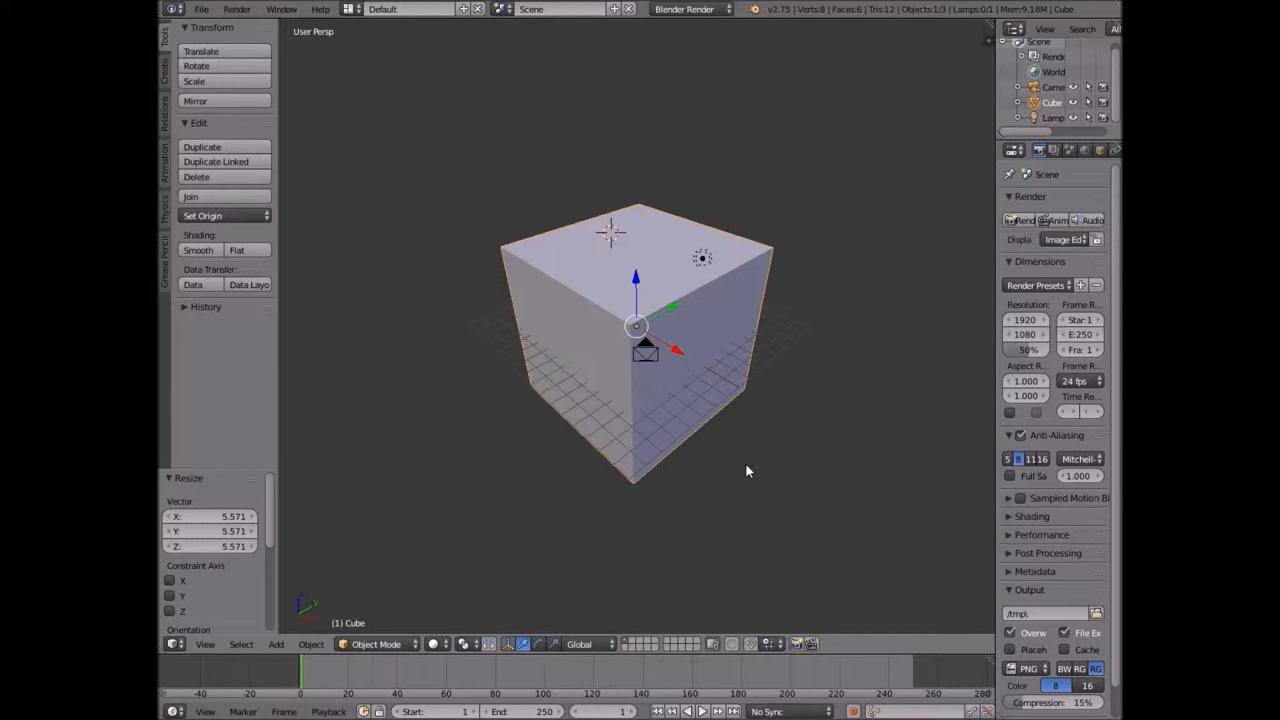
middle_drag(745, 464, 610, 350)
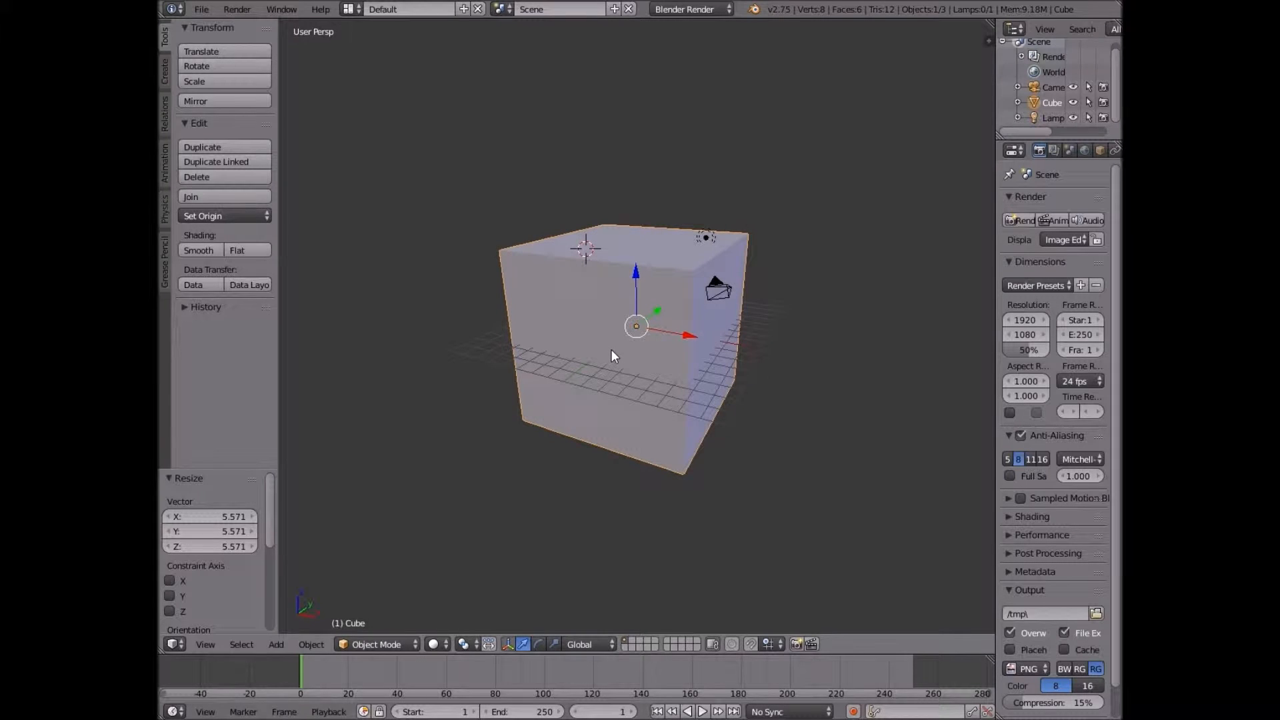
key(z)
Add a UV sphere mesh to the scene.
scroll(671, 407, up, 1)
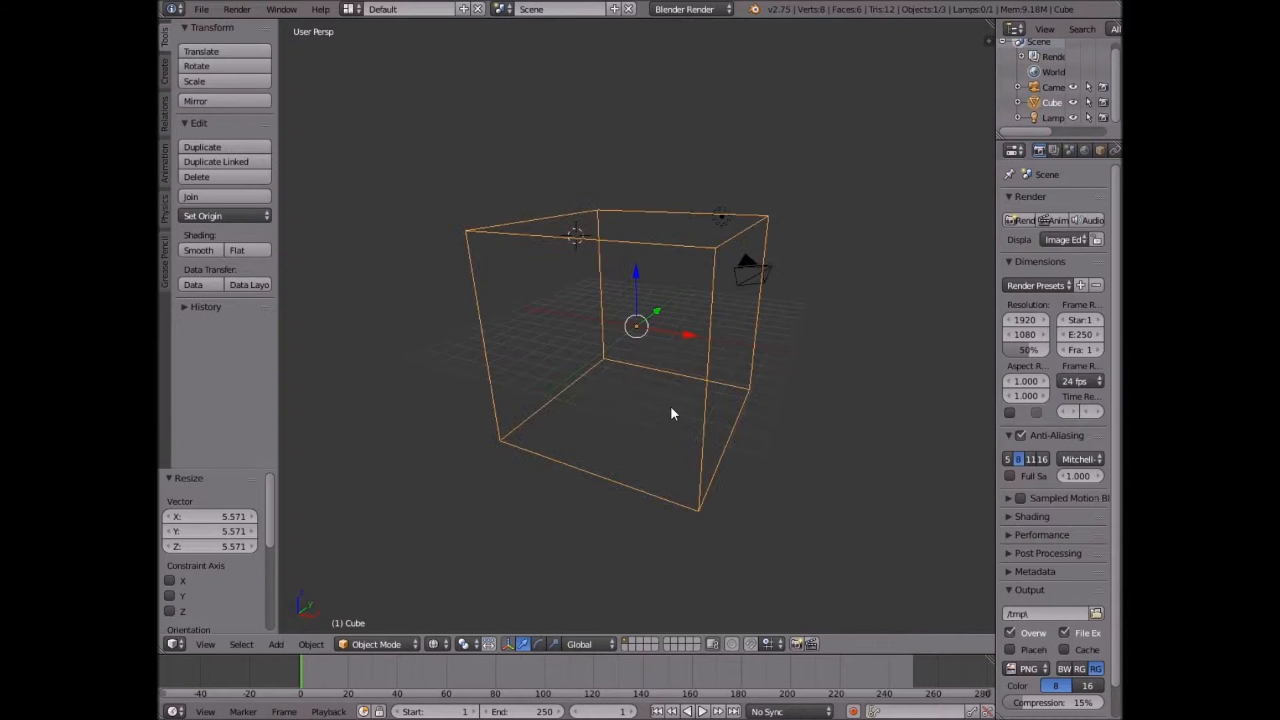
scroll(670, 407, up, 2)
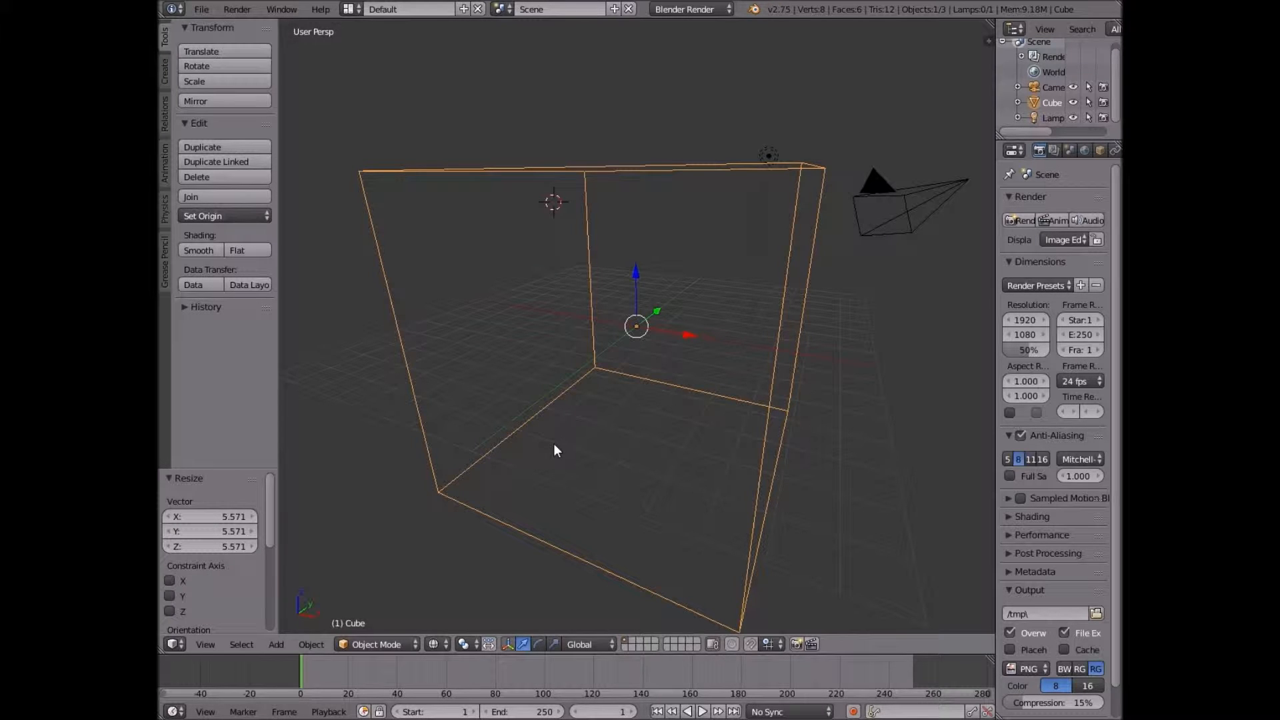
key(shift+a)
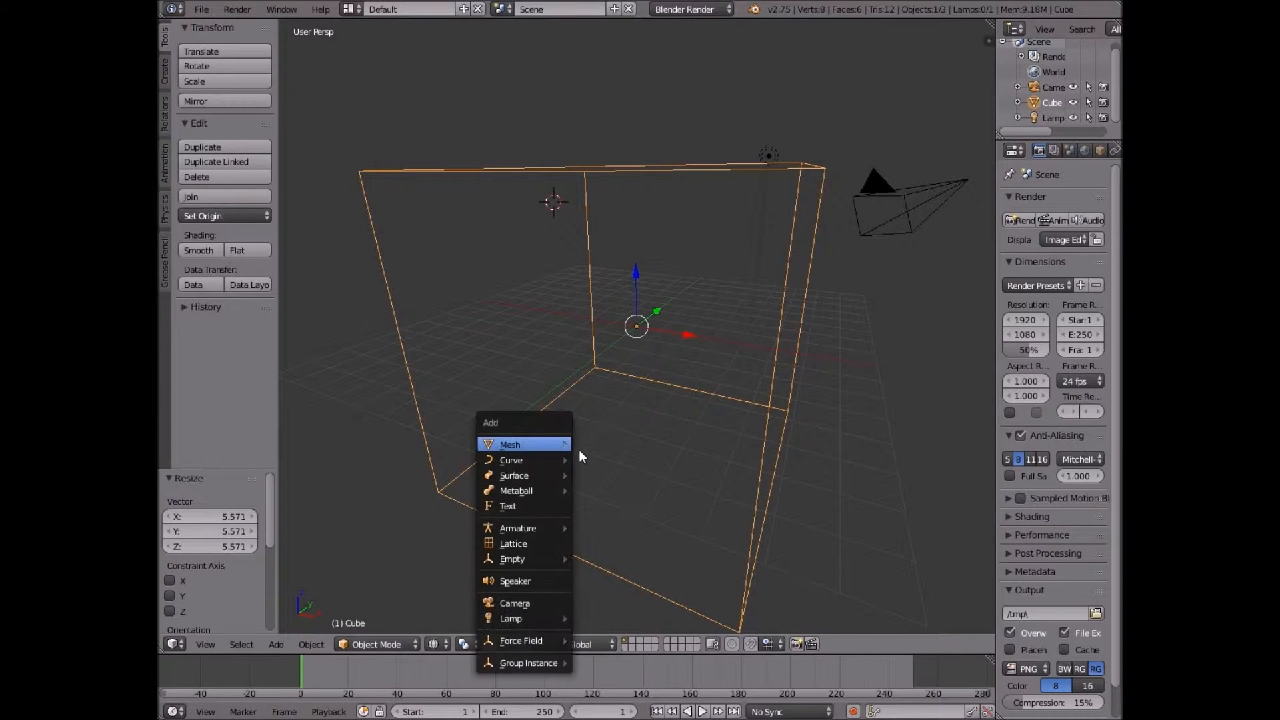
mouse_move(568, 446)
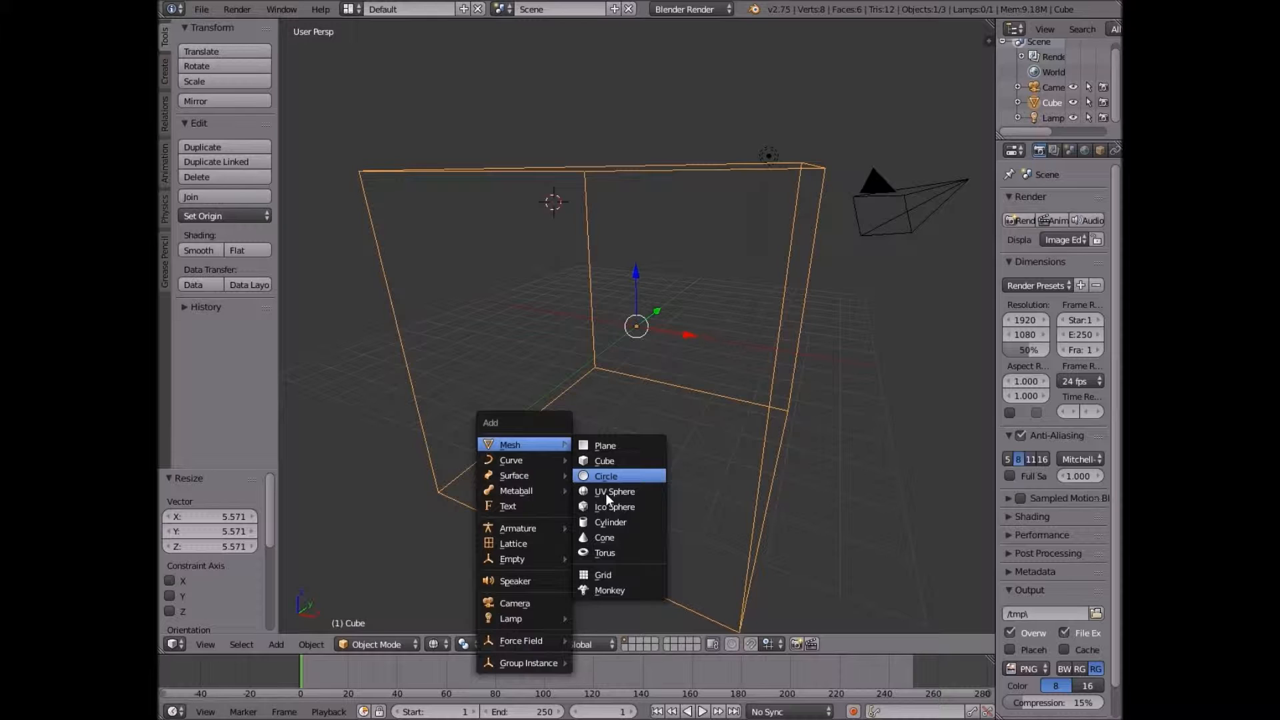
click(606, 495)
Move the sphere about 5.17 units along X and about -2.27 units along Y, into the upper part of the cube.
middle_drag(634, 387, 665, 379)
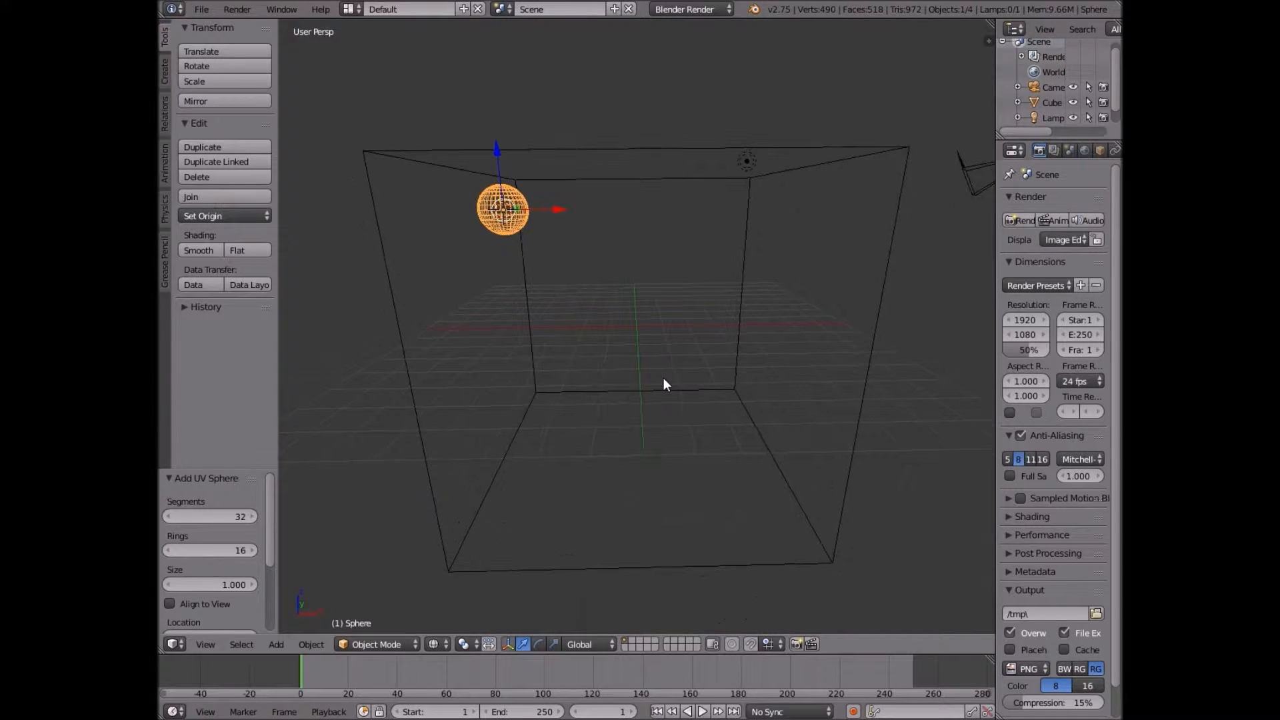
key(g)
key(x)
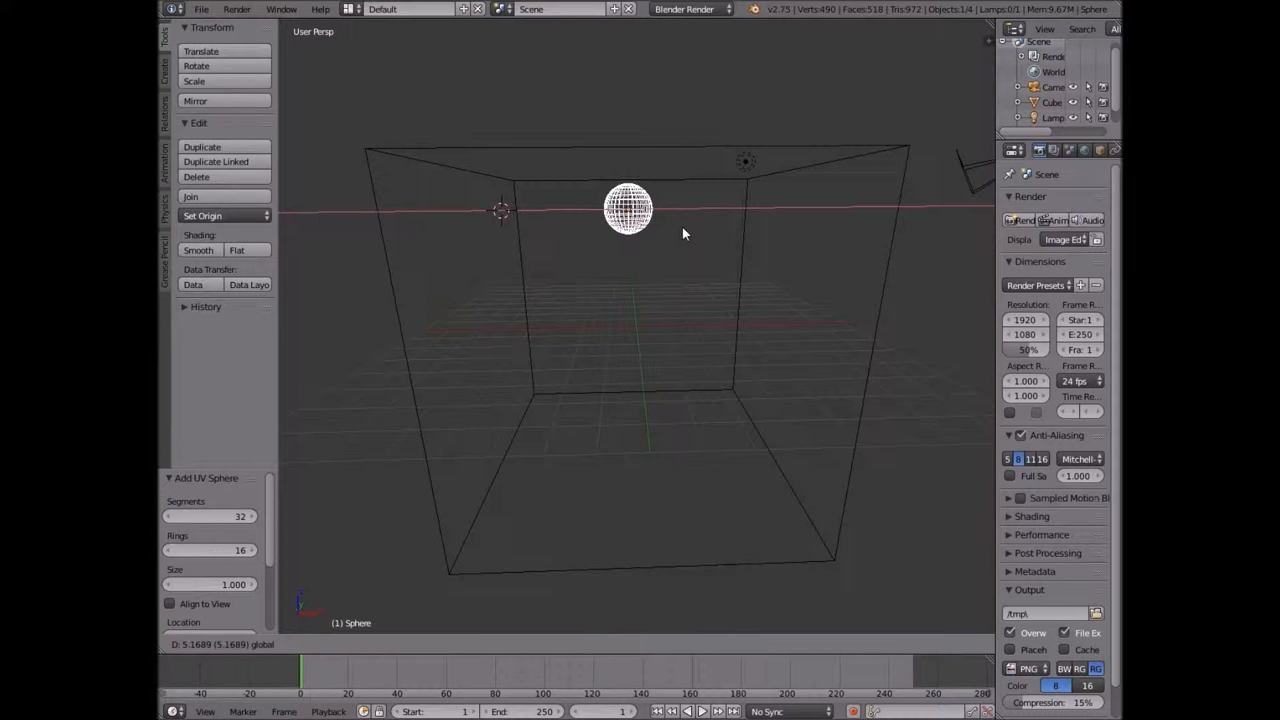
click(683, 227)
middle_drag(617, 212, 708, 223)
key(g)
key(y)
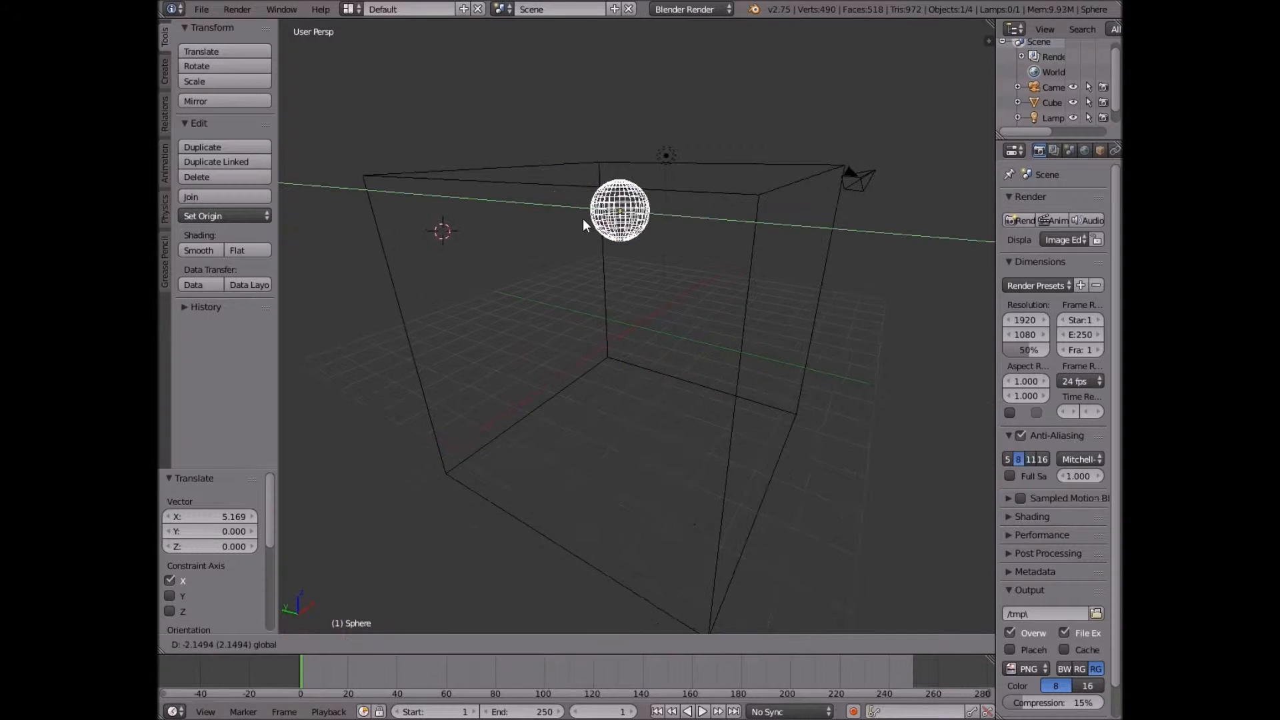
click(599, 228)
Scale the sphere down uniformly by a factor of about 0.69.
middle_drag(599, 228, 590, 227)
key(s)
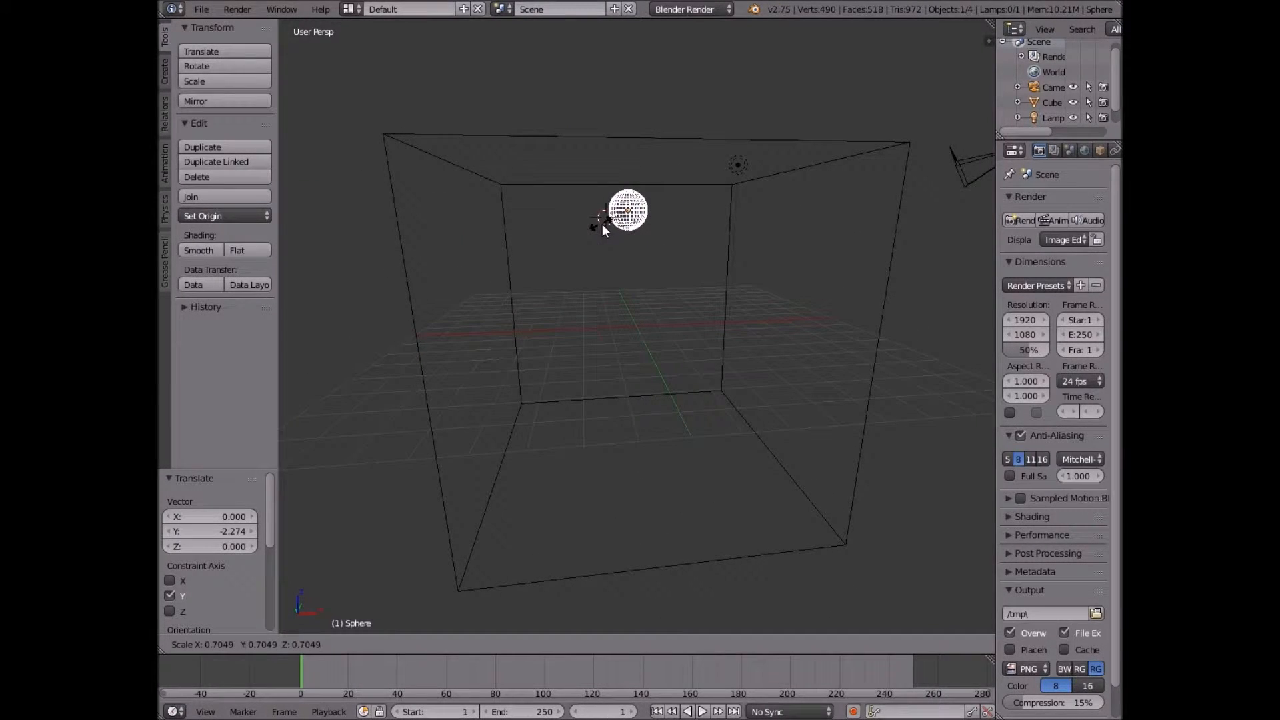
click(432, 455)
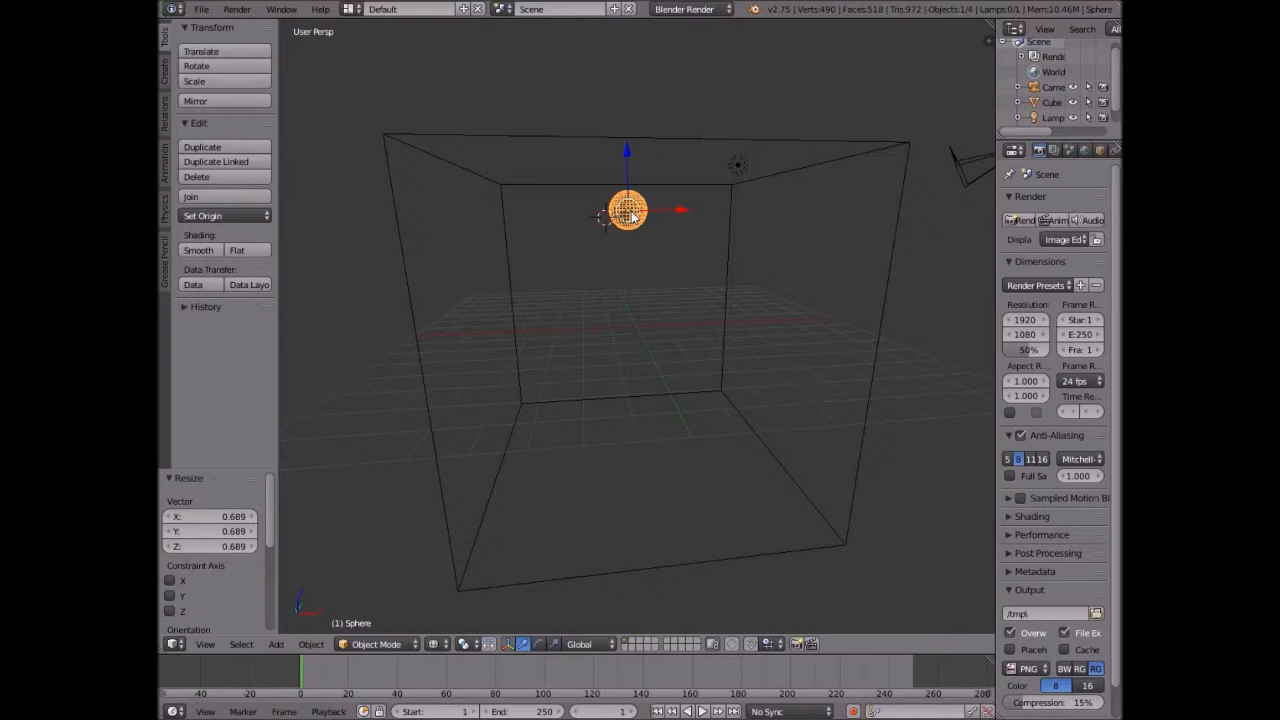
Widen the properties editor, then enable fluid physics on the cube with the type Domain.
click(999, 197)
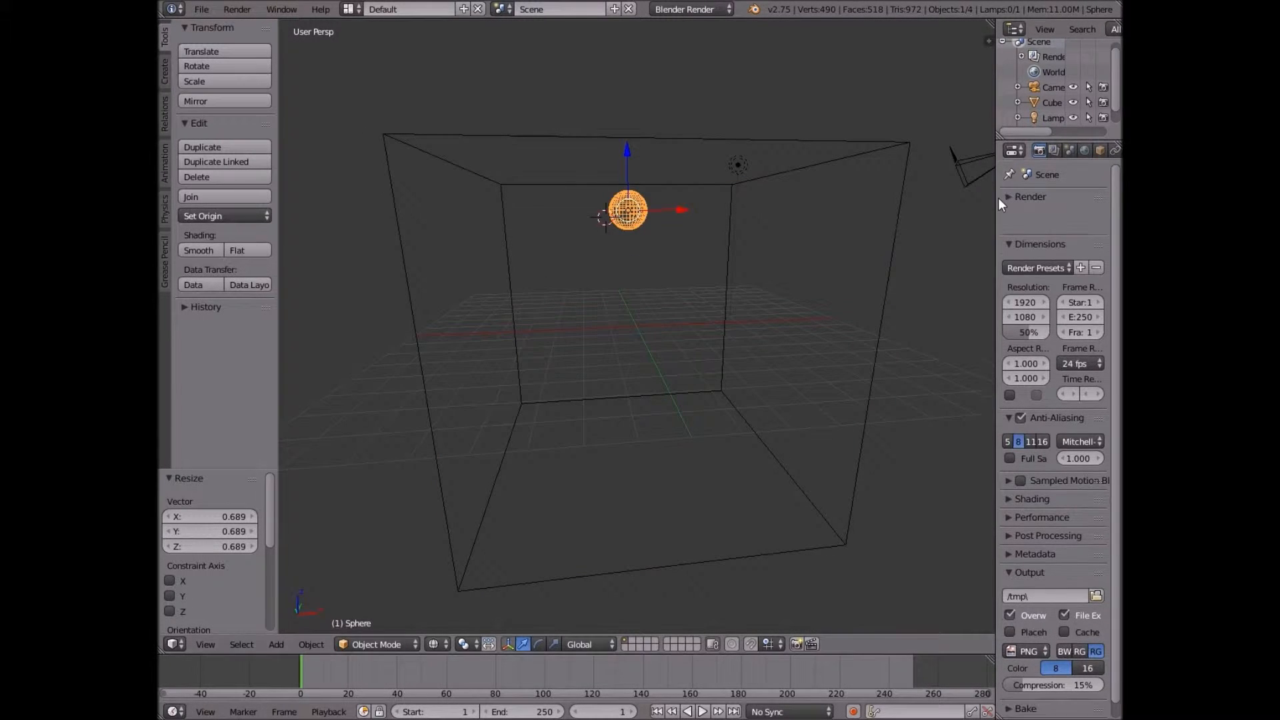
drag(1000, 206, 894, 226)
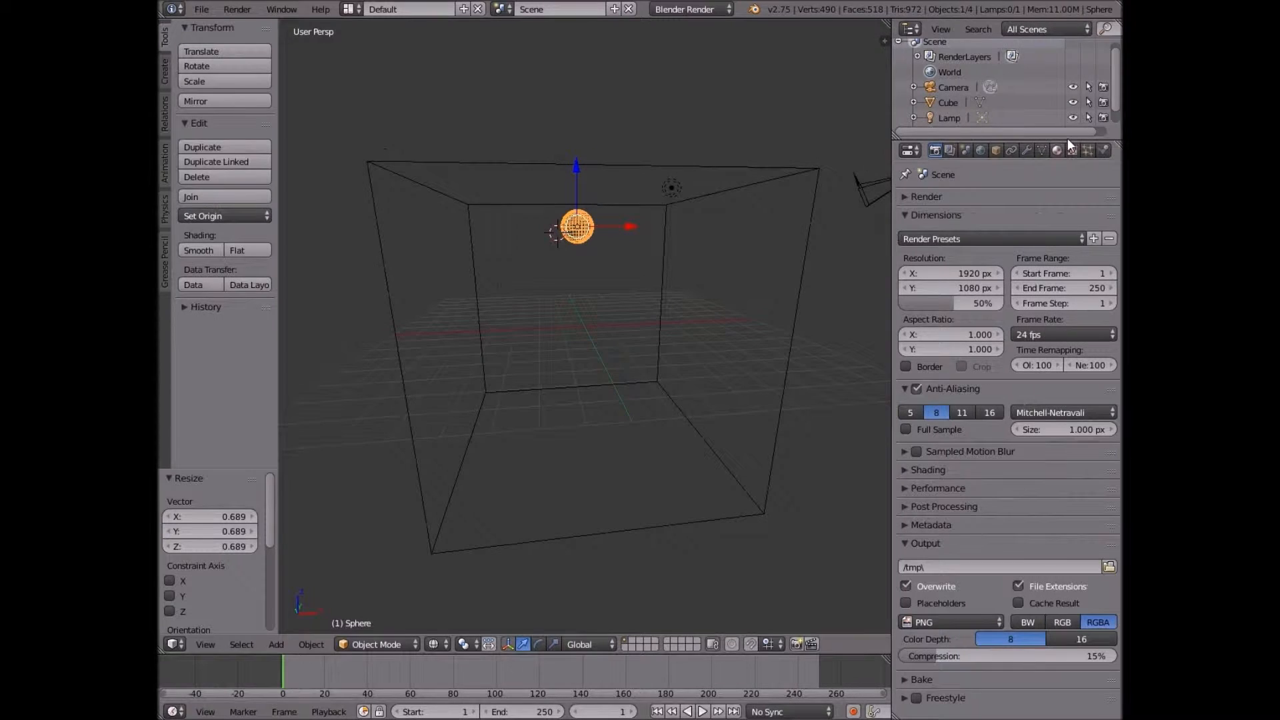
right_click(797, 303)
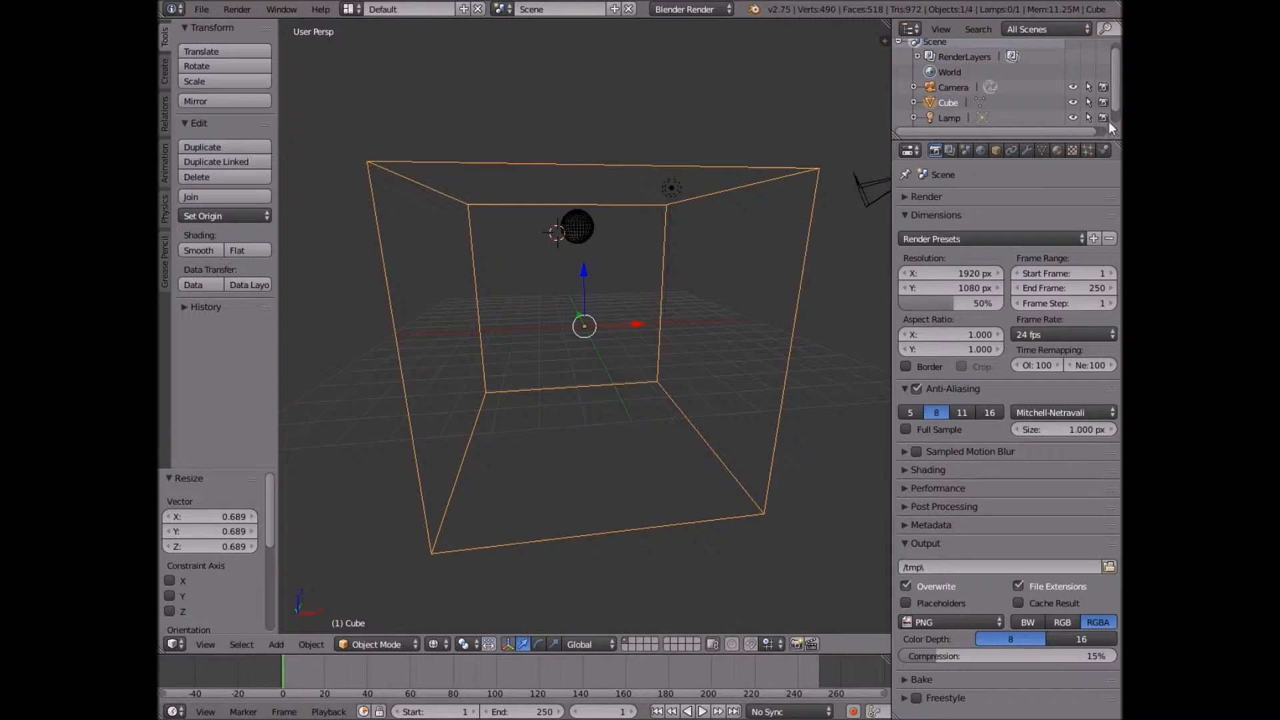
click(1104, 151)
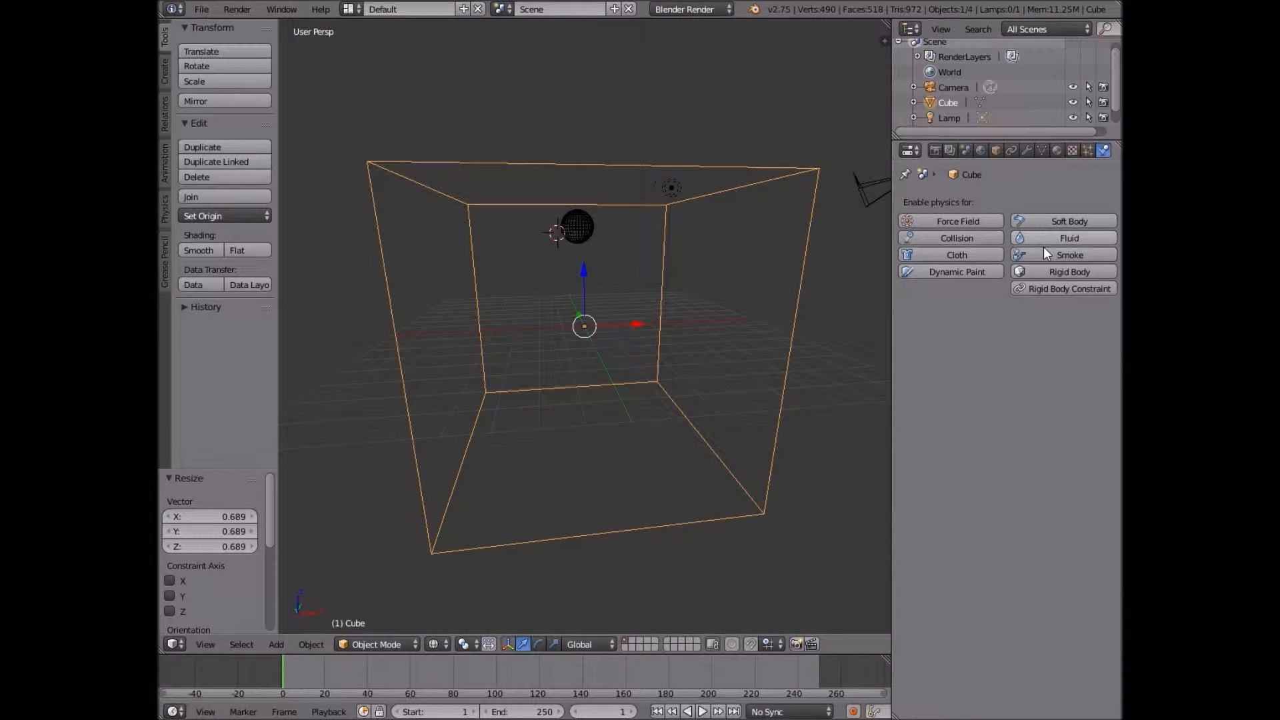
click(1065, 240)
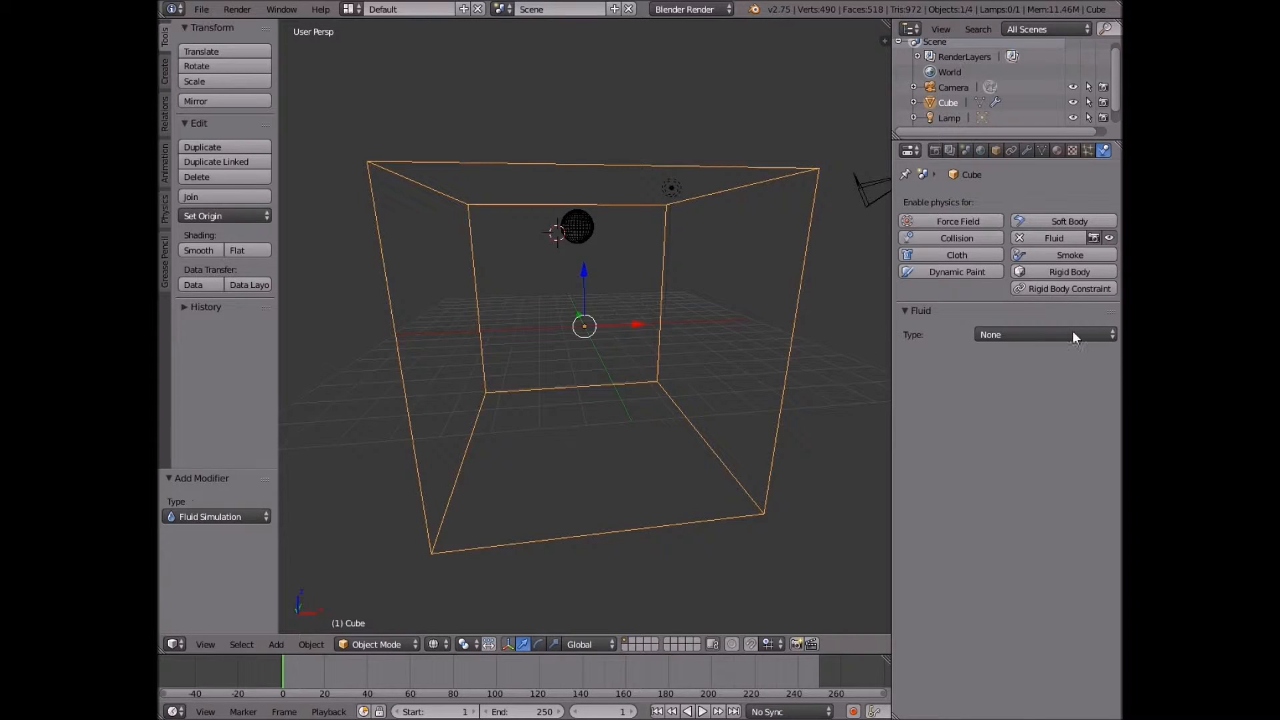
click(1074, 334)
click(1054, 300)
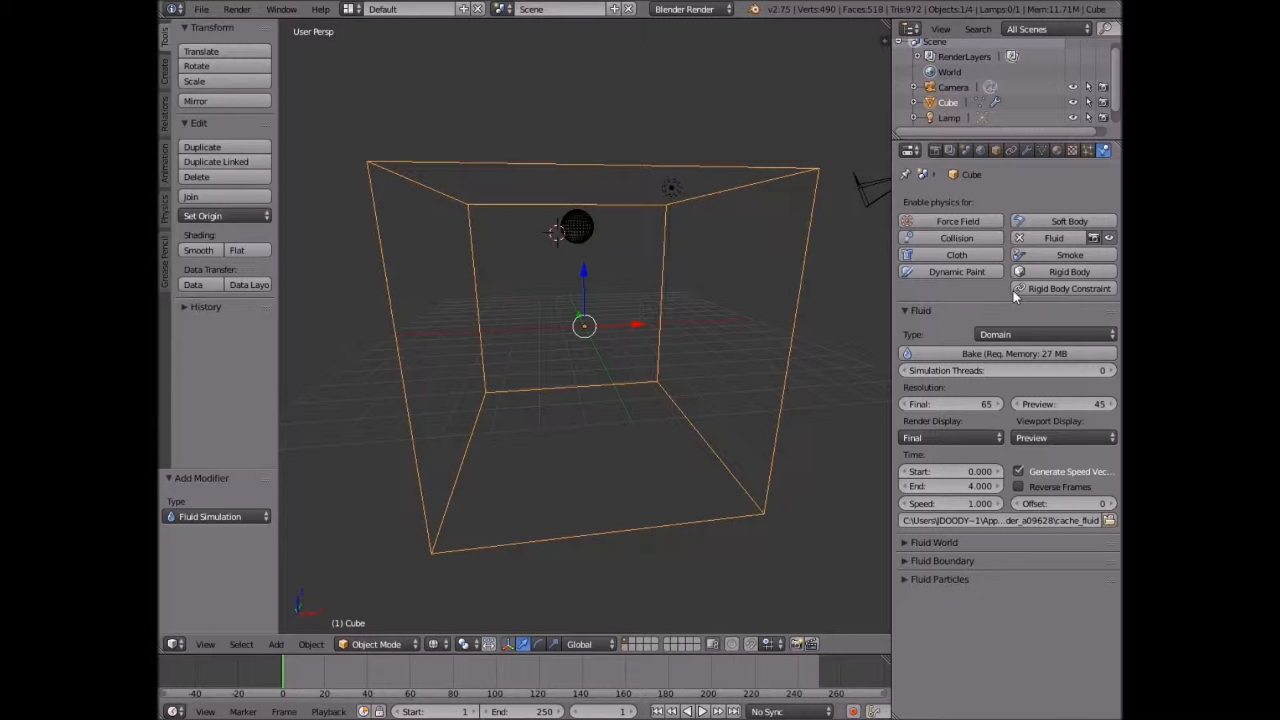
Set the end time of the cube's fluid simulation to 10.
click(979, 488)
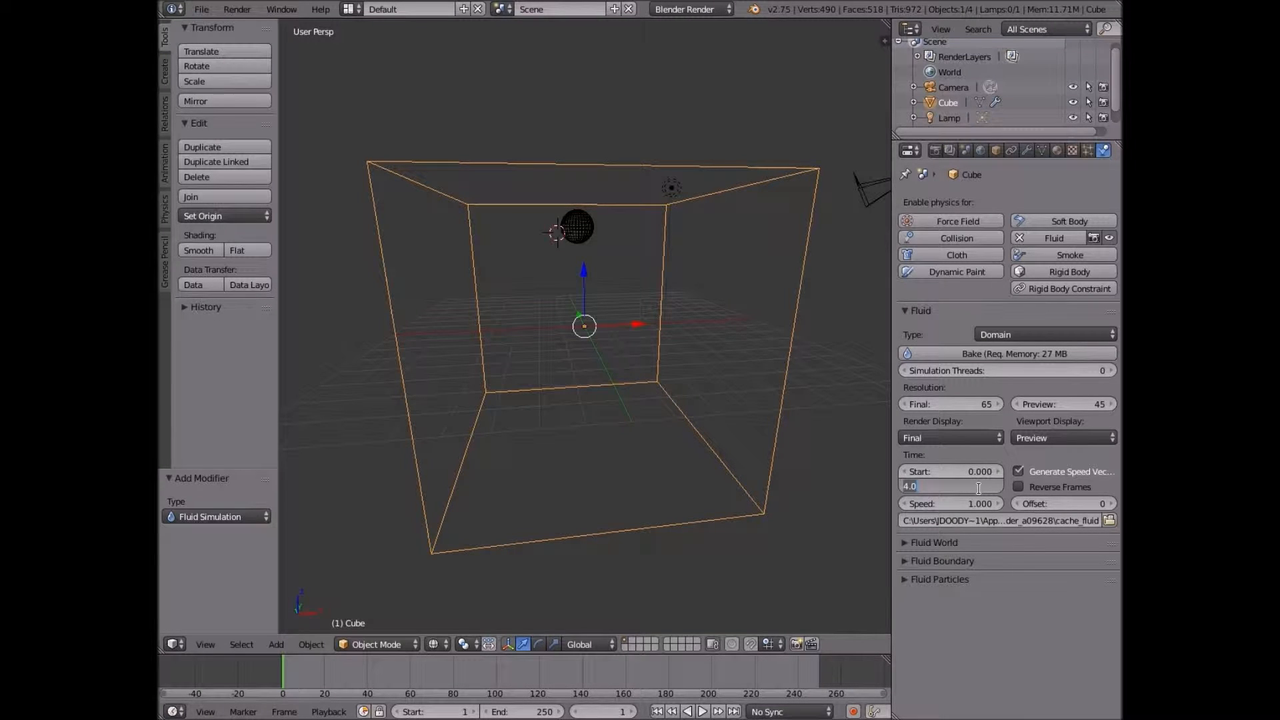
text(10)
key(Return)
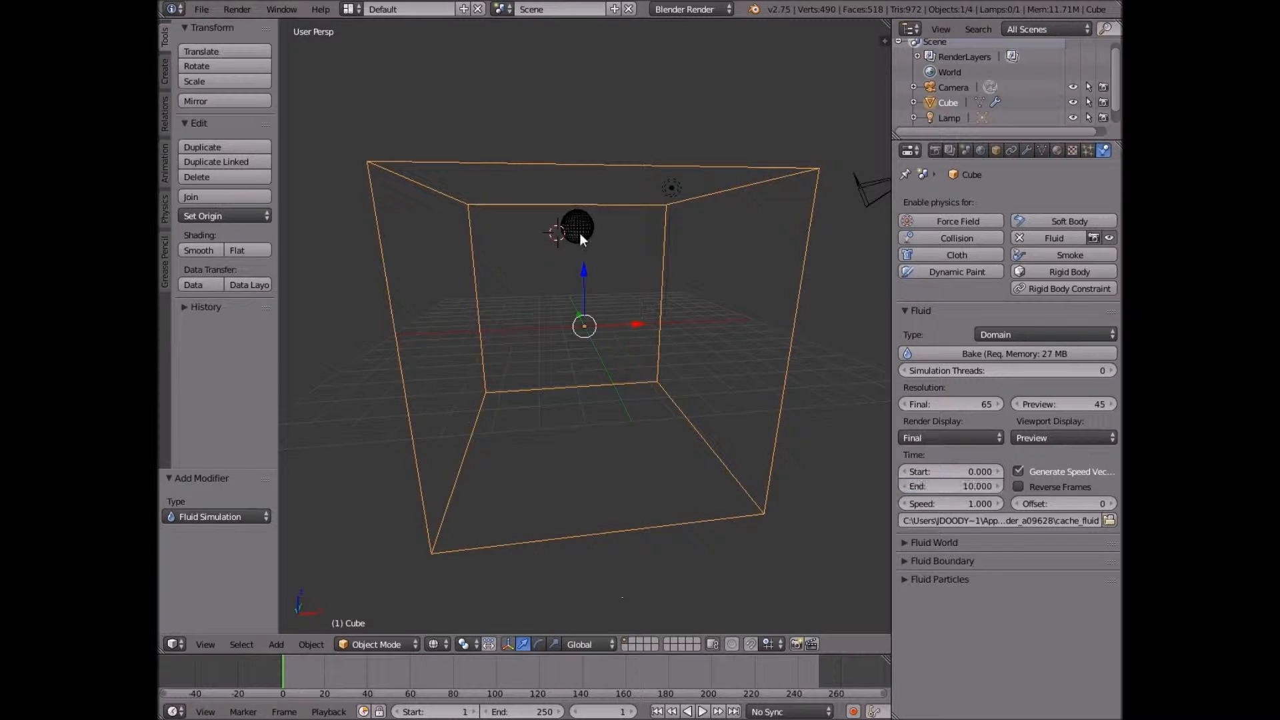
Enable fluid physics on the sphere and set its fluid type to Inflow.
right_click(579, 233)
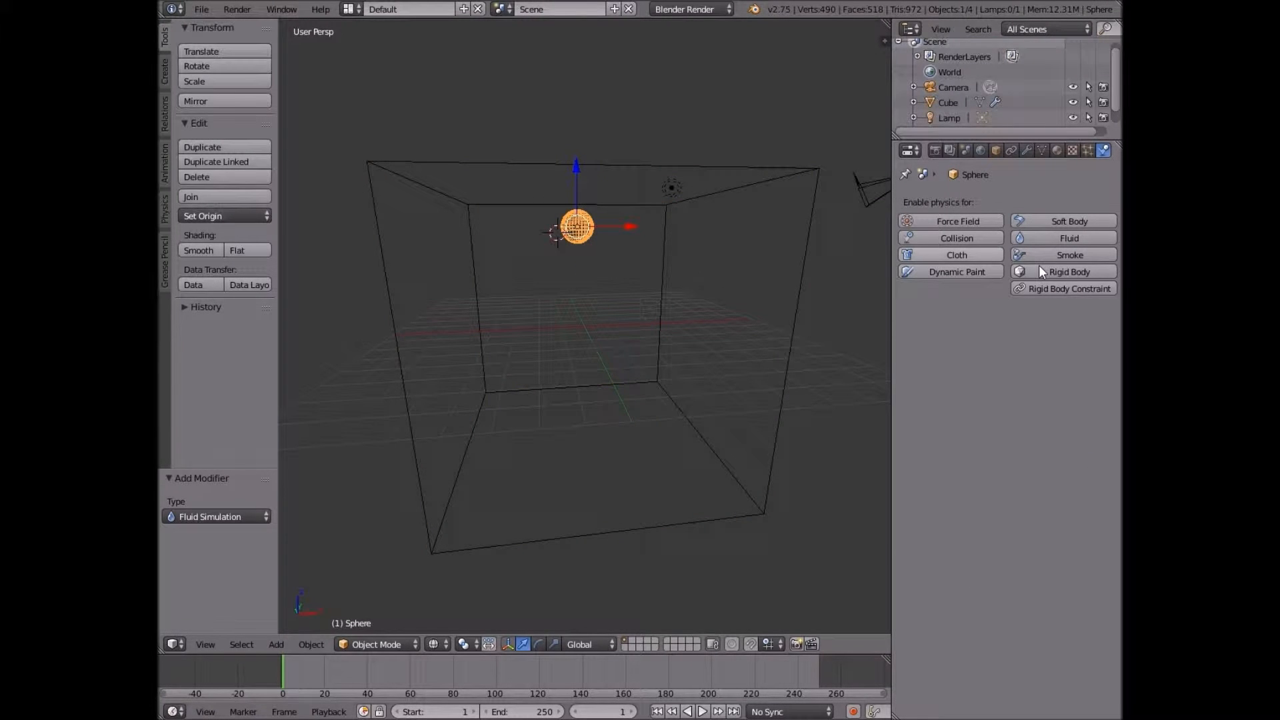
click(1053, 242)
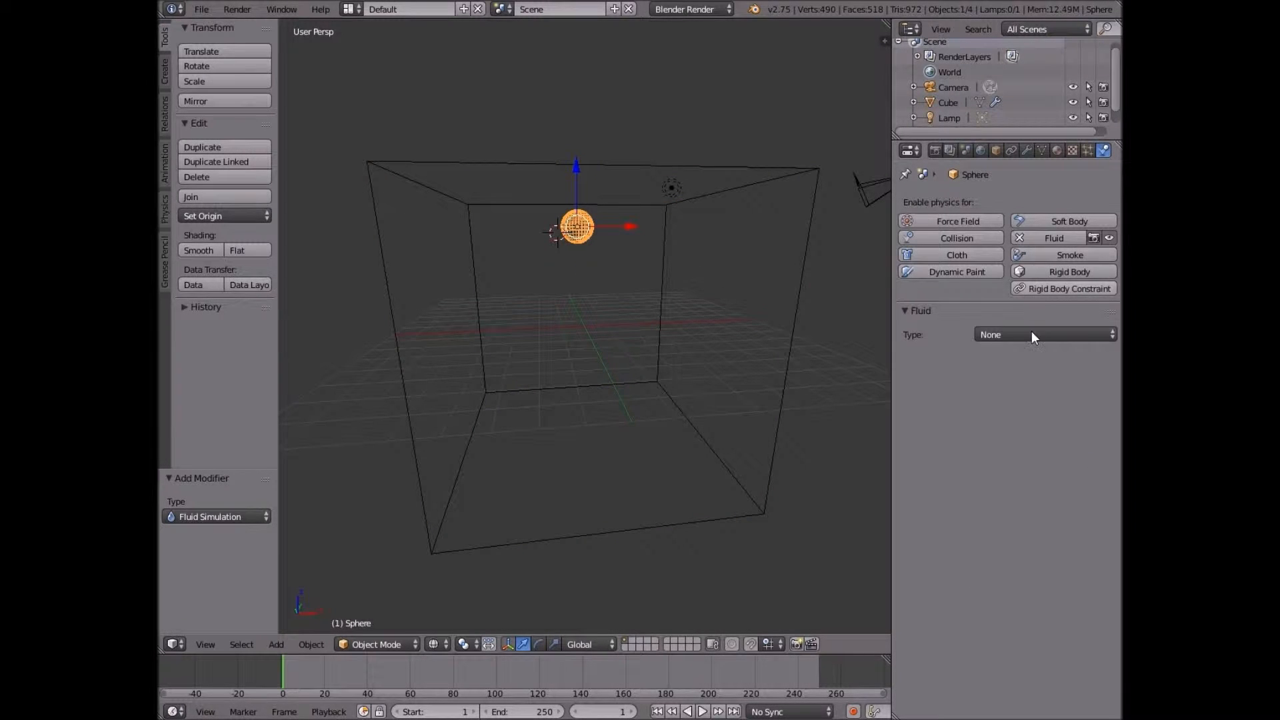
click(1030, 334)
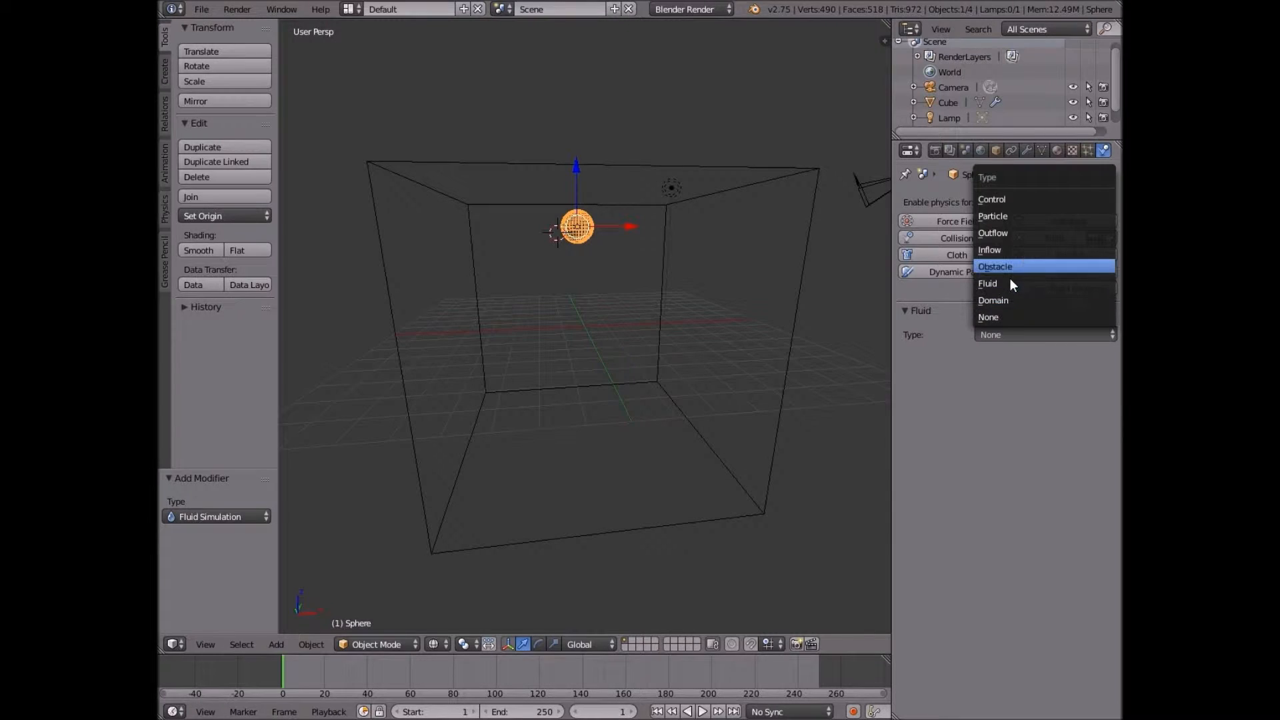
click(1003, 283)
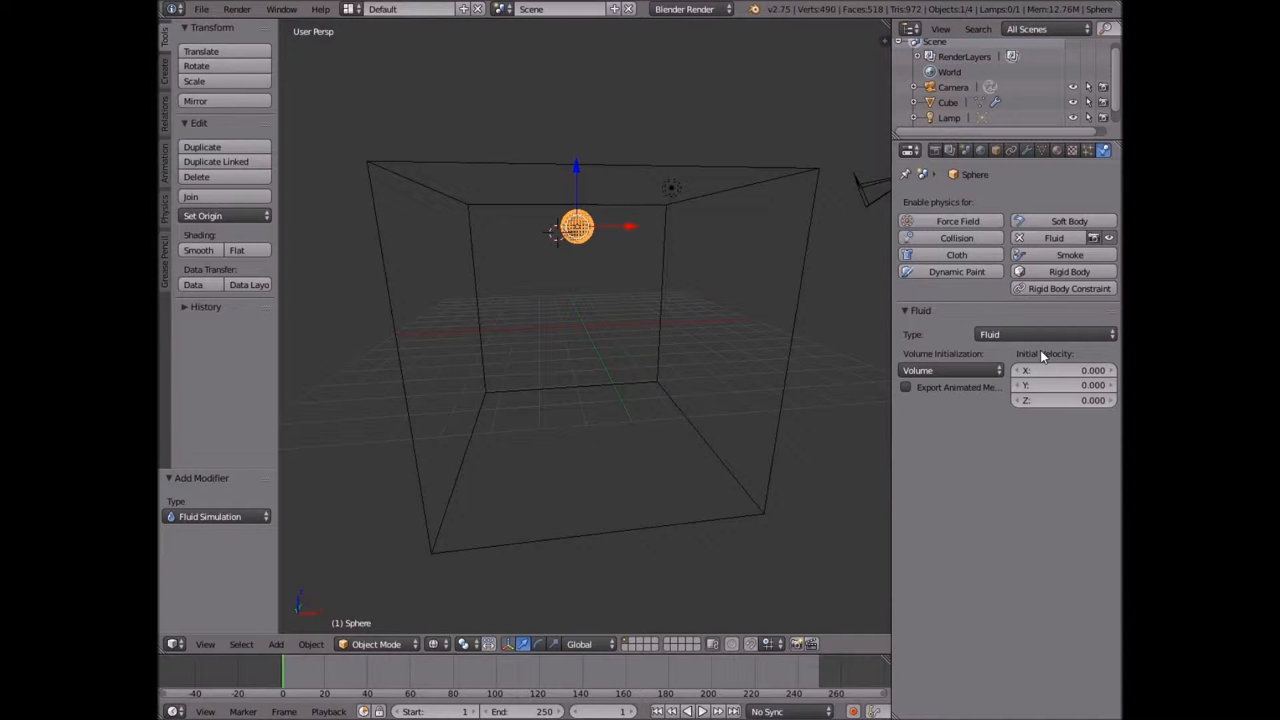
click(1035, 332)
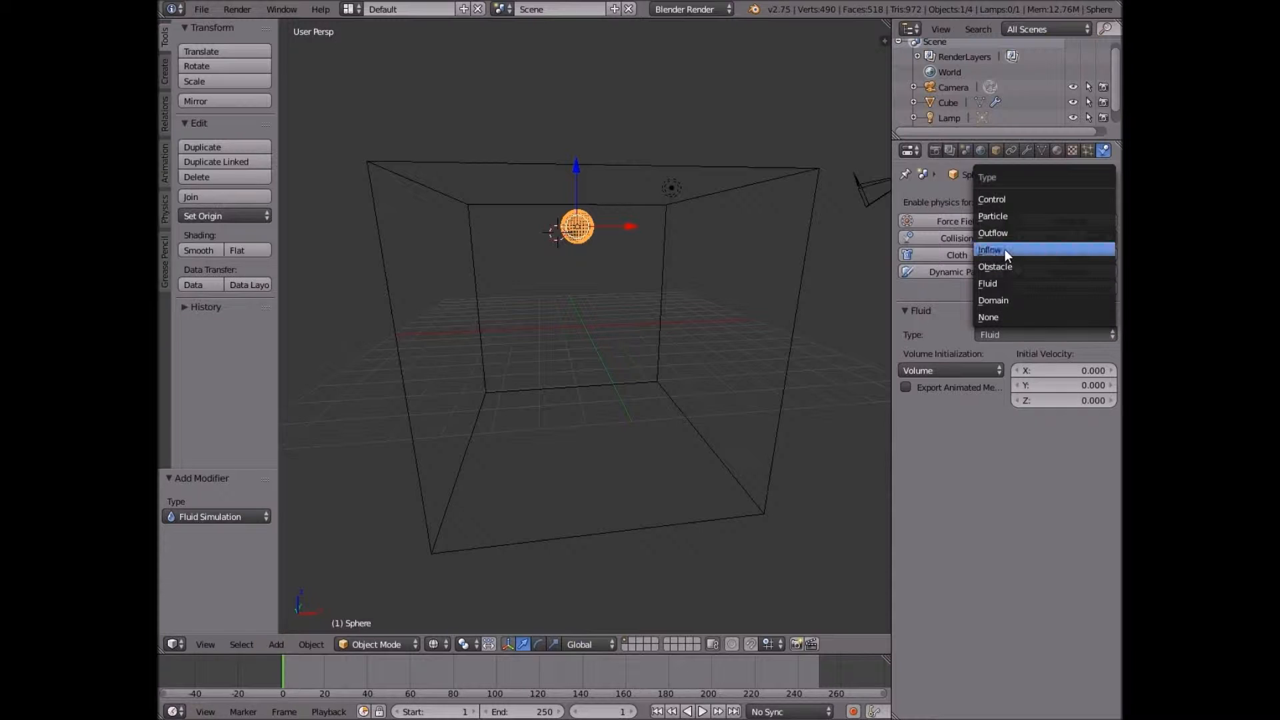
click(1004, 250)
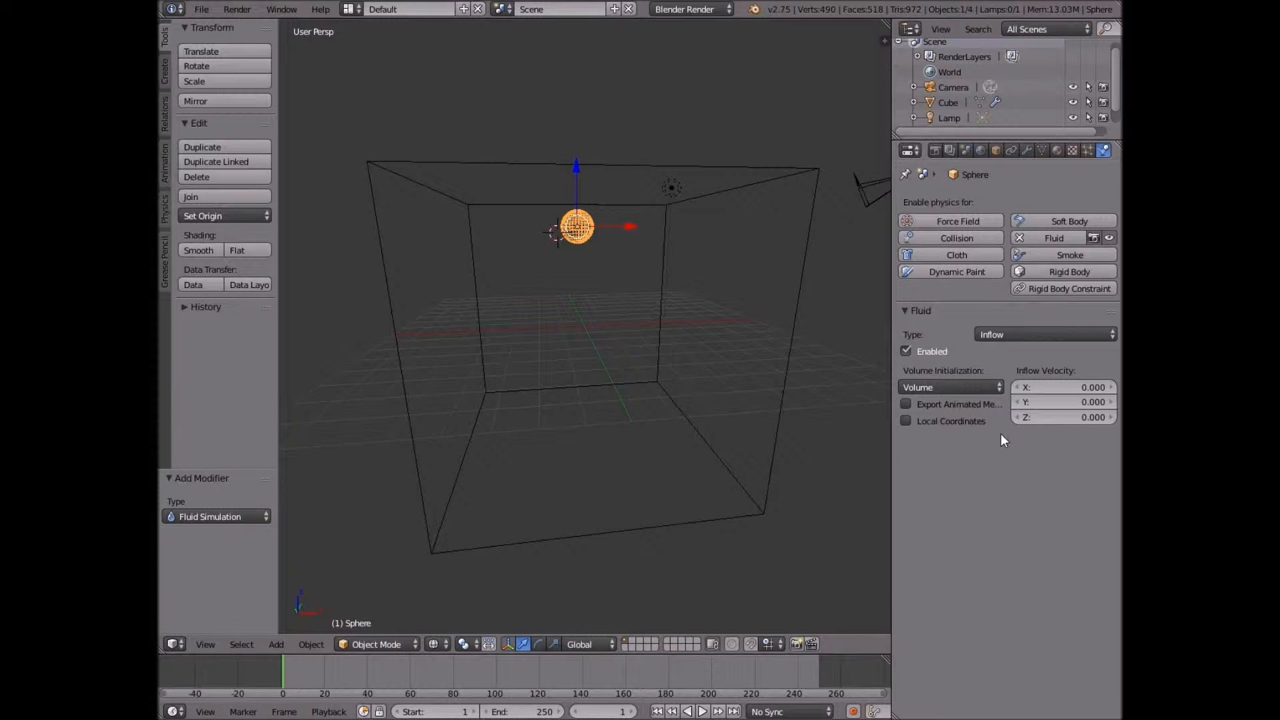
Set the sphere's inflow velocity along Z to 1.
click(1080, 417)
click(1068, 427)
click(1053, 418)
text(1)
click(954, 413)
Compare the solid and wireframe views of the scene and review the fluid settings of the domain cube and the inflow sphere.
mouse_move(540, 384)
middle_down()
mouse_move(647, 381)
mouse_move(538, 399)
mouse_move(592, 400)
mouse_move(656, 426)
middle_up()
key(z)
middle_drag(534, 445, 571, 378)
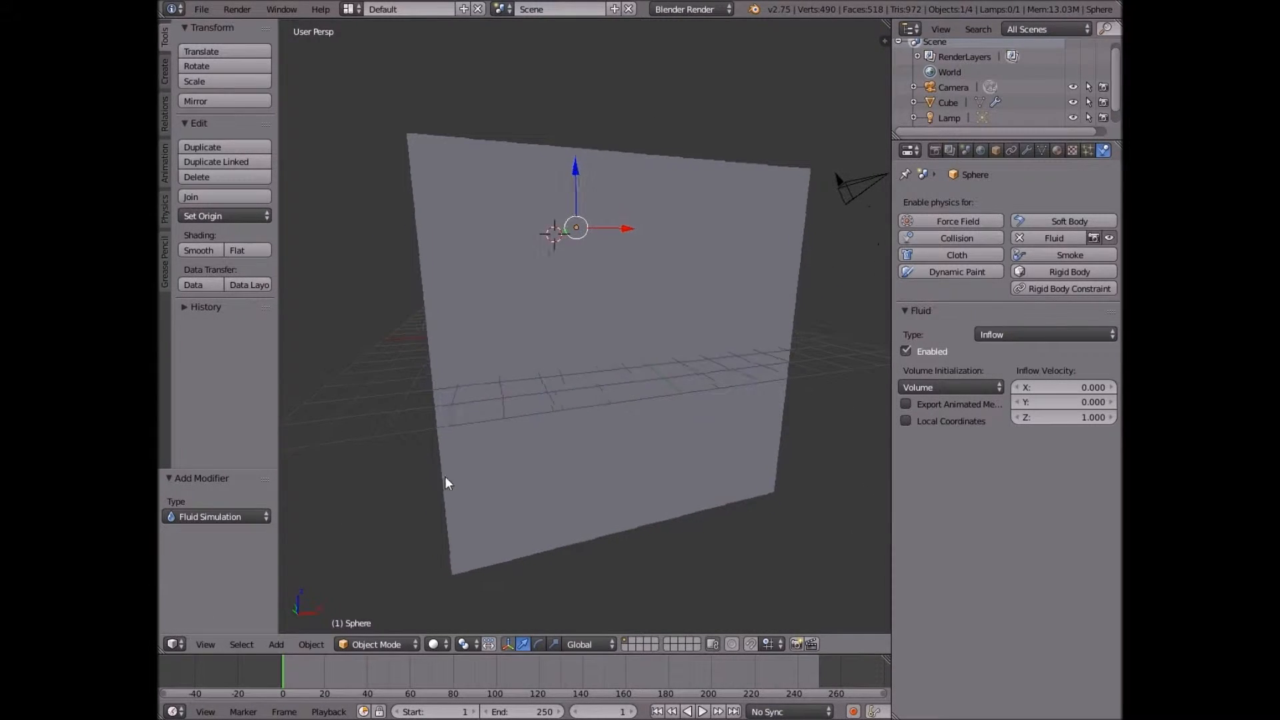
key(z)
right_drag(446, 476, 485, 448)
middle_drag(484, 449, 513, 425)
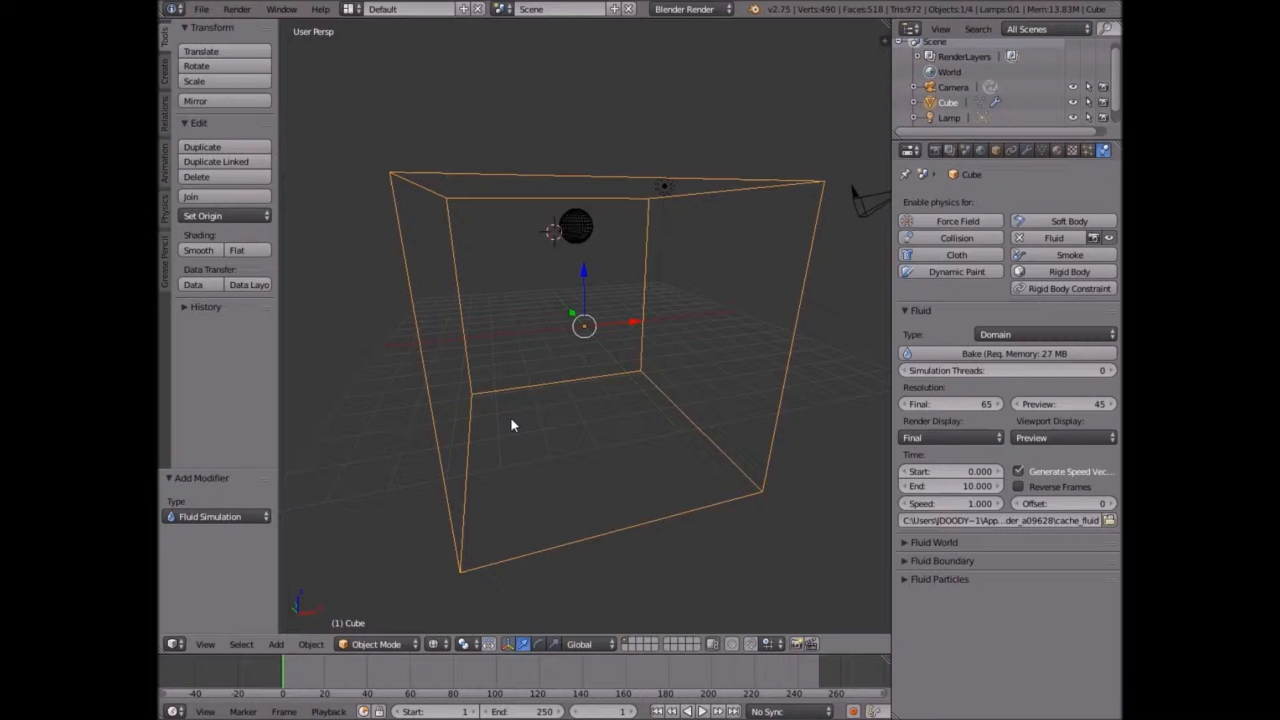
middle_drag(511, 418, 518, 418)
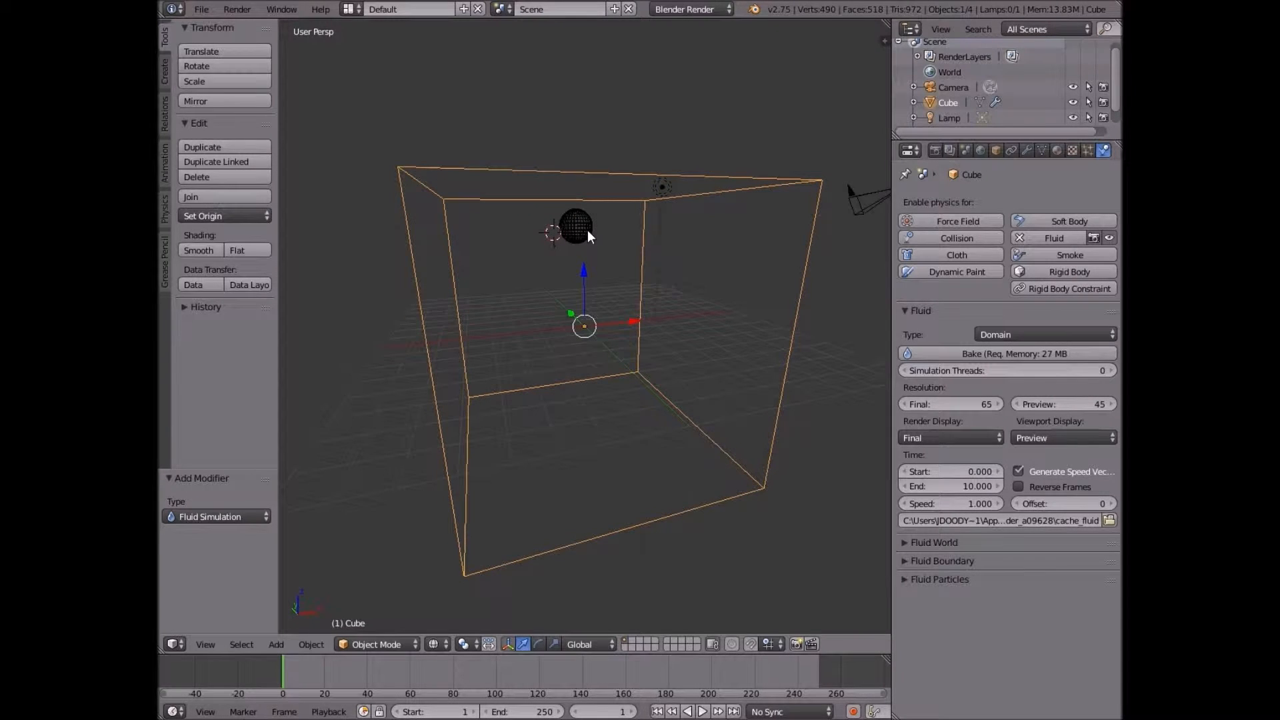
right_click(587, 230)
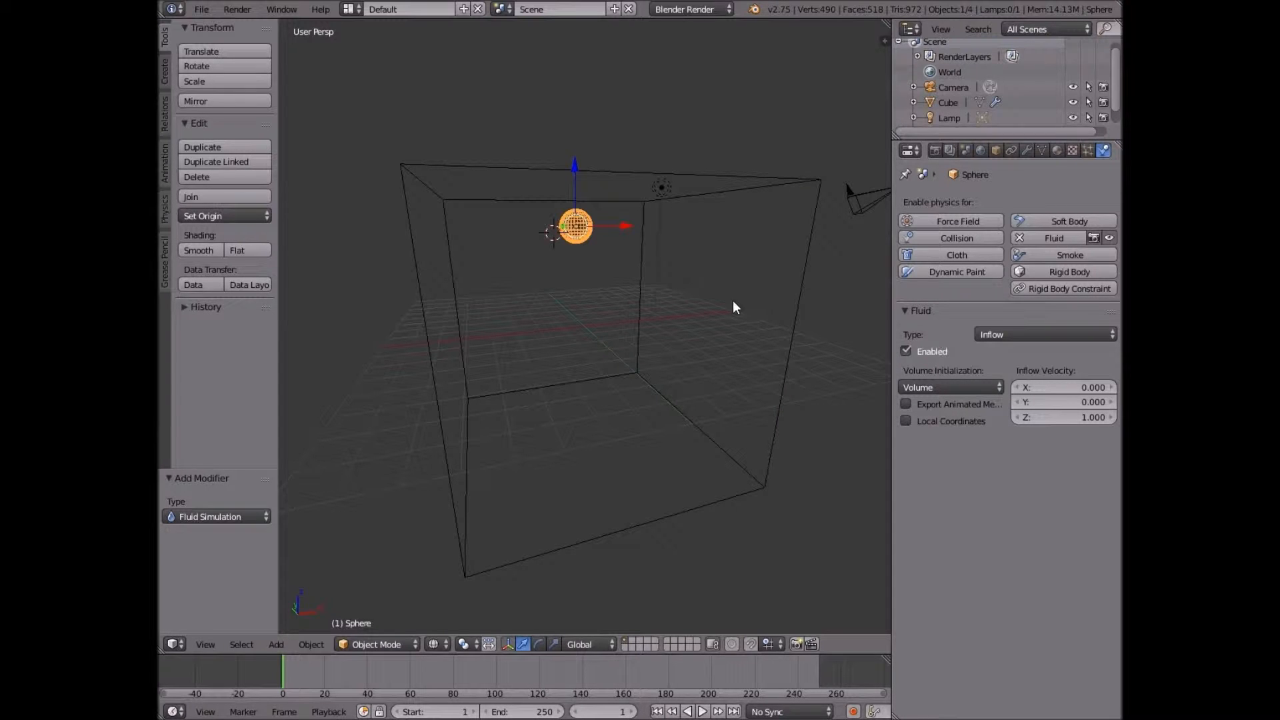
Select the domain cube and apply the Water viscosity preset in its Fluid World settings.
right_click(785, 340)
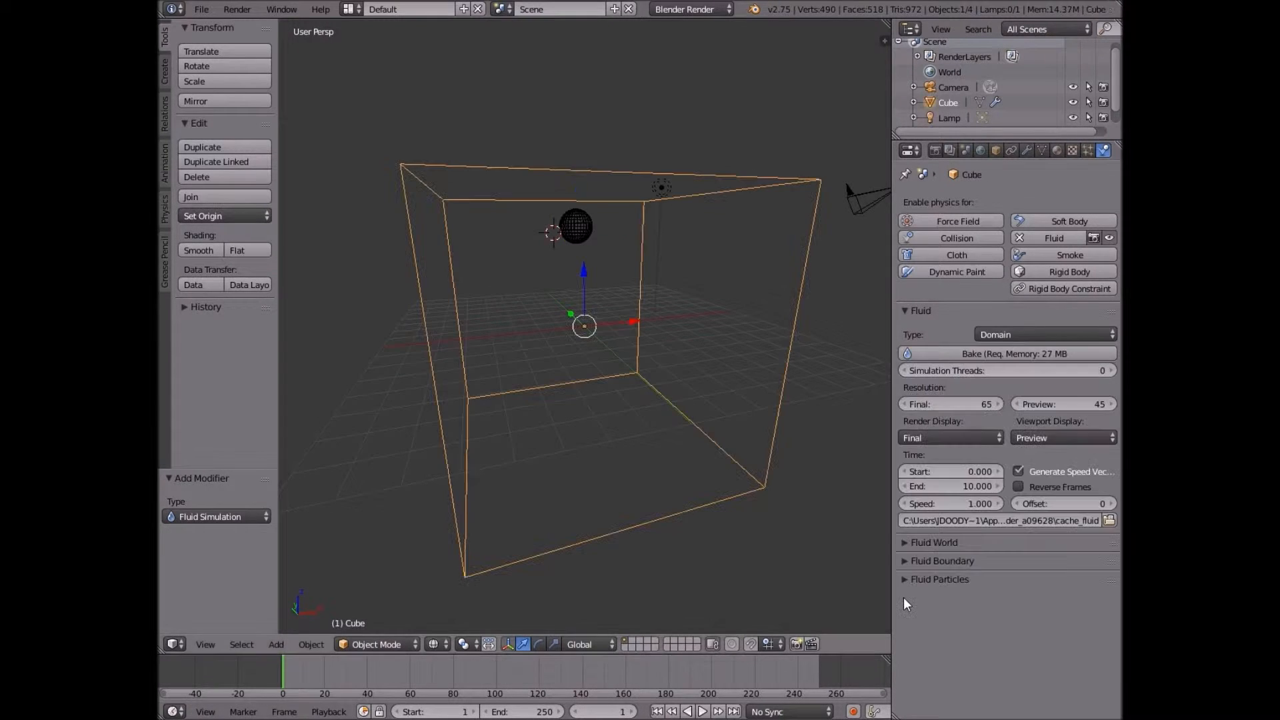
click(931, 540)
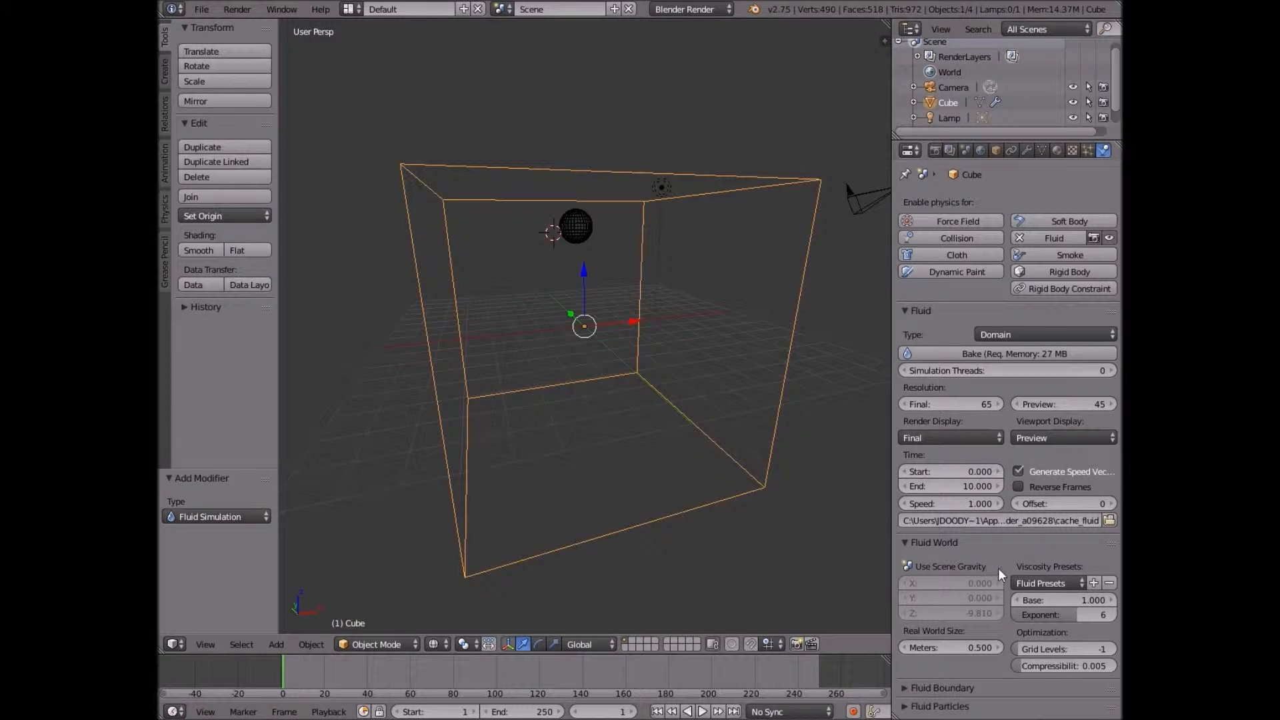
click(1040, 583)
click(1042, 582)
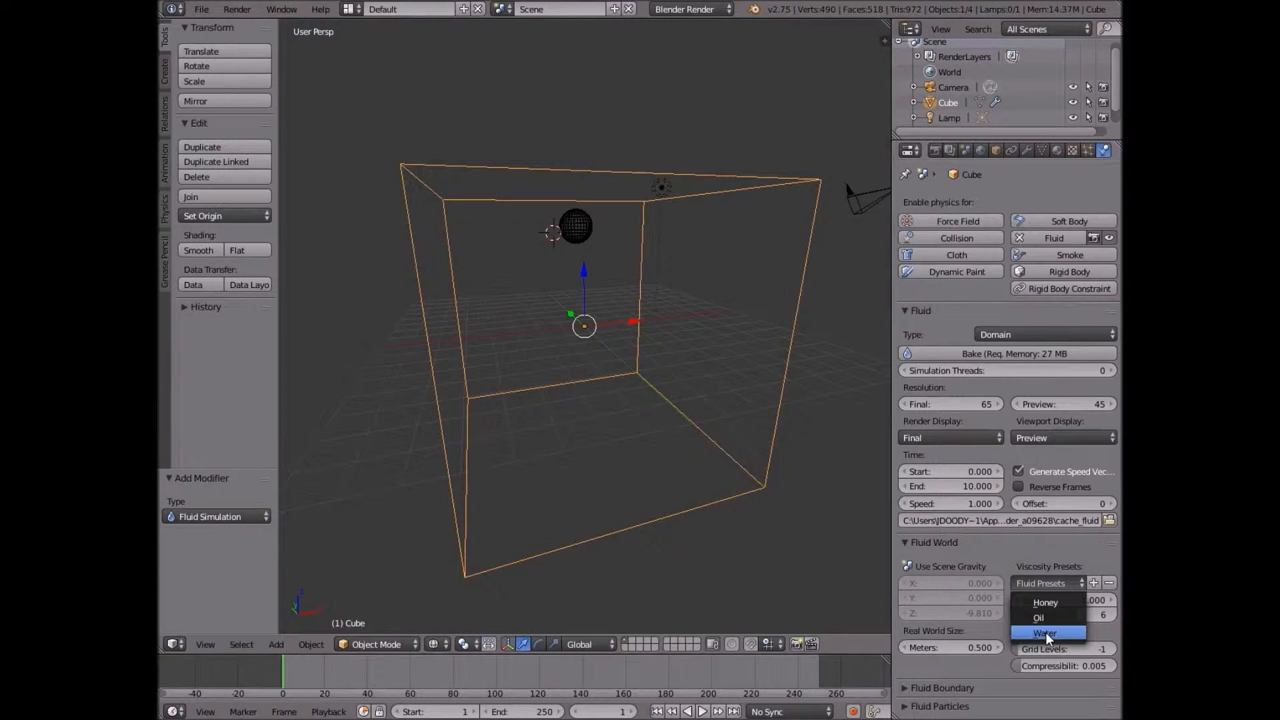
click(1045, 633)
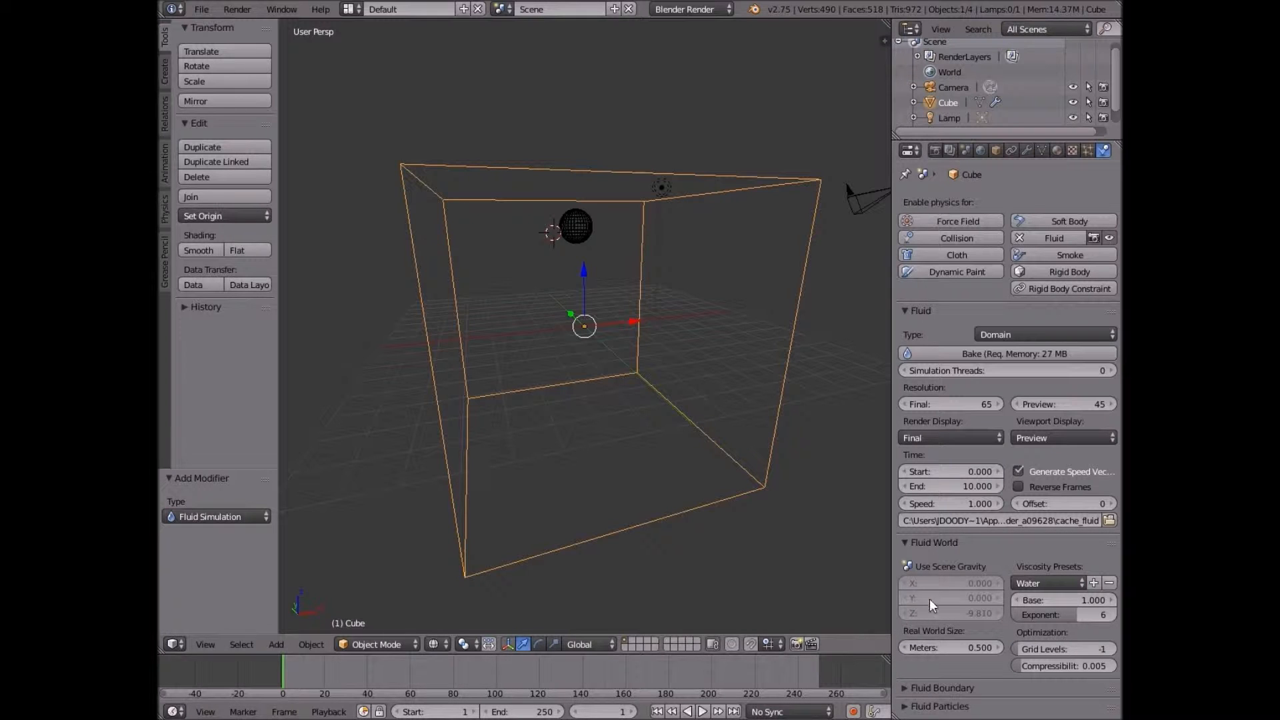
Review the domain's Fluid Boundary settings, keeping the slip type Partial Slip, and check its Fluid Particles settings.
click(965, 687)
scroll(962, 639, down, 4)
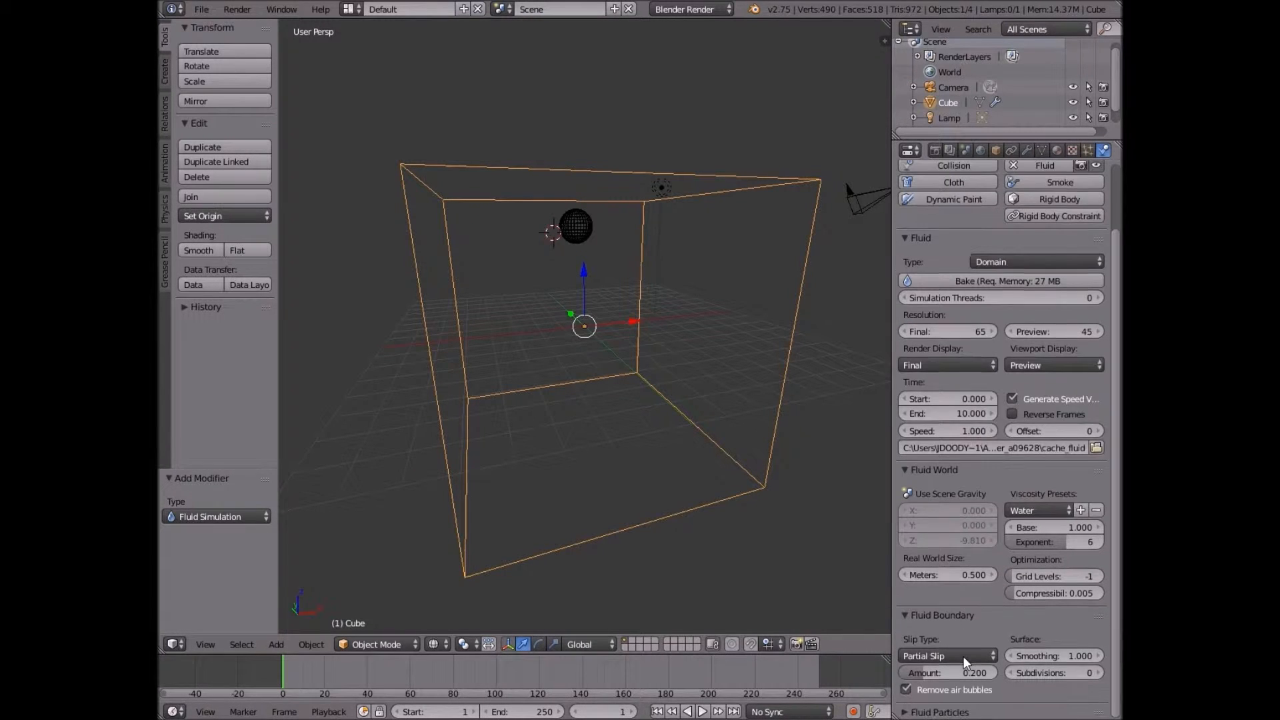
click(963, 657)
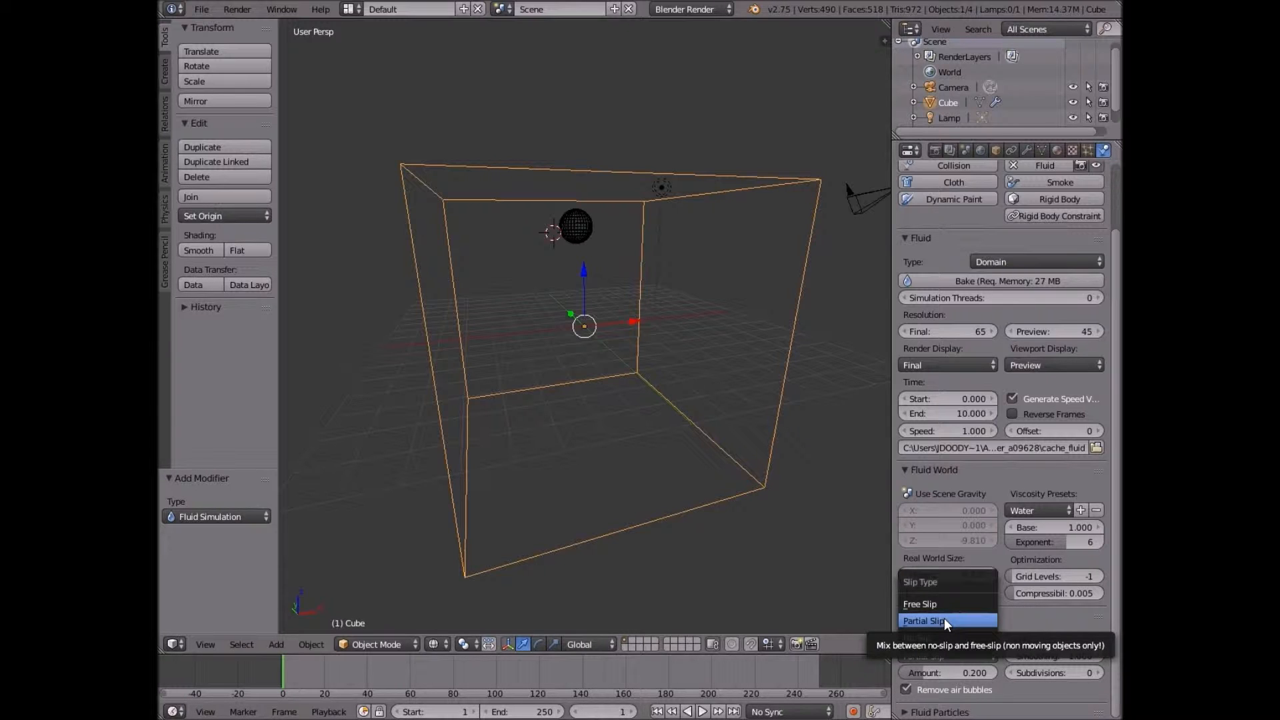
click(944, 618)
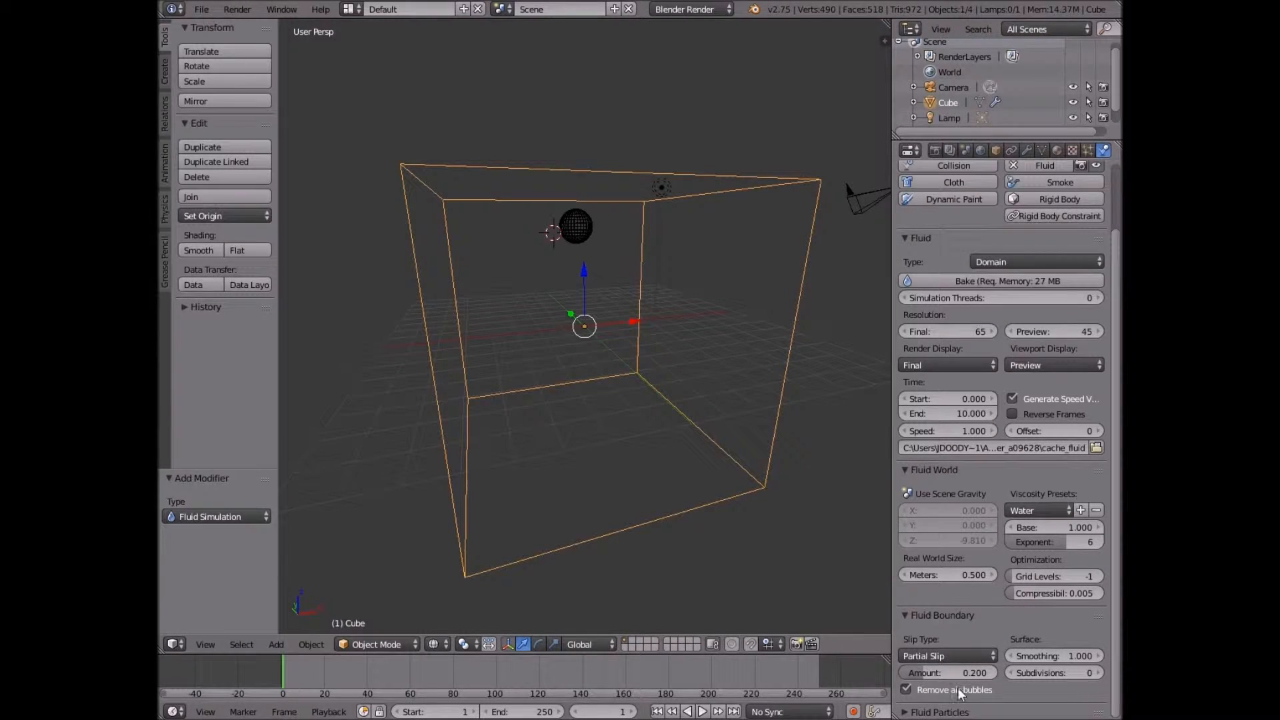
click(934, 620)
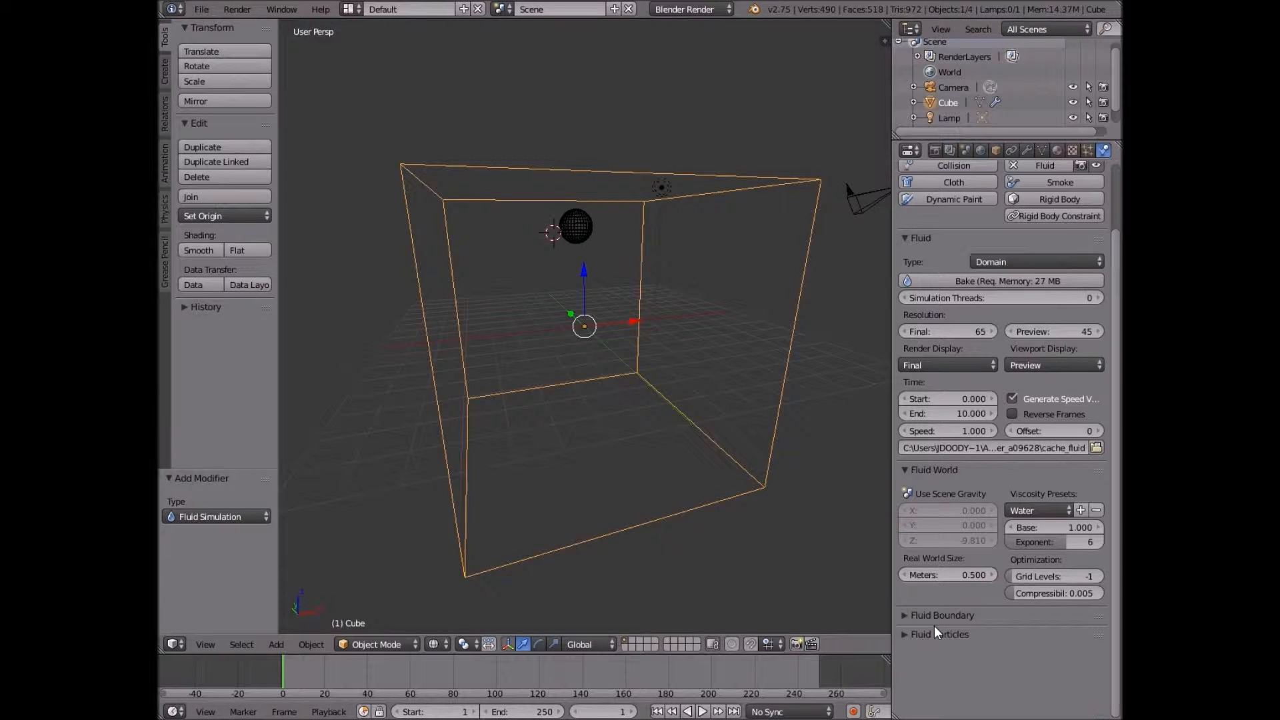
click(932, 631)
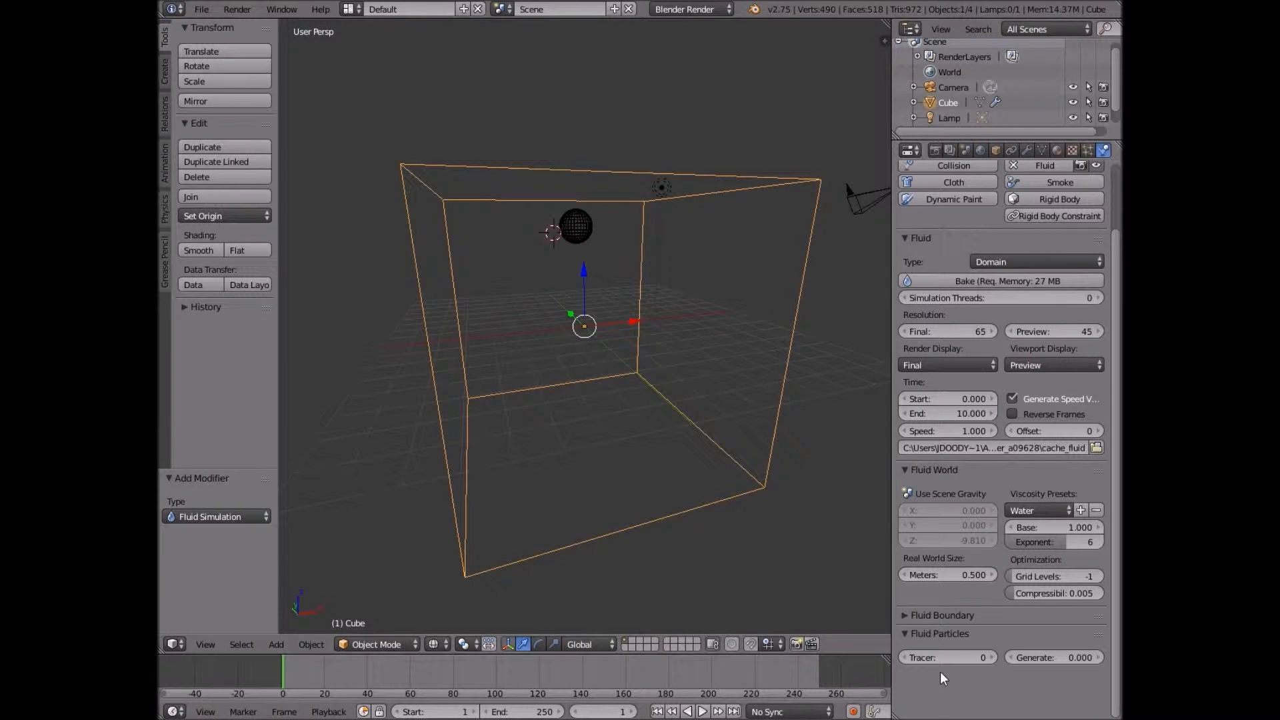
click(926, 633)
Recheck the sphere's inflow settings, then select only the domain cube and examine the setup from several angles.
middle_drag(823, 595, 583, 482)
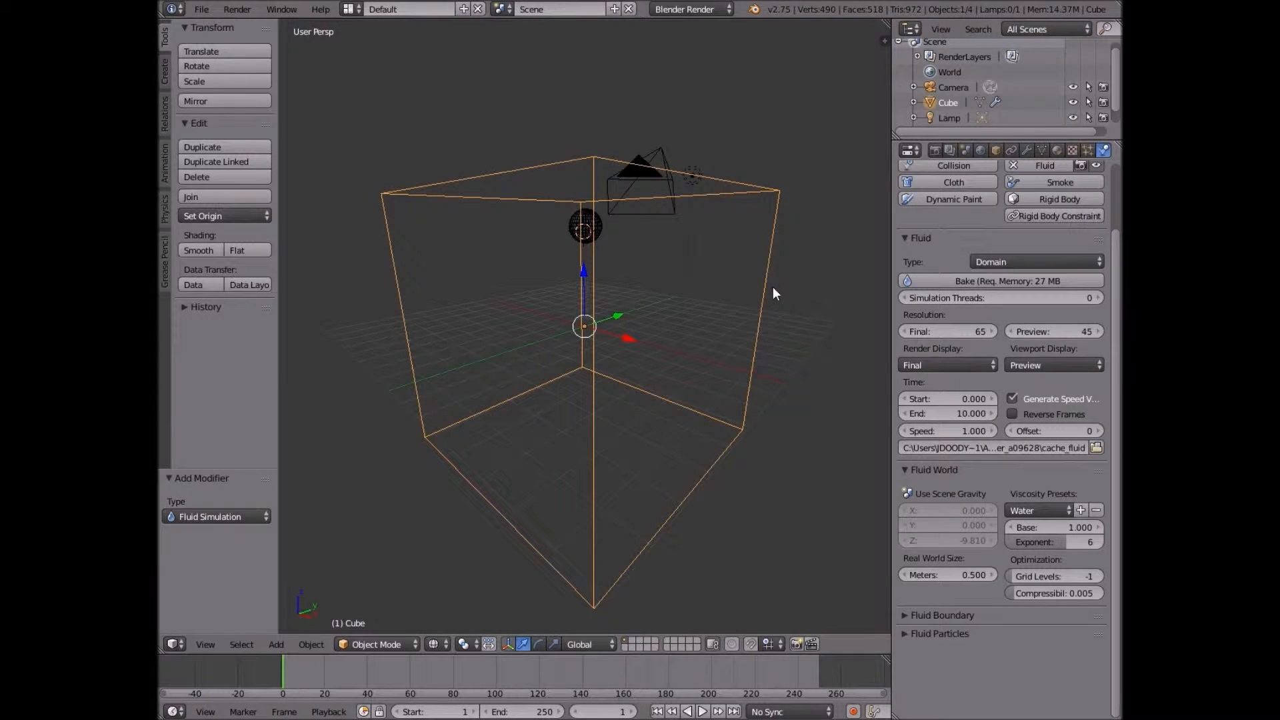
right_click(585, 227)
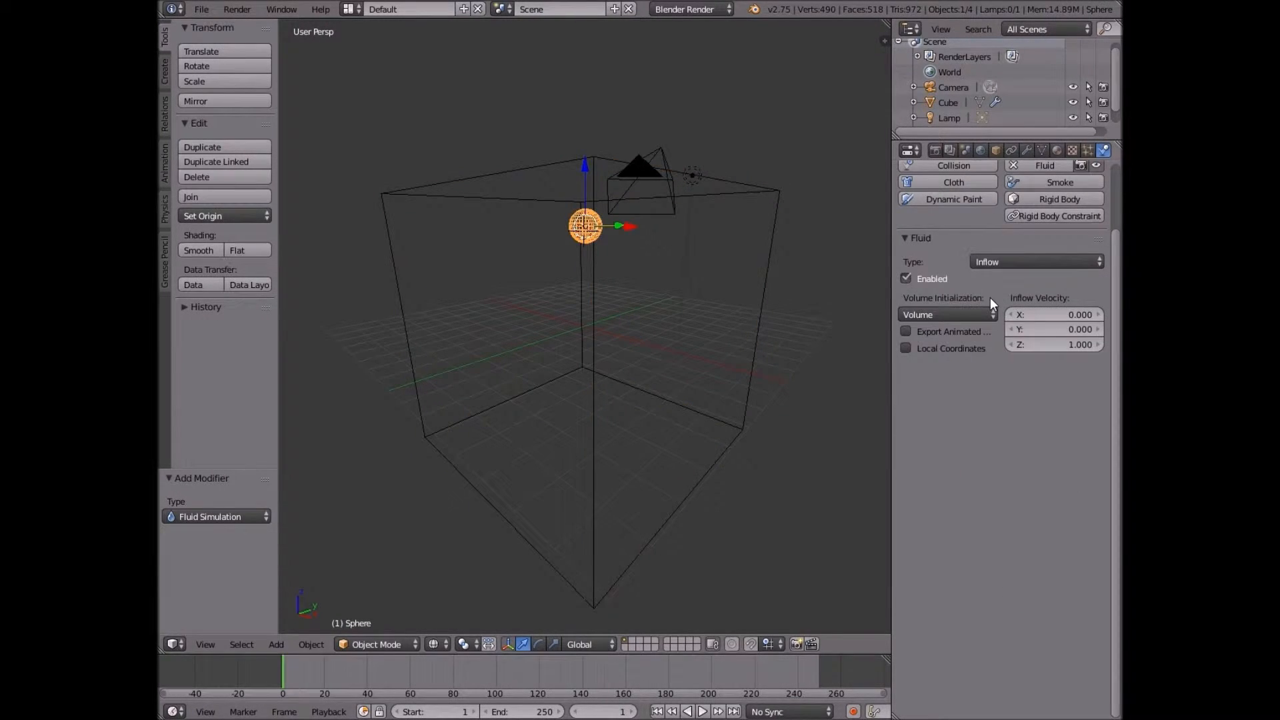
click(804, 314)
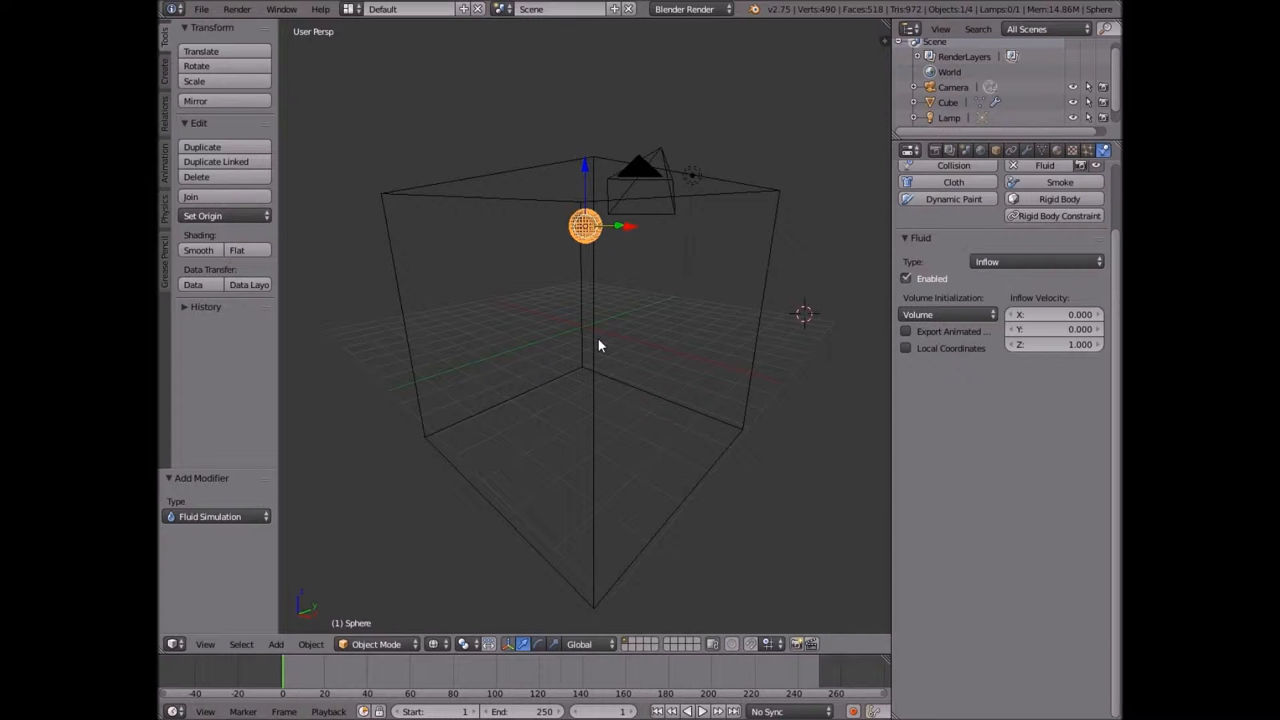
key(a)
right_click(598, 339)
middle_drag(652, 423, 647, 427)
middle_drag(560, 315, 532, 288)
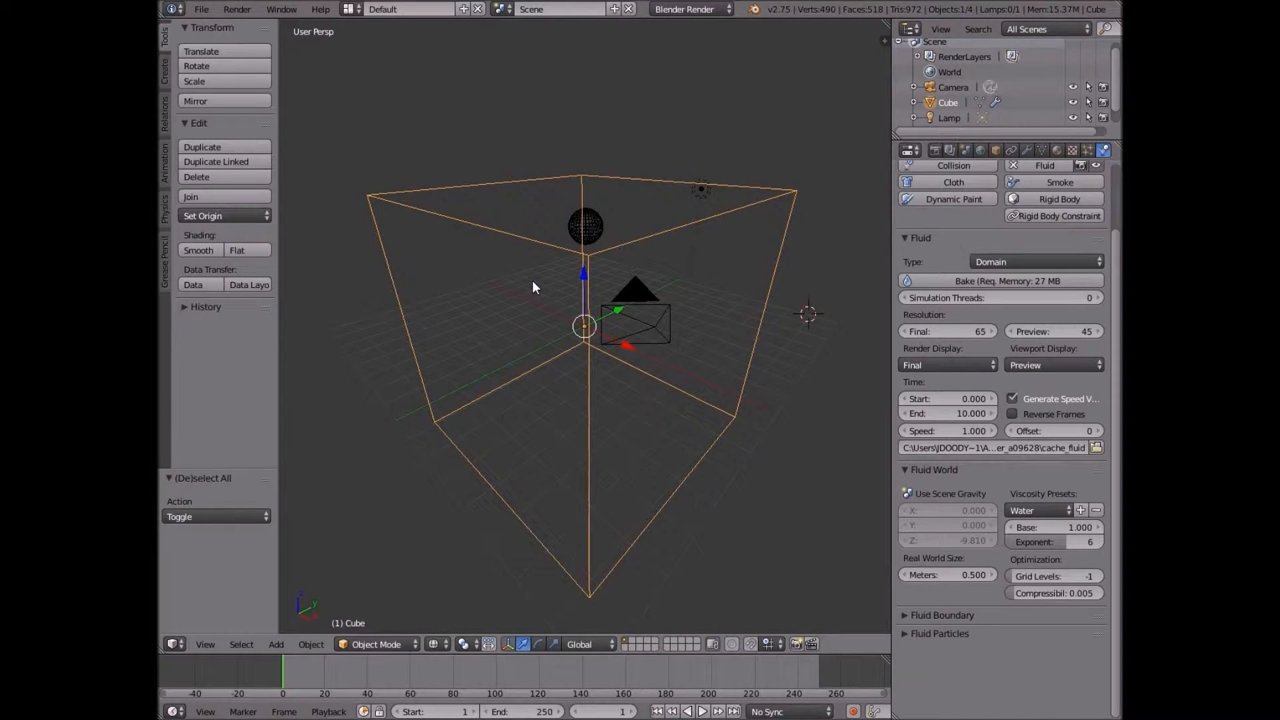
middle_drag(533, 281, 609, 267)
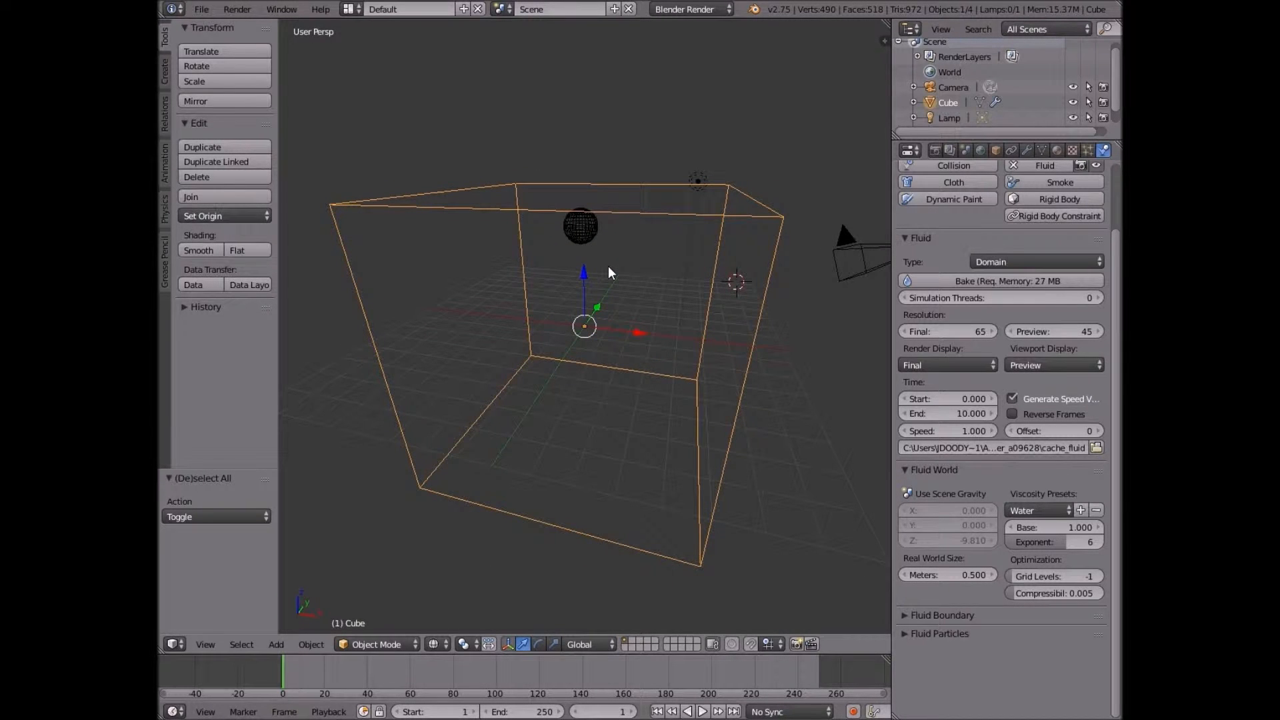
middle_drag(609, 266, 617, 265)
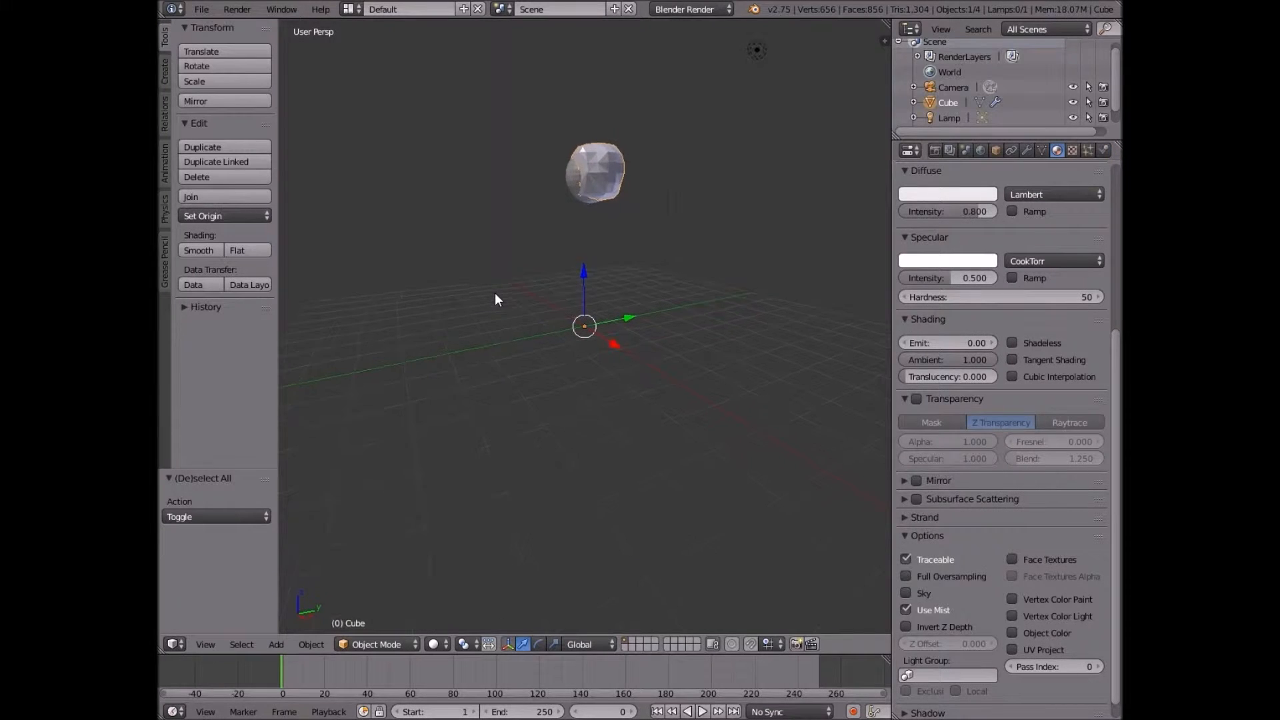
Examine the simulated fluid around the sphere, play its animation from different angles, and return to frame 0.
middle_drag(520, 302, 582, 263)
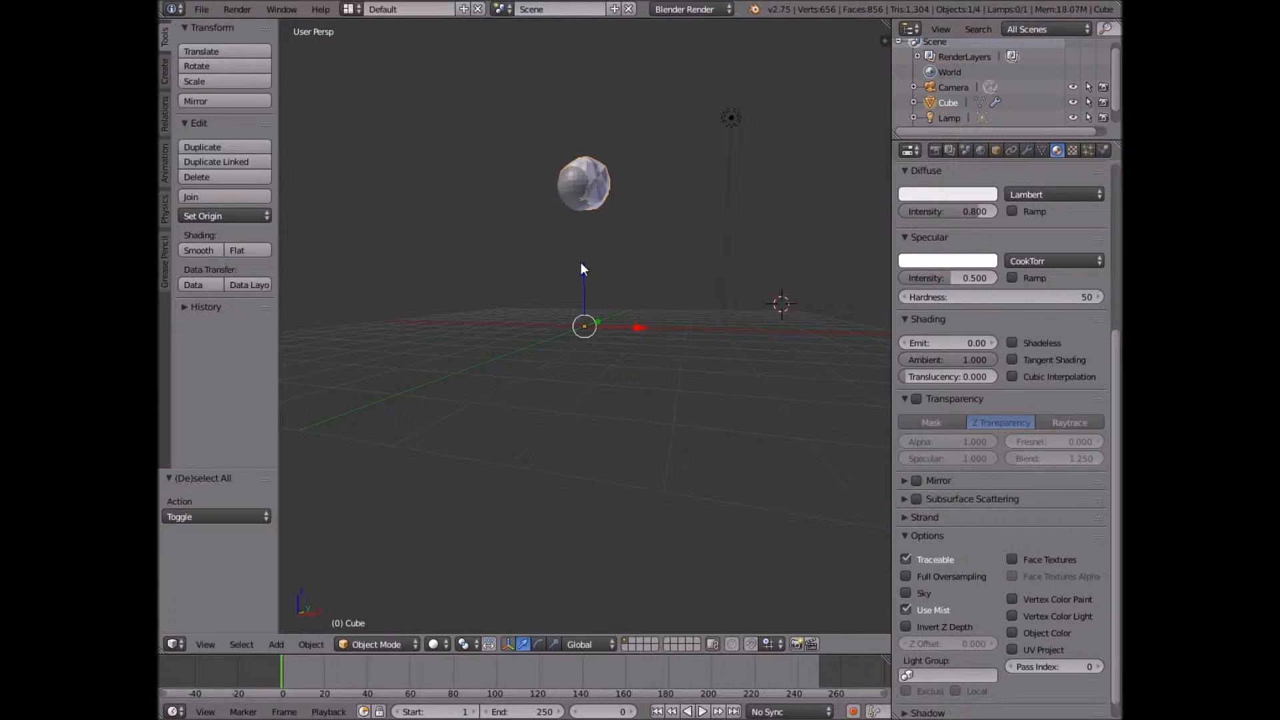
middle_drag(582, 262, 463, 274)
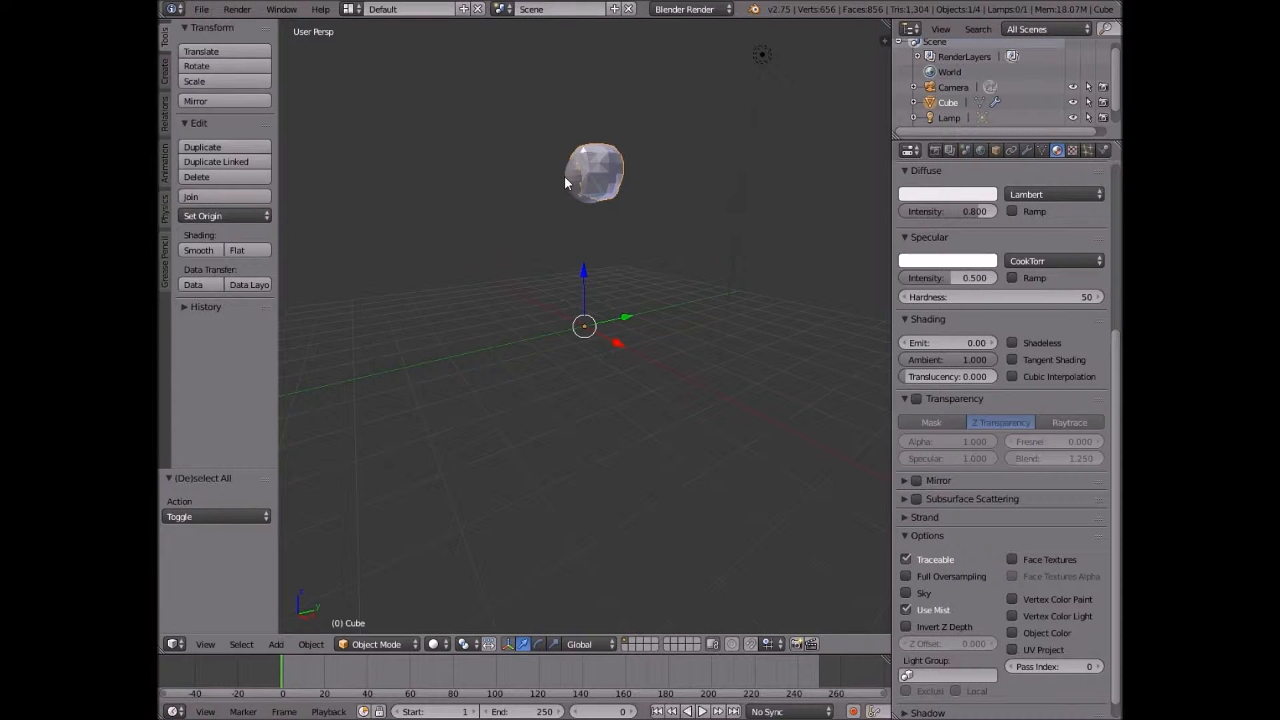
middle_drag(565, 177, 571, 181)
right_click(599, 168)
right_click(598, 167)
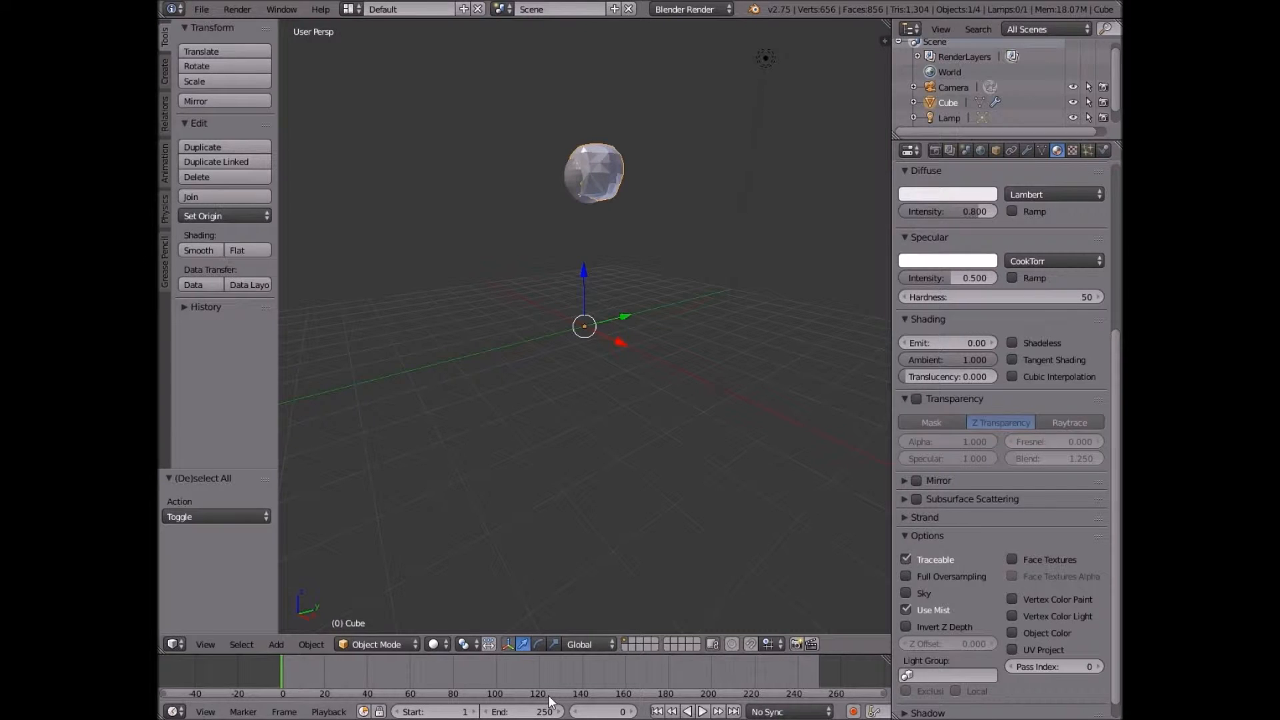
click(703, 712)
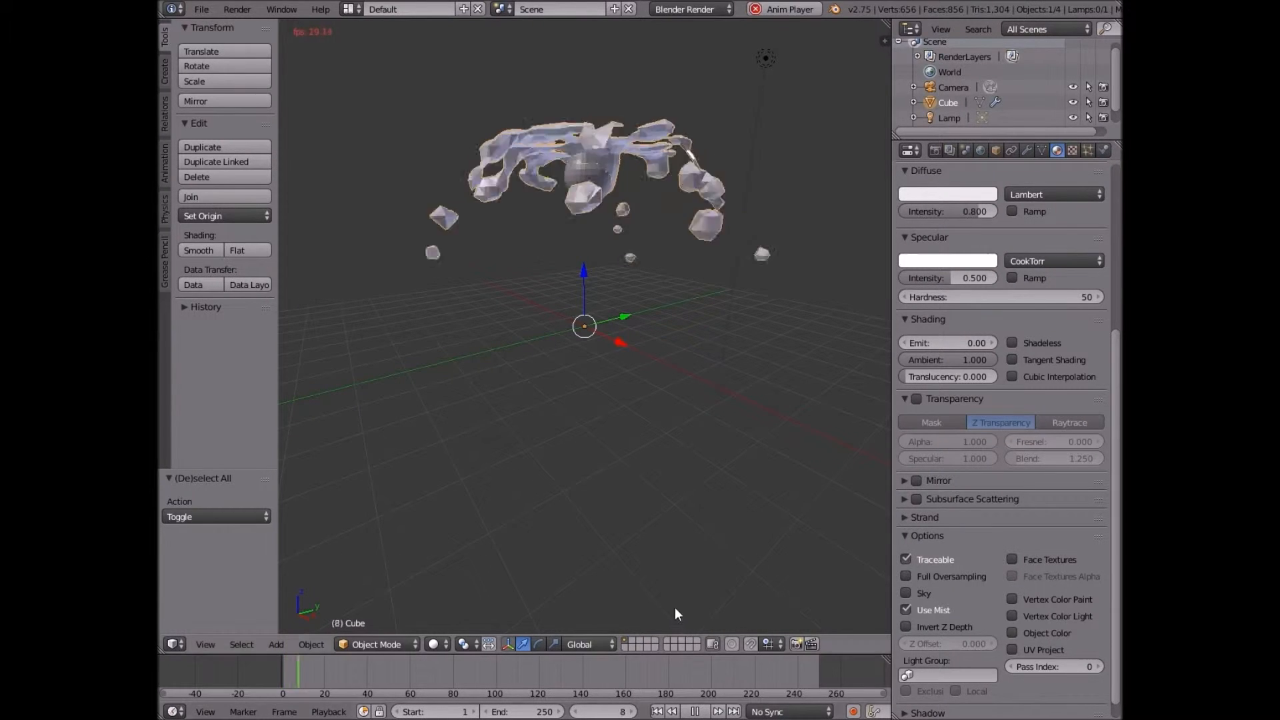
middle_drag(607, 483, 582, 239)
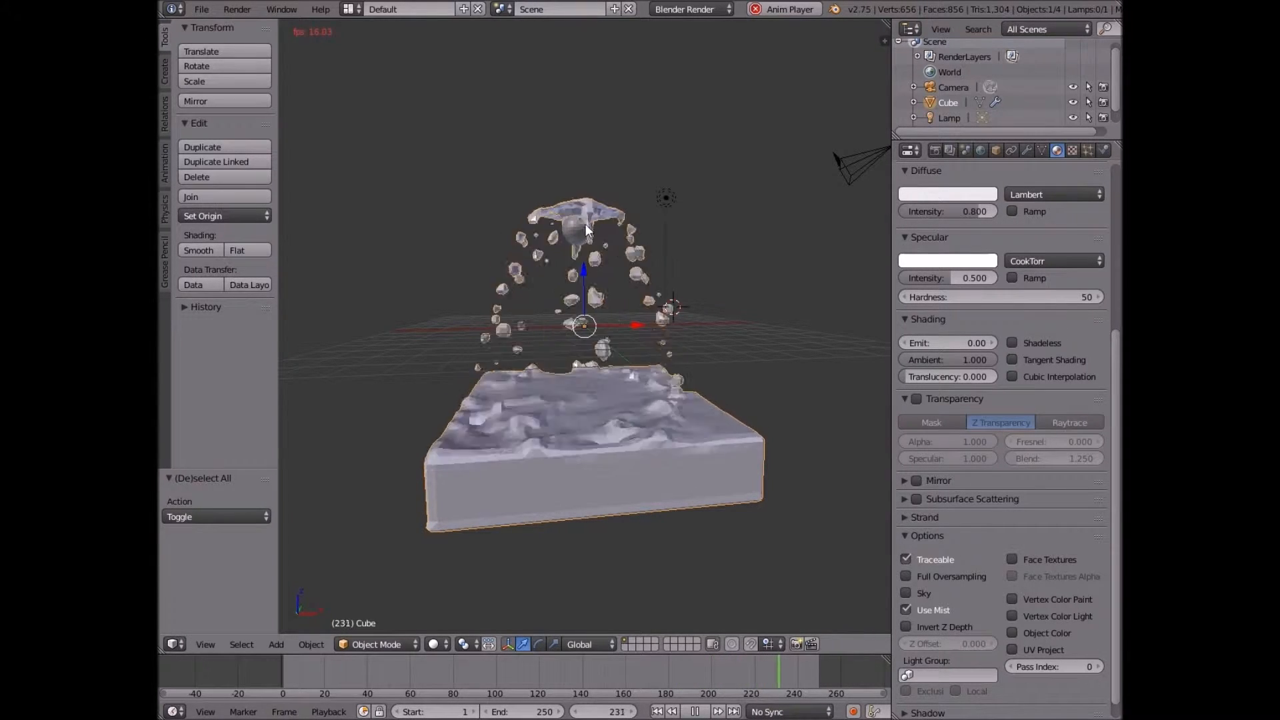
mouse_move(586, 233)
middle_down()
mouse_move(697, 278)
mouse_move(571, 214)
mouse_move(591, 256)
middle_up()
scroll(593, 257, down, 2)
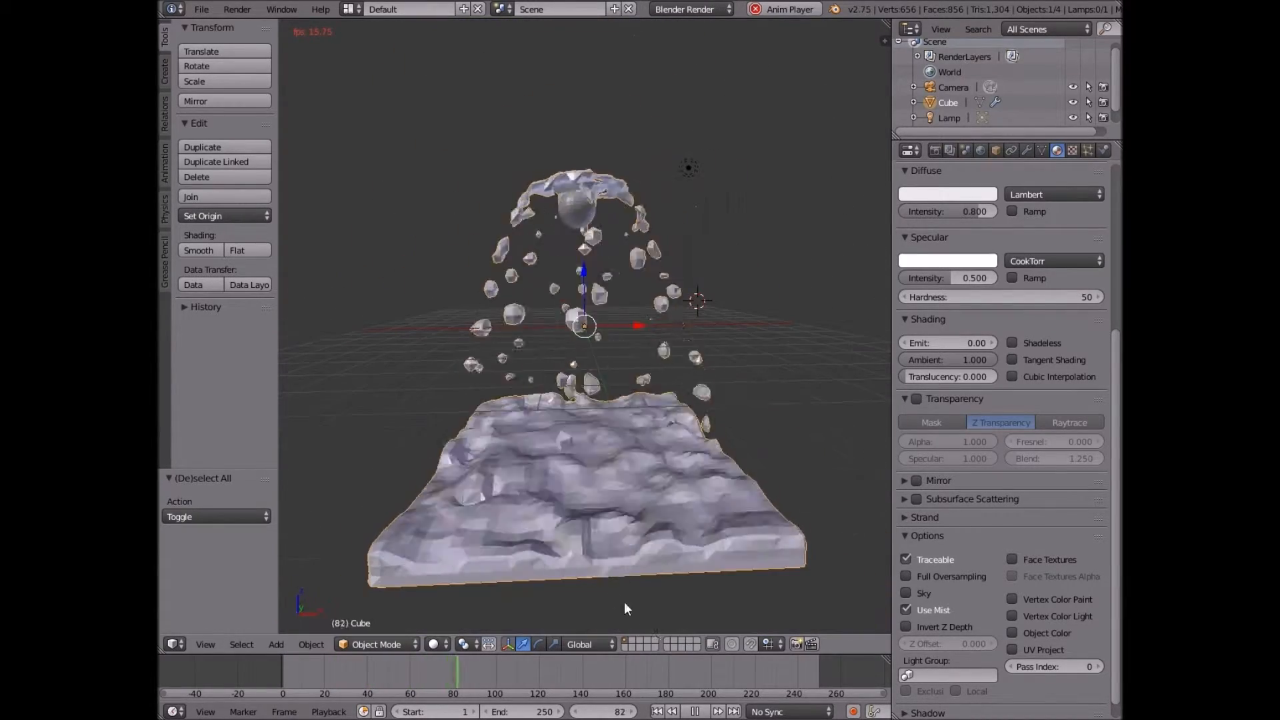
click(694, 711)
drag(455, 663, 187, 691)
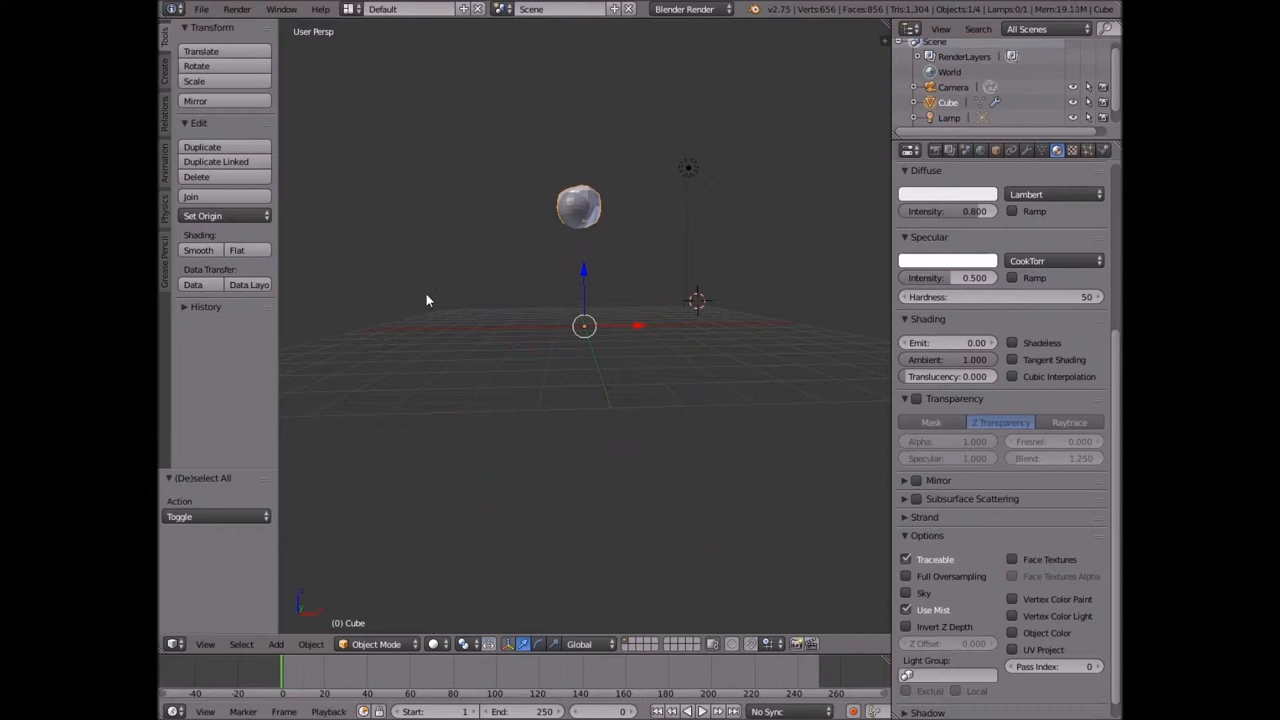
Move the sphere about 8.55 units along the X axis, away from the fluid.
right_click(567, 222)
key(g)
key(x)
click(821, 234)
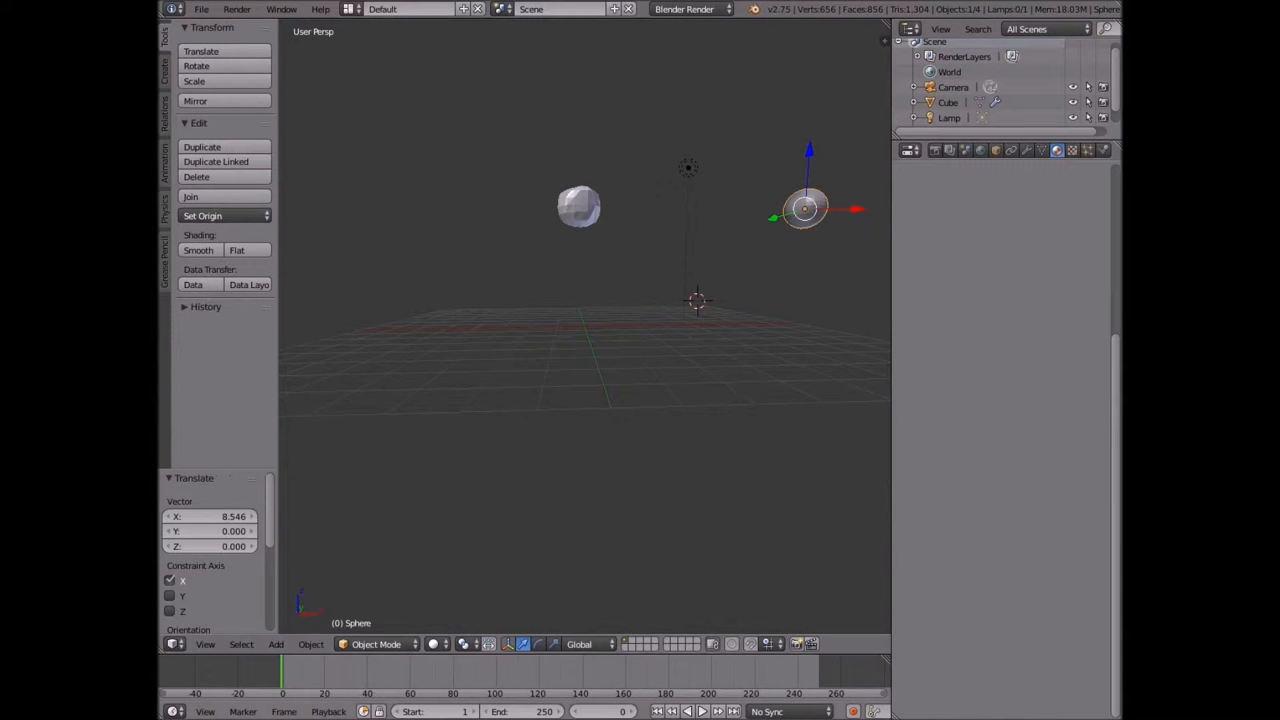
Play the fluid animation with the sphere moved aside, then stop it and return to frame 0.
click(703, 712)
middle_drag(456, 327, 491, 483)
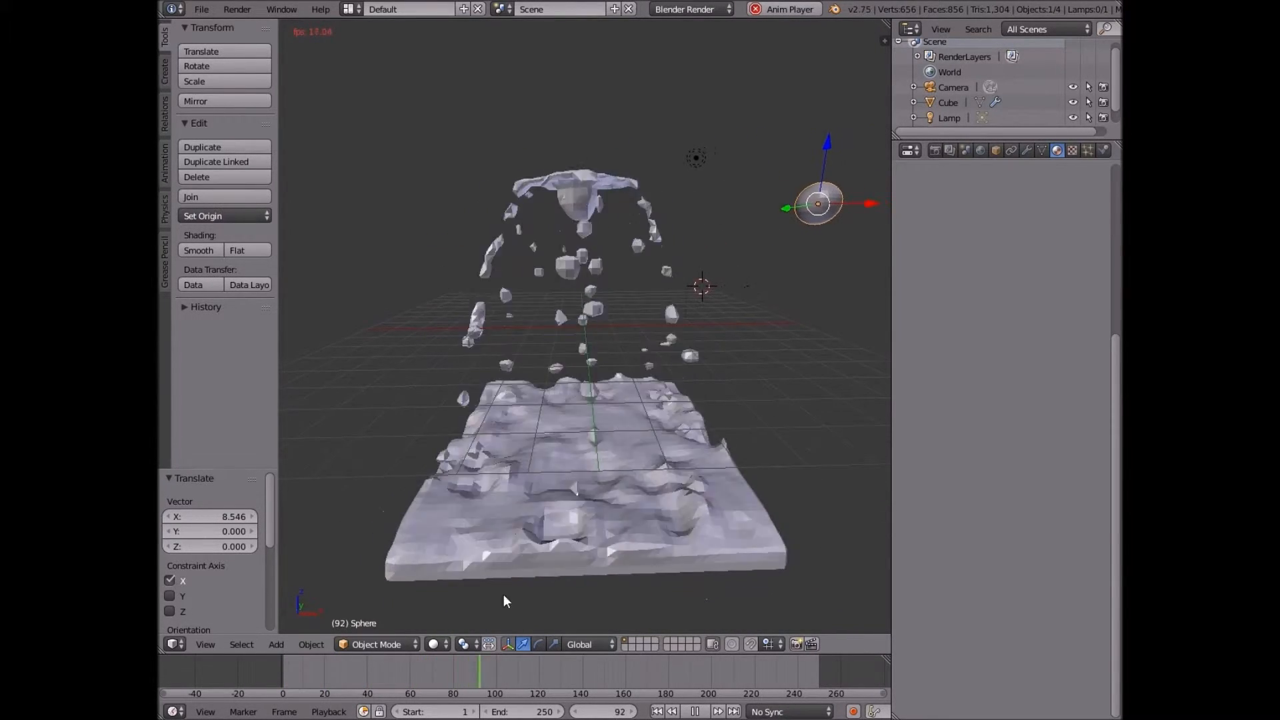
key(alt+a)
drag(617, 686, 278, 663)
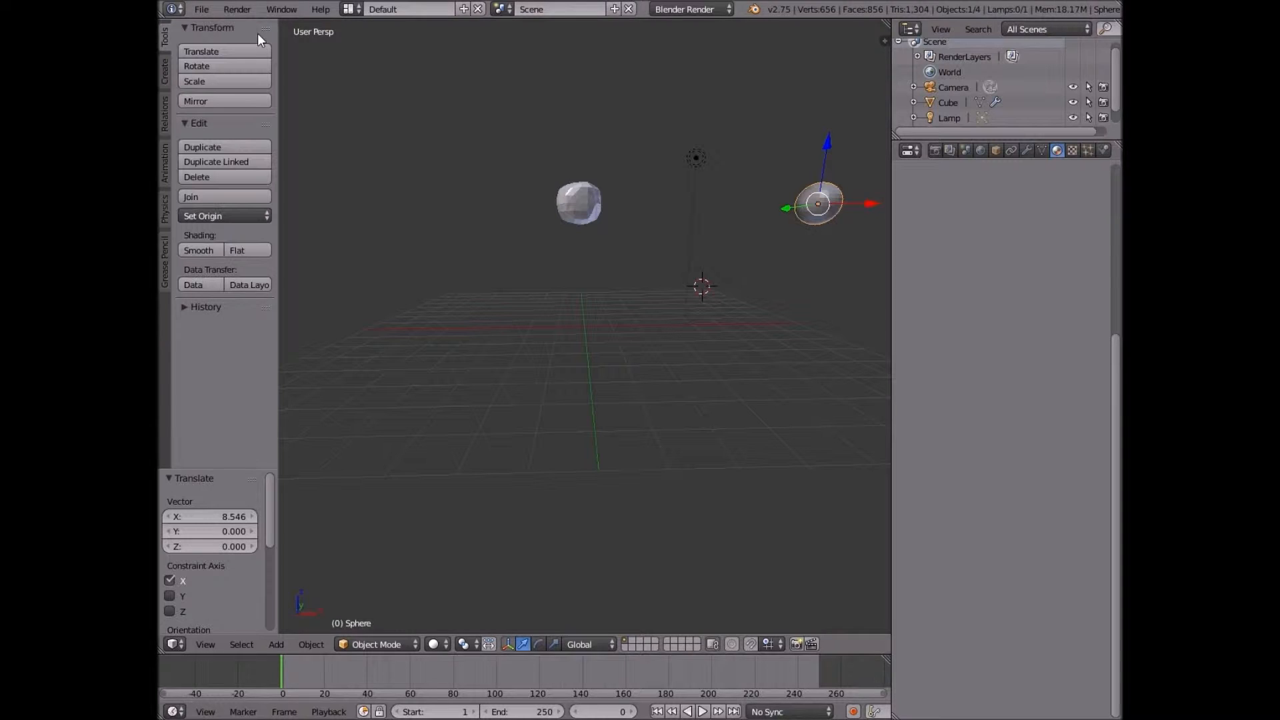
Save the scene in the Documents folder under the file name fluidtest.
click(204, 12)
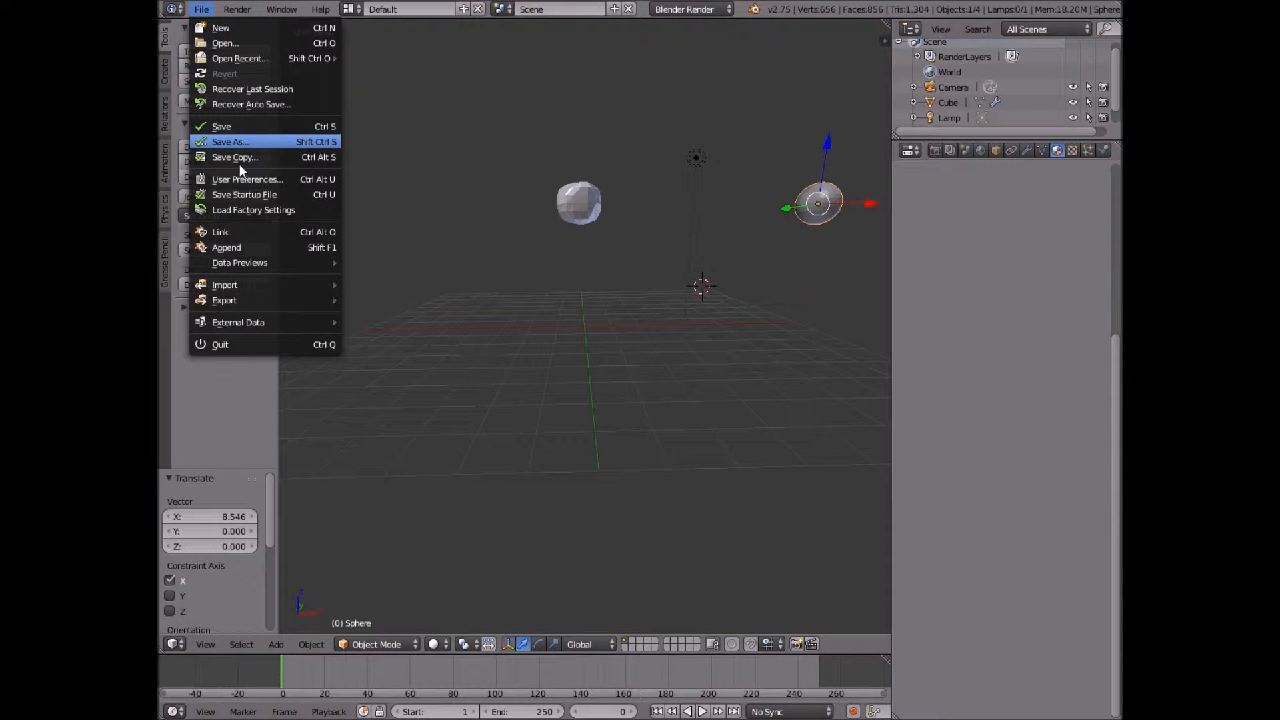
click(252, 126)
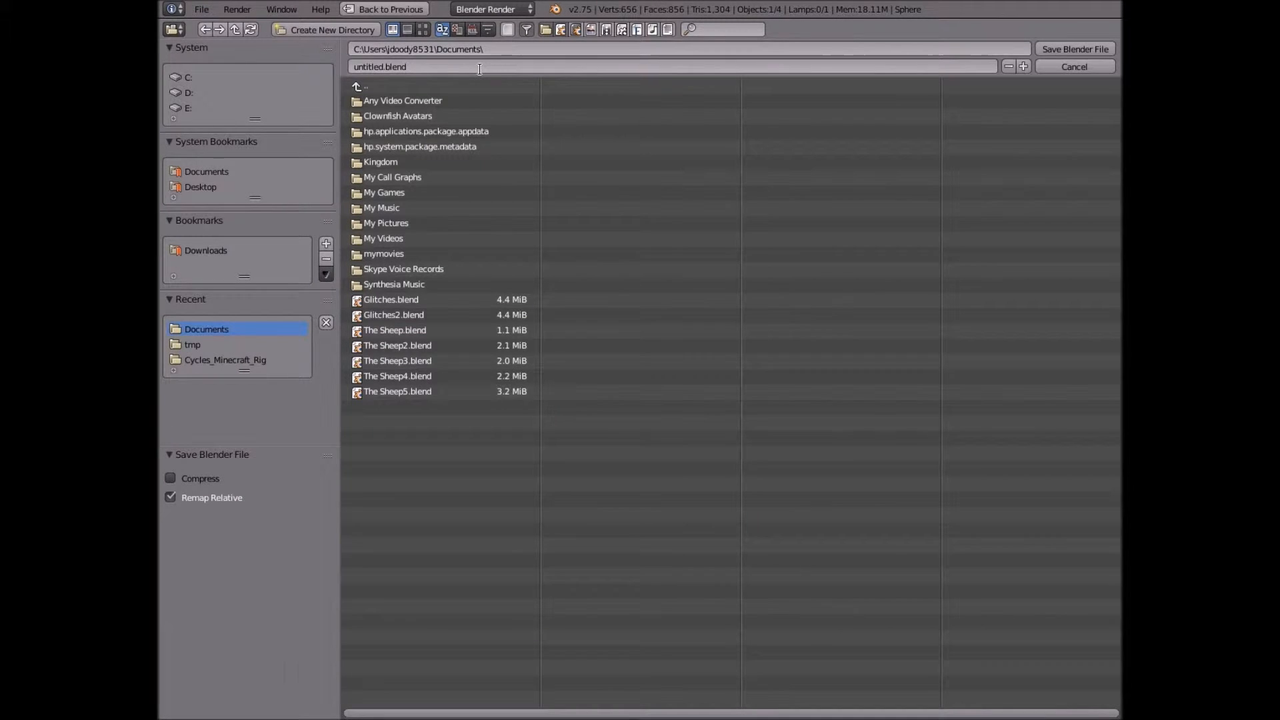
click(479, 69)
text(fluidt)
text(est)
click(1074, 49)
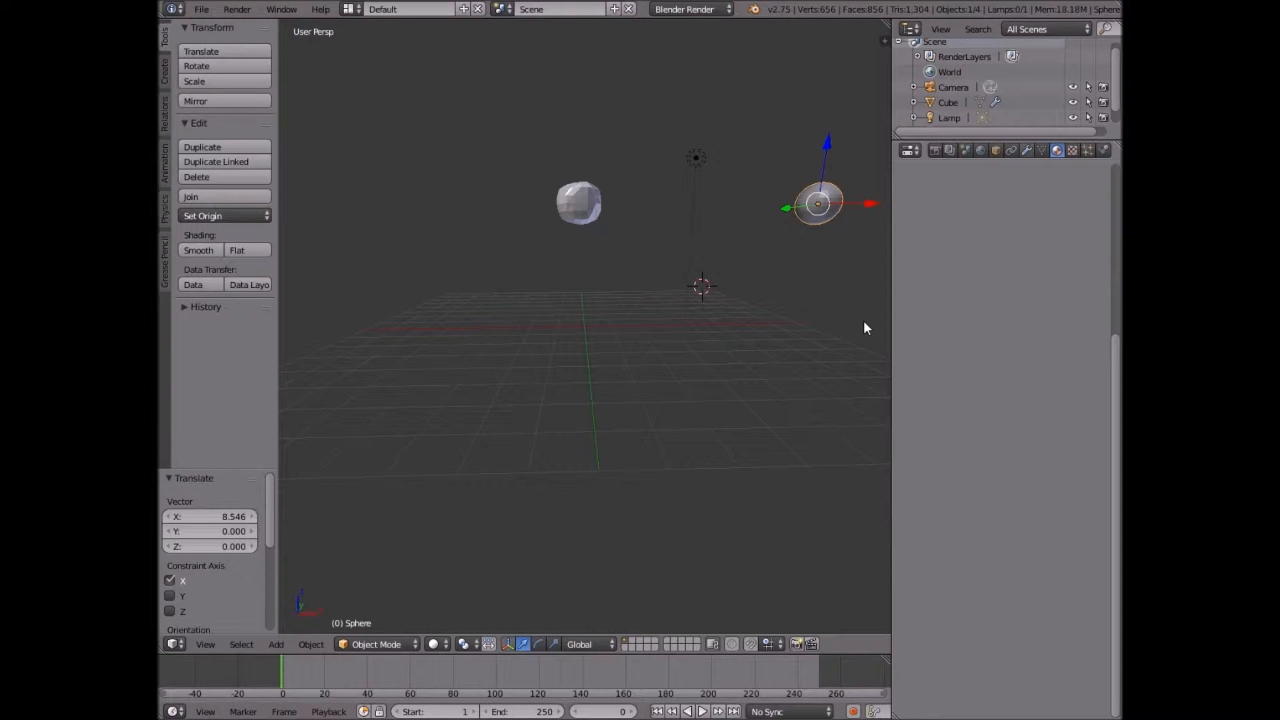
Select the fluid mesh, preview it with rendered viewport shading from different angles, and return to solid shading.
right_click(595, 196)
key(shift+z)
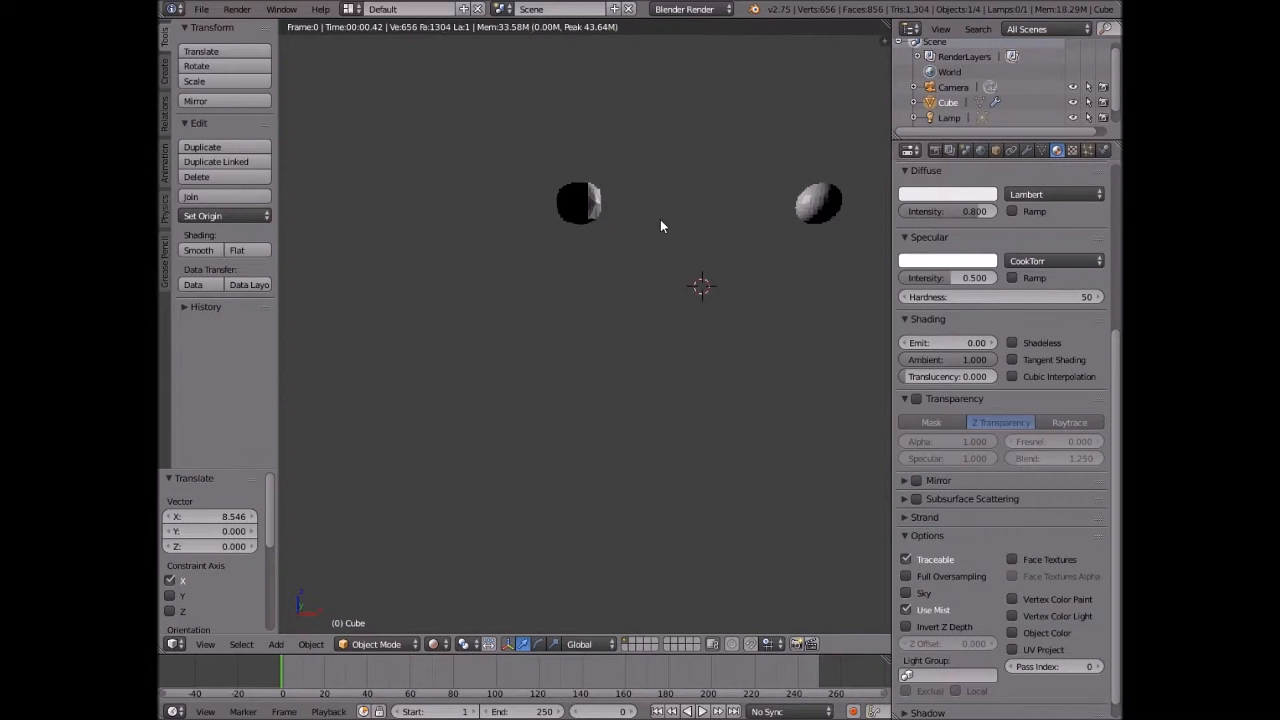
key(shift+z)
key(shift+z)
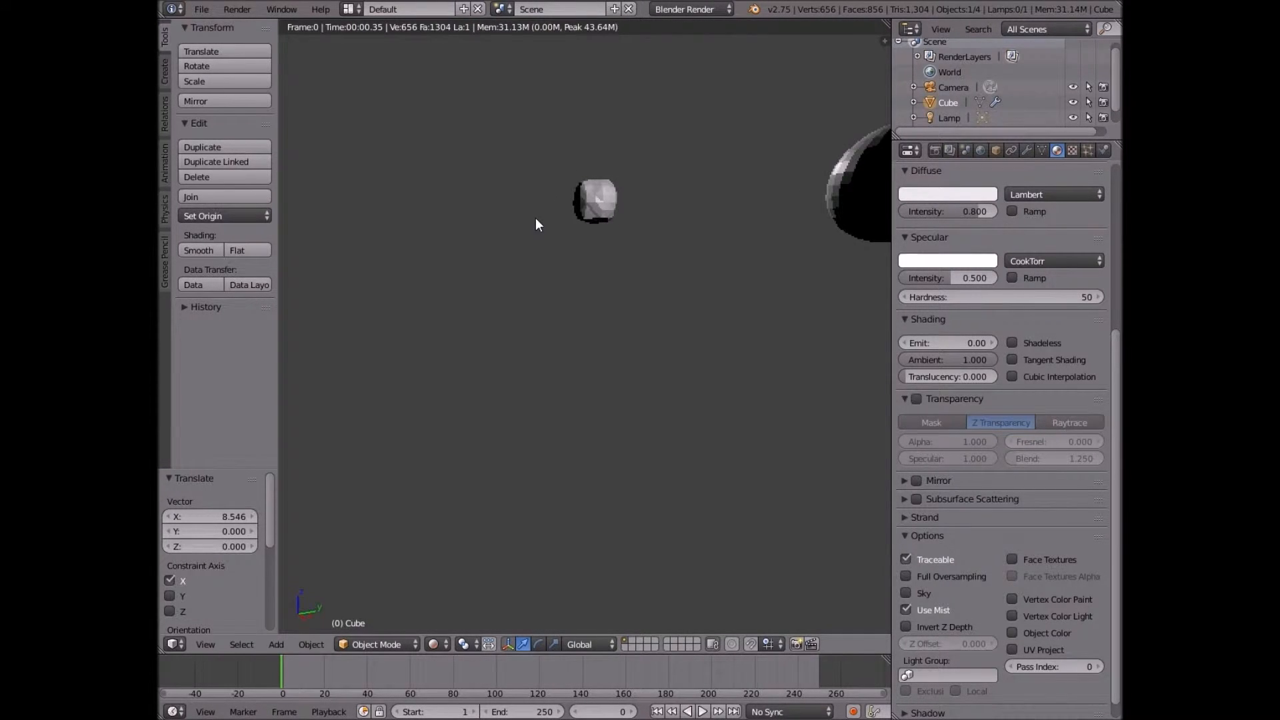
key(shift+z)
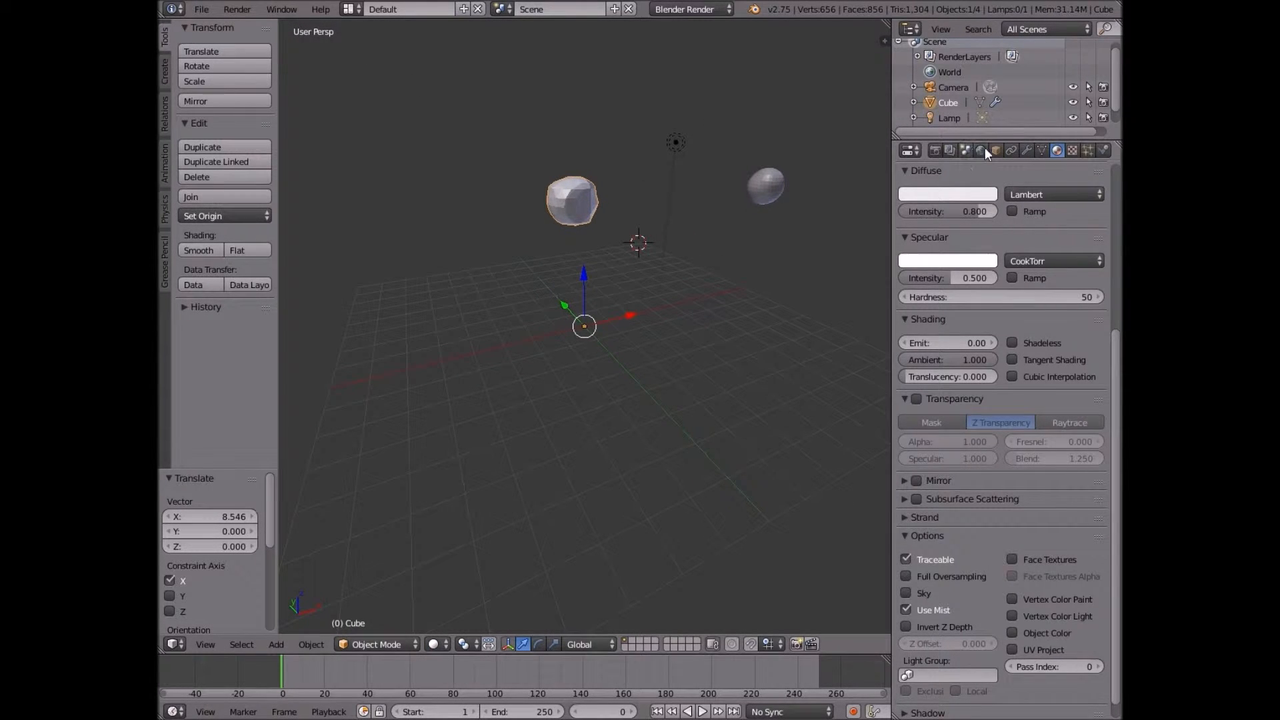
Try ambient occlusion, environment lighting and indirect lighting in the world settings with rendered viewport shading, and return to solid shading.
click(981, 149)
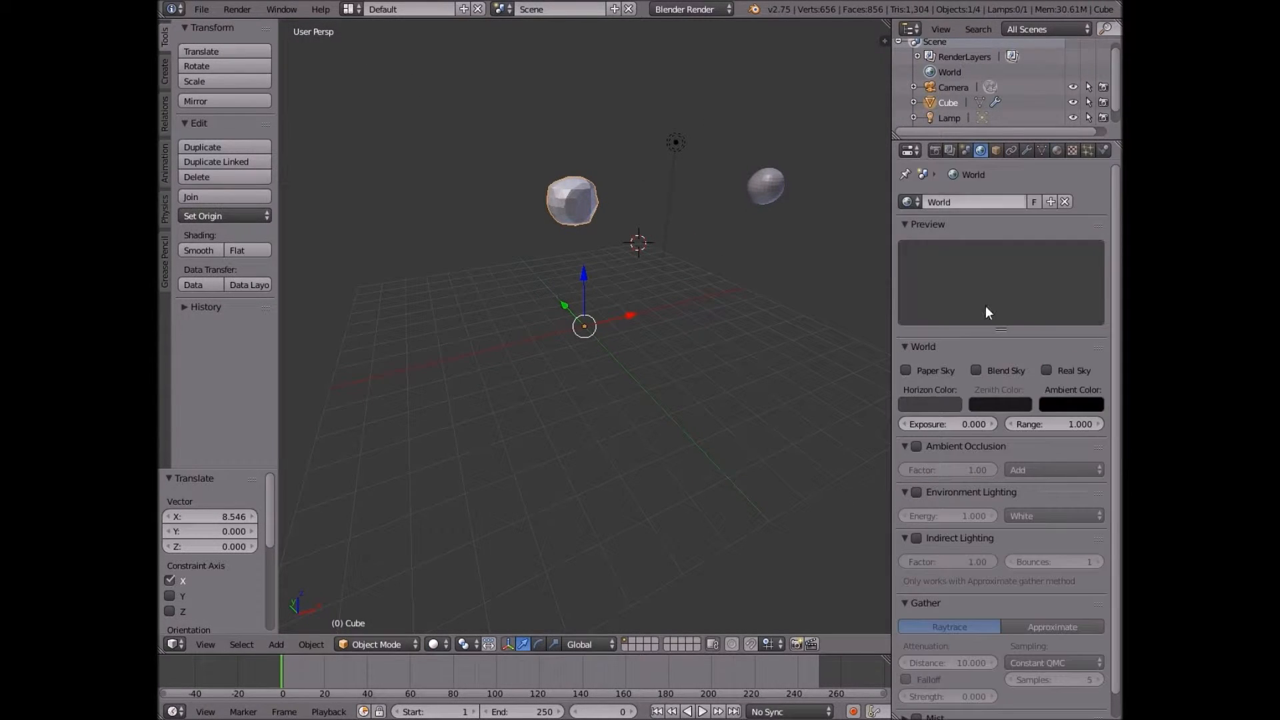
click(917, 446)
key(shift+z)
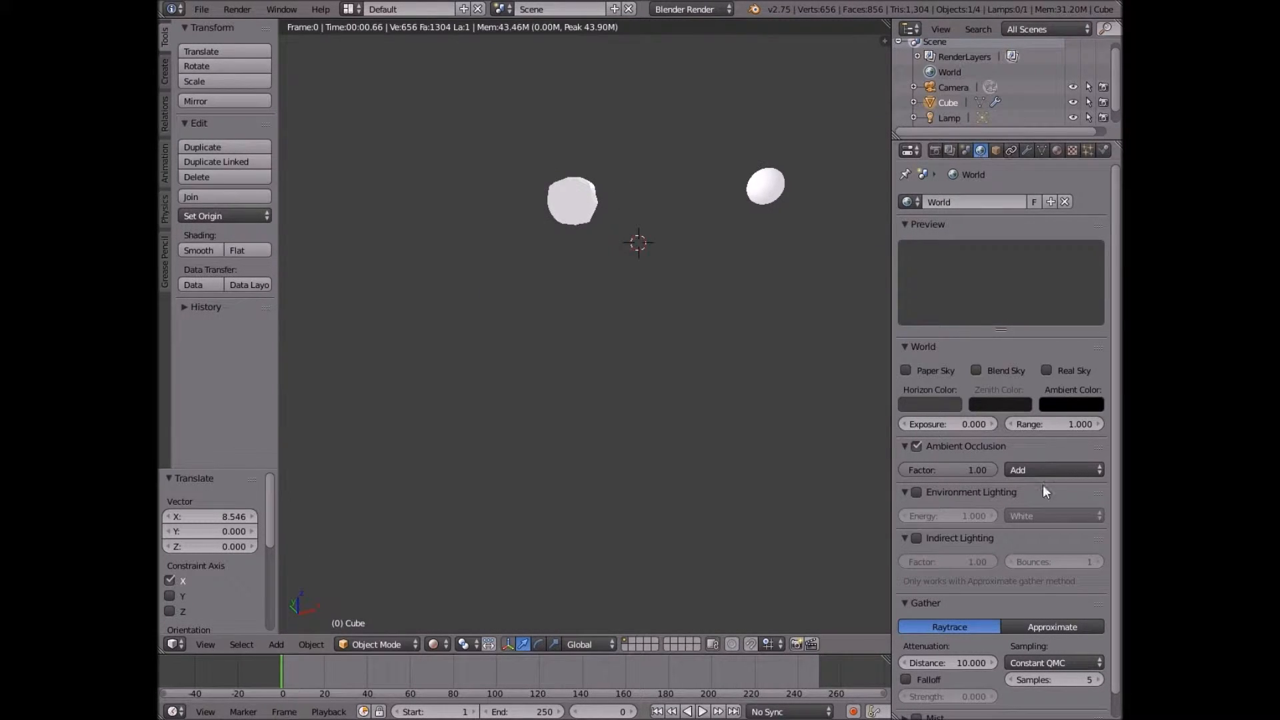
click(918, 449)
click(917, 493)
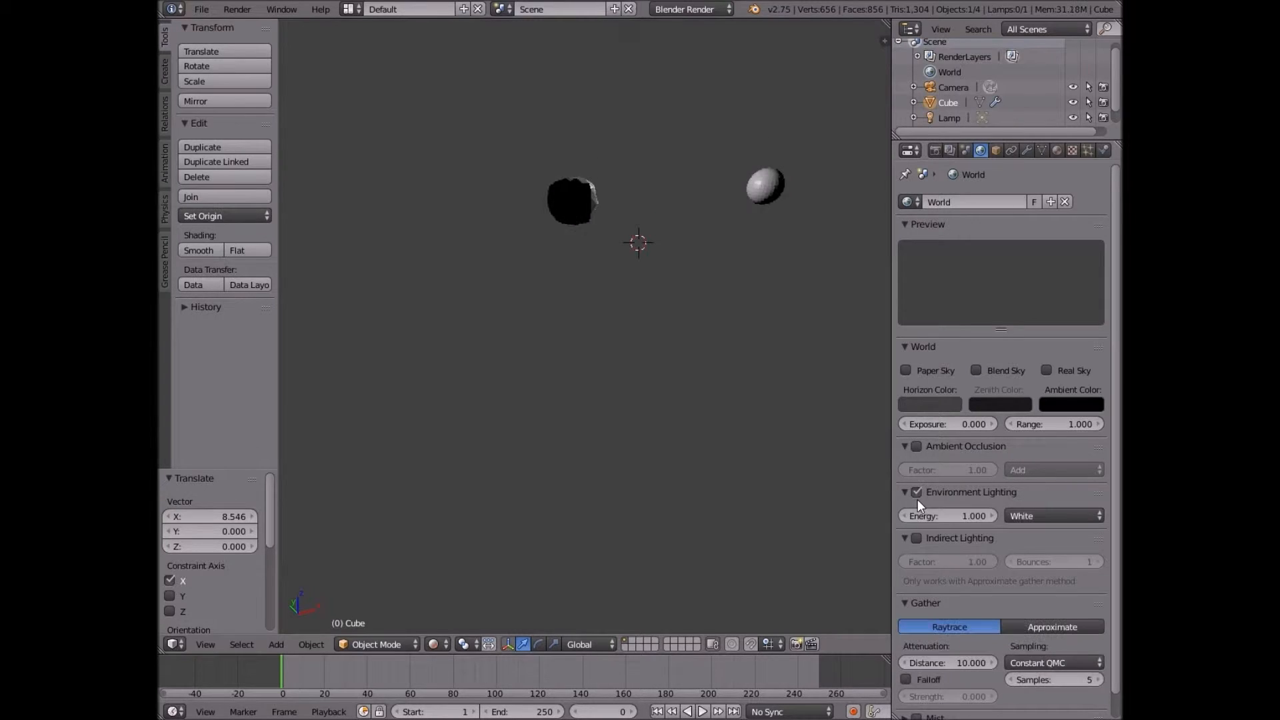
click(918, 493)
click(917, 541)
click(917, 542)
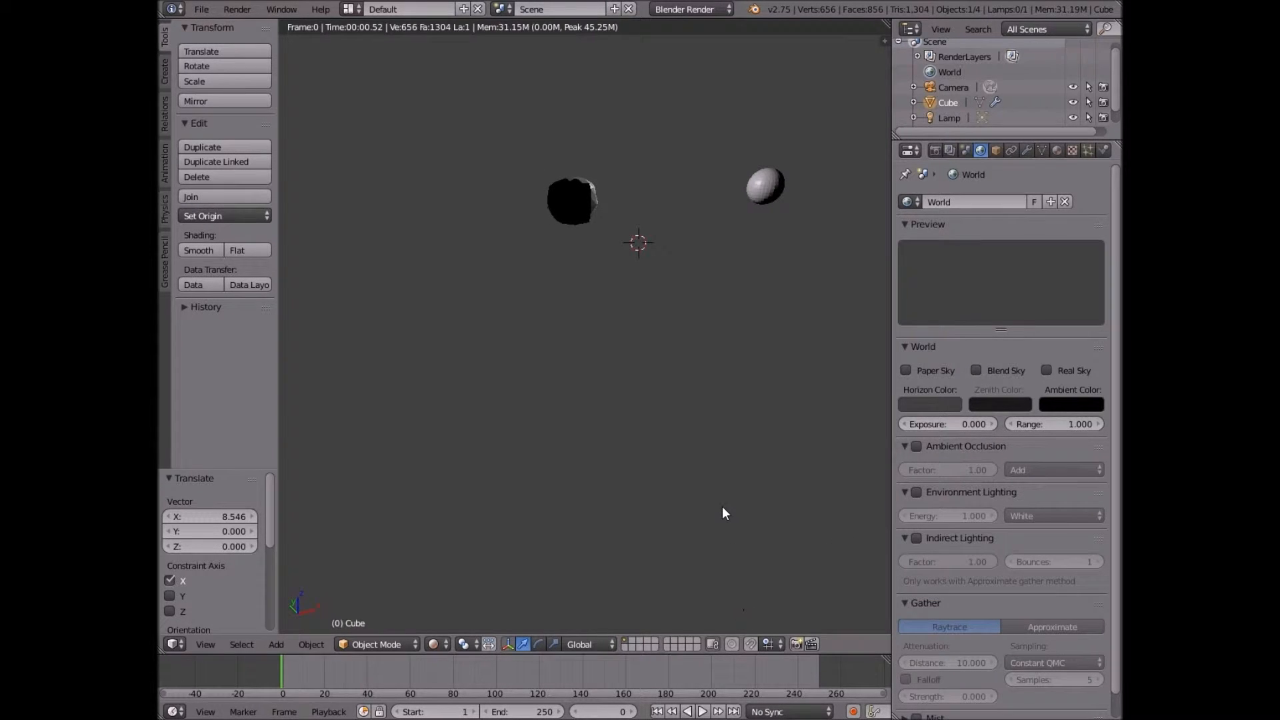
key(shift+z)
Move the lamp about -4.5 units along Y and about -3.36 units along X, and preview the rendered lighting.
right_click(647, 160)
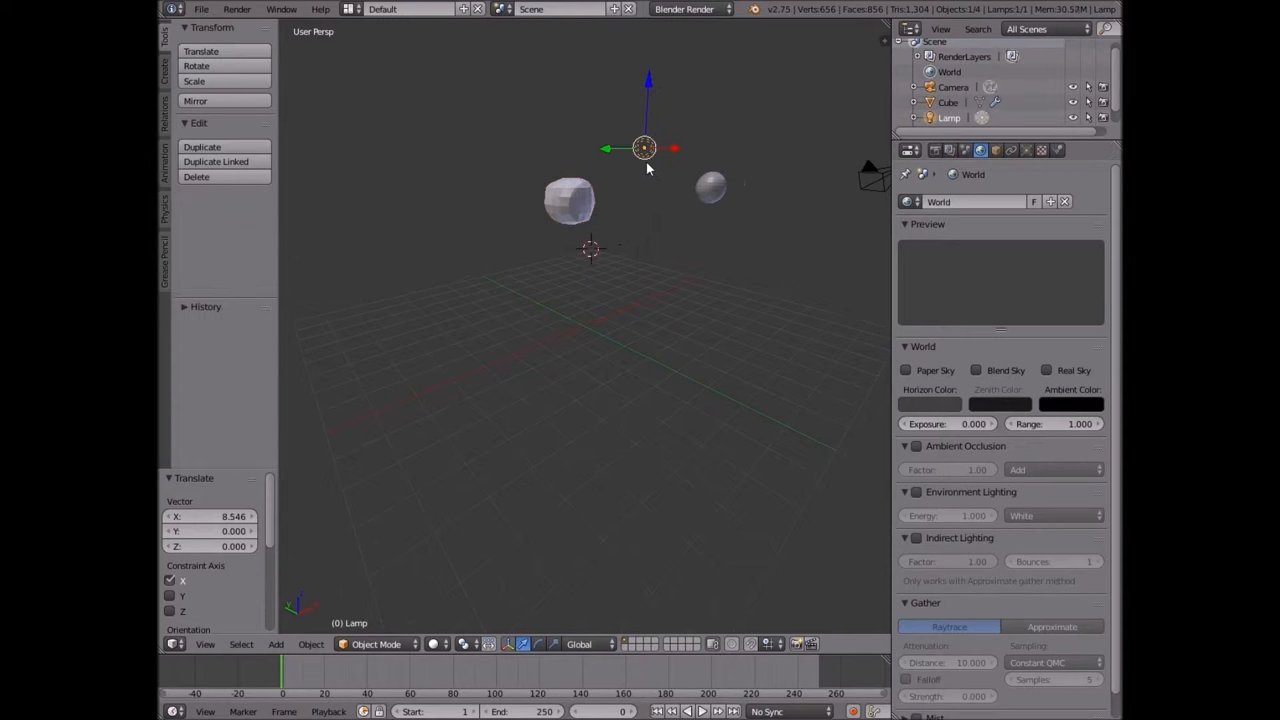
key(g)
key(y)
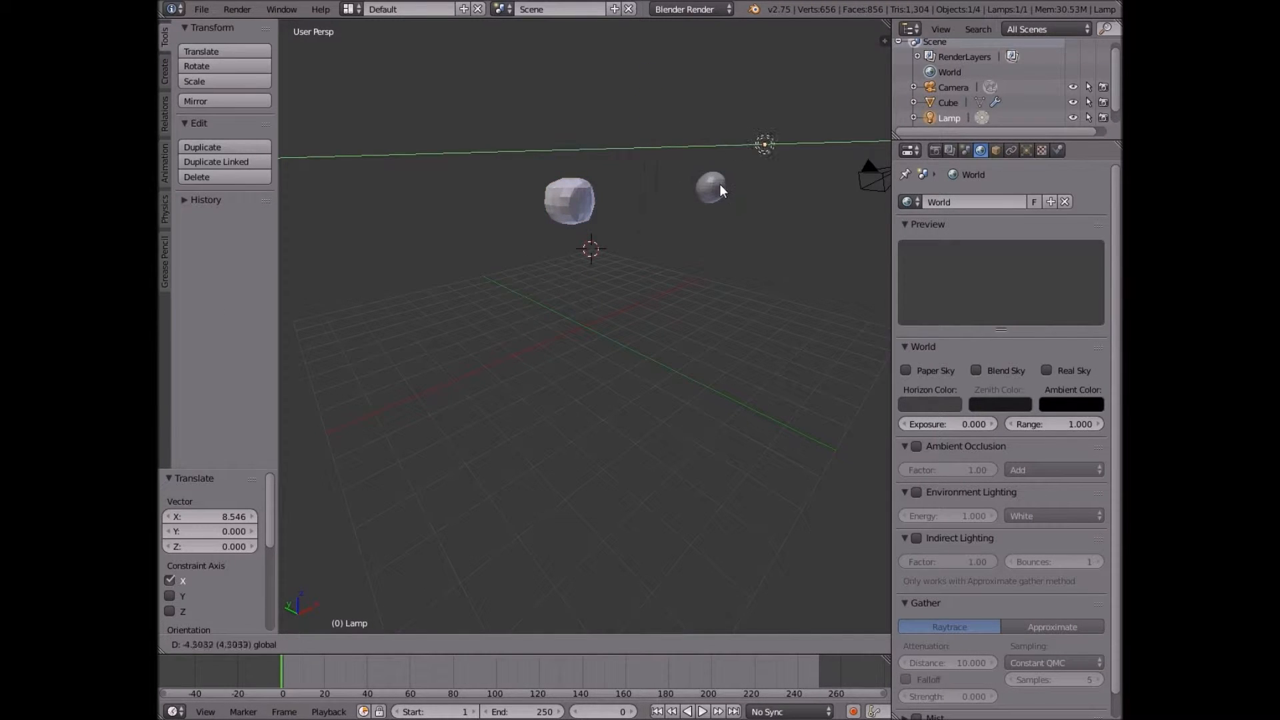
click(722, 181)
middle_drag(722, 182, 622, 203)
key(g)
key(x)
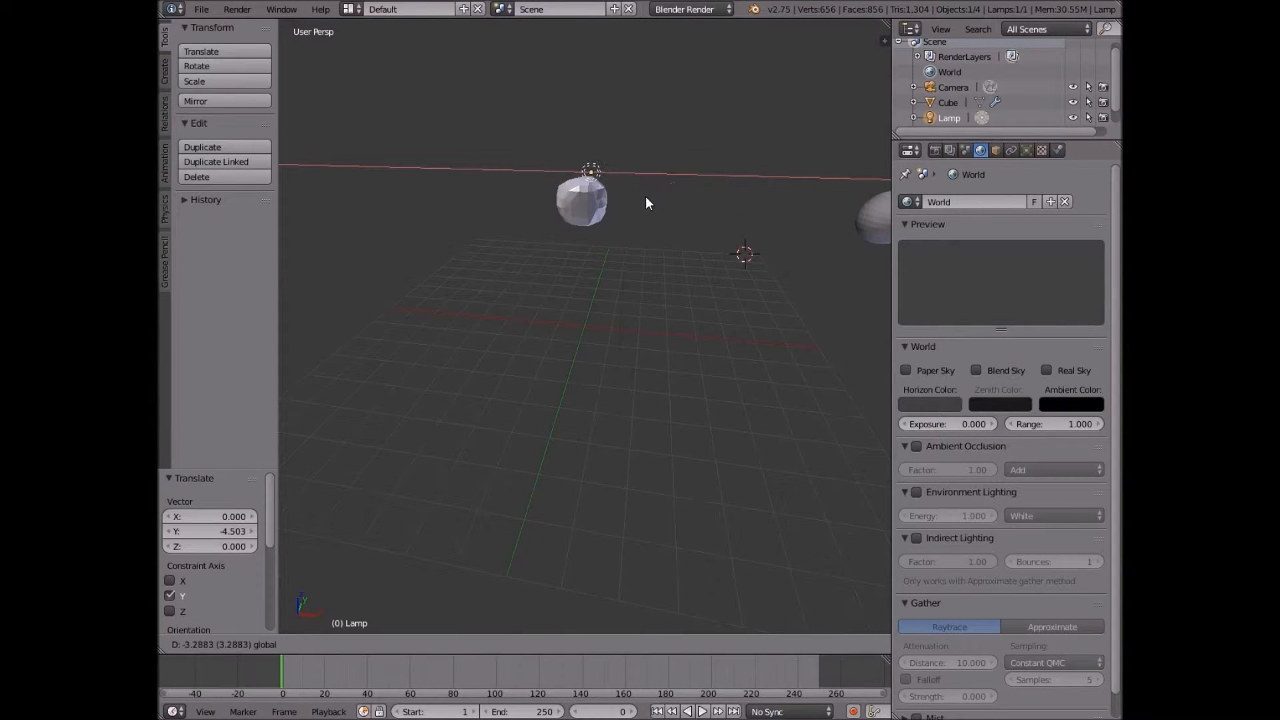
click(643, 192)
key(shift+z)
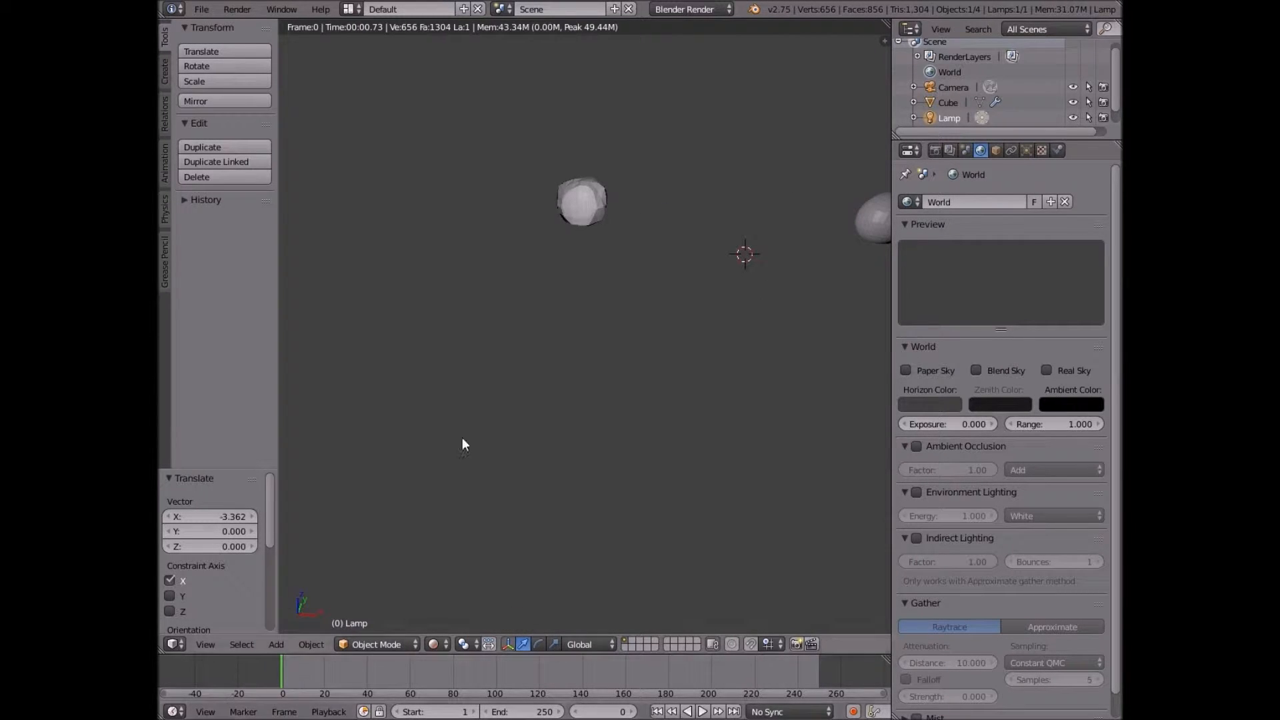
key(shift+z)
Give the fluid mesh's material a specular hardness of 39 and a bright cyan diffuse color.
click(948, 102)
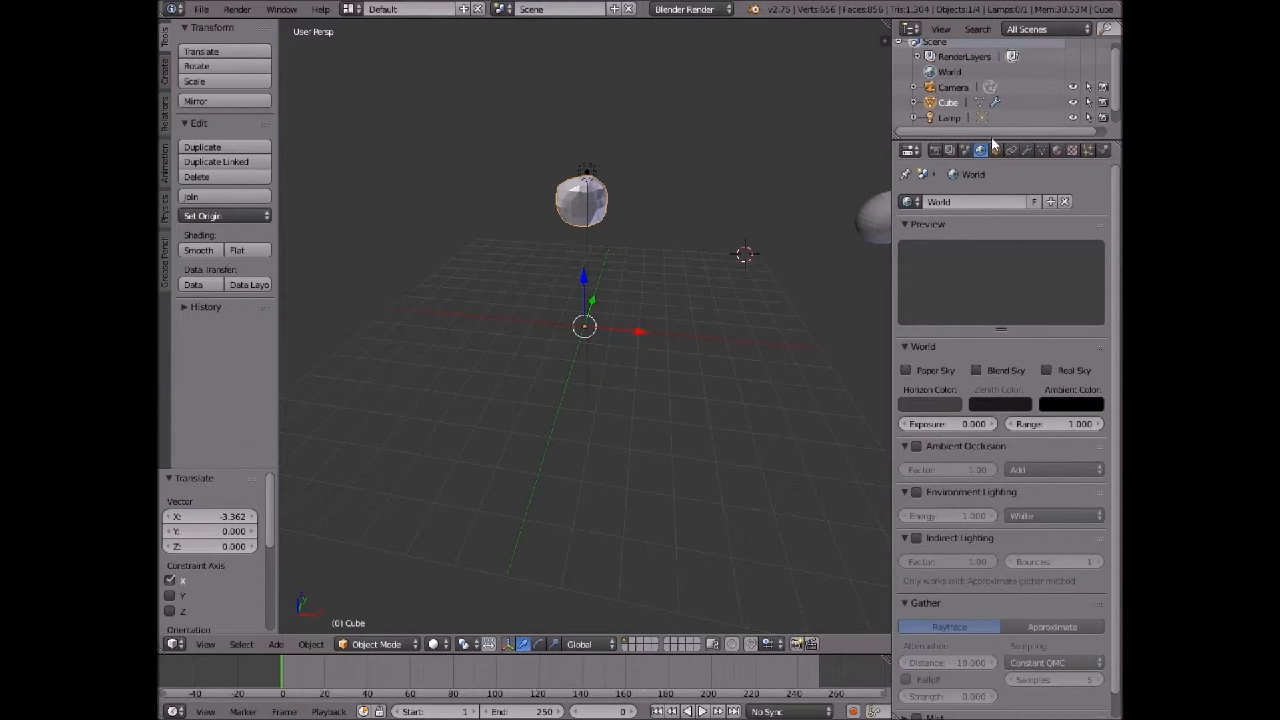
click(1058, 150)
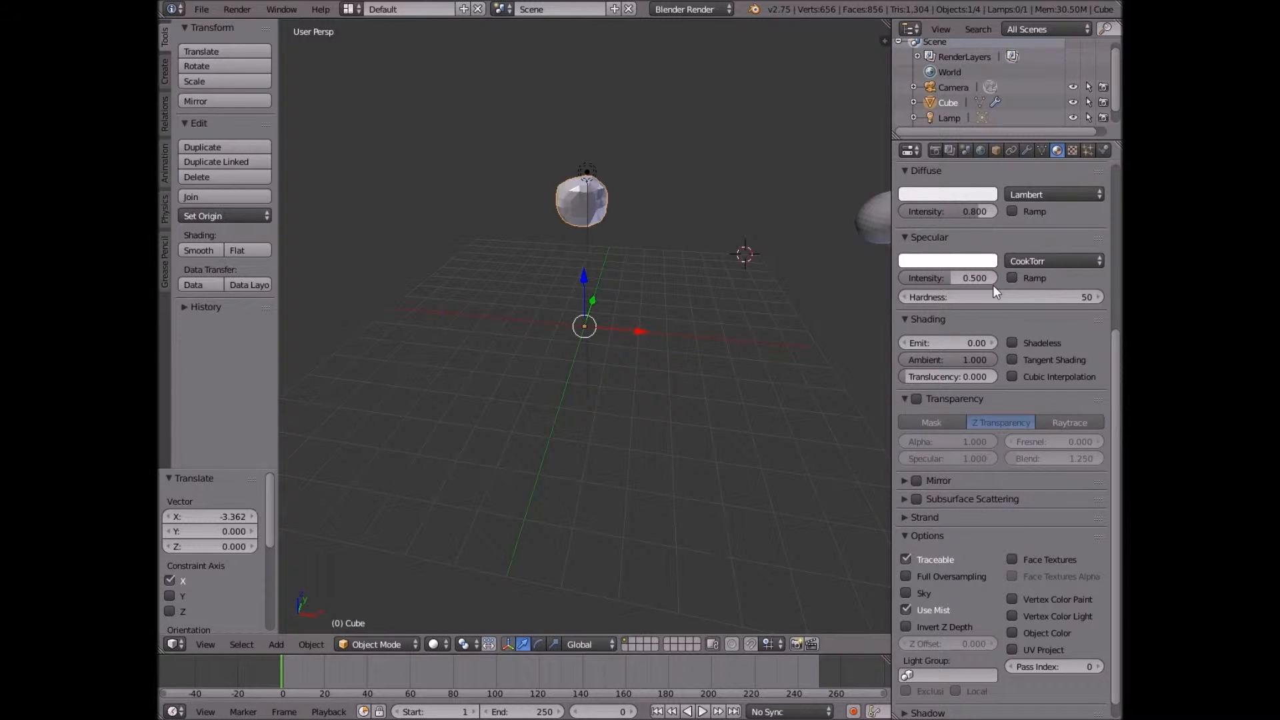
scroll(1034, 372, up, 8)
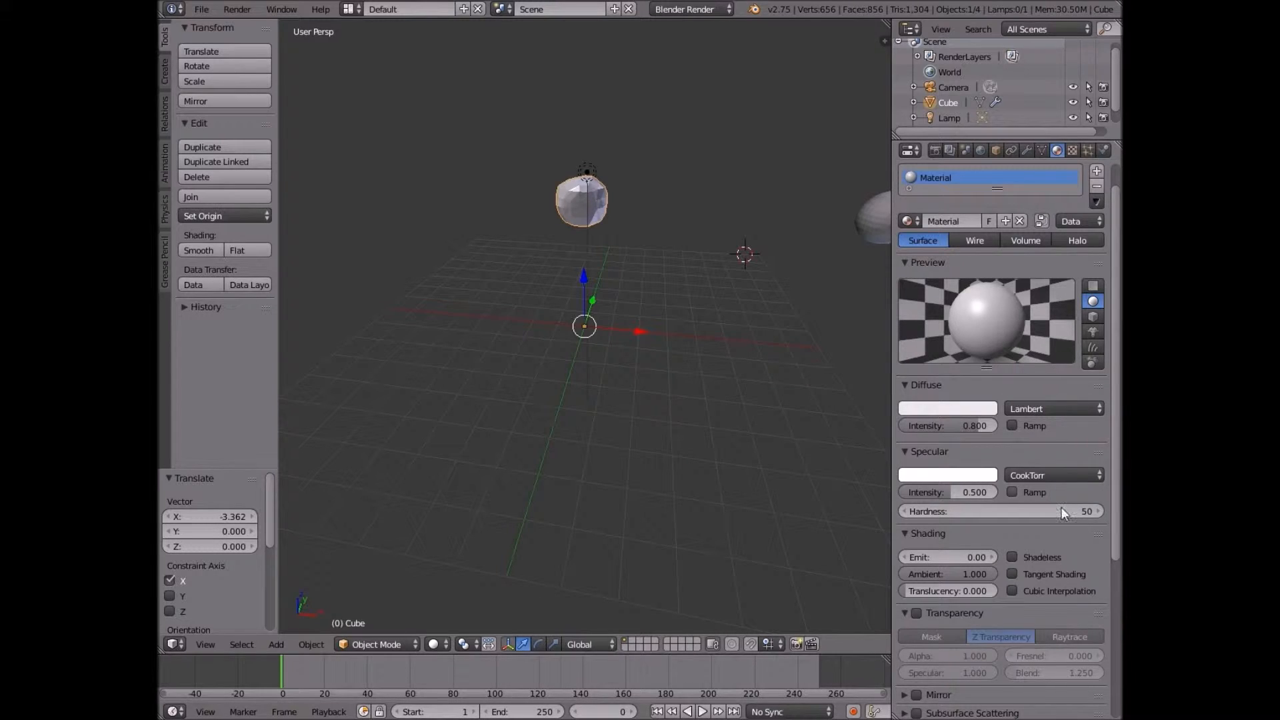
drag(906, 504, 894, 515)
drag(1119, 514, 1101, 511)
click(954, 410)
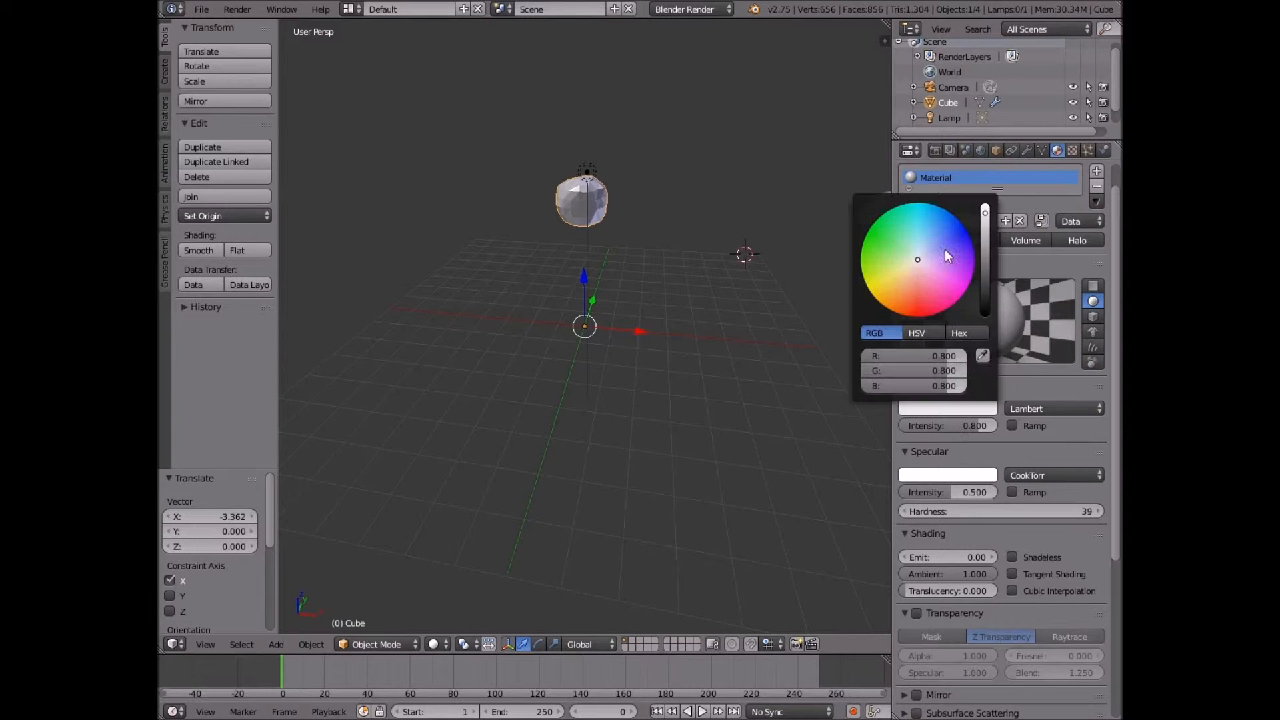
click(920, 207)
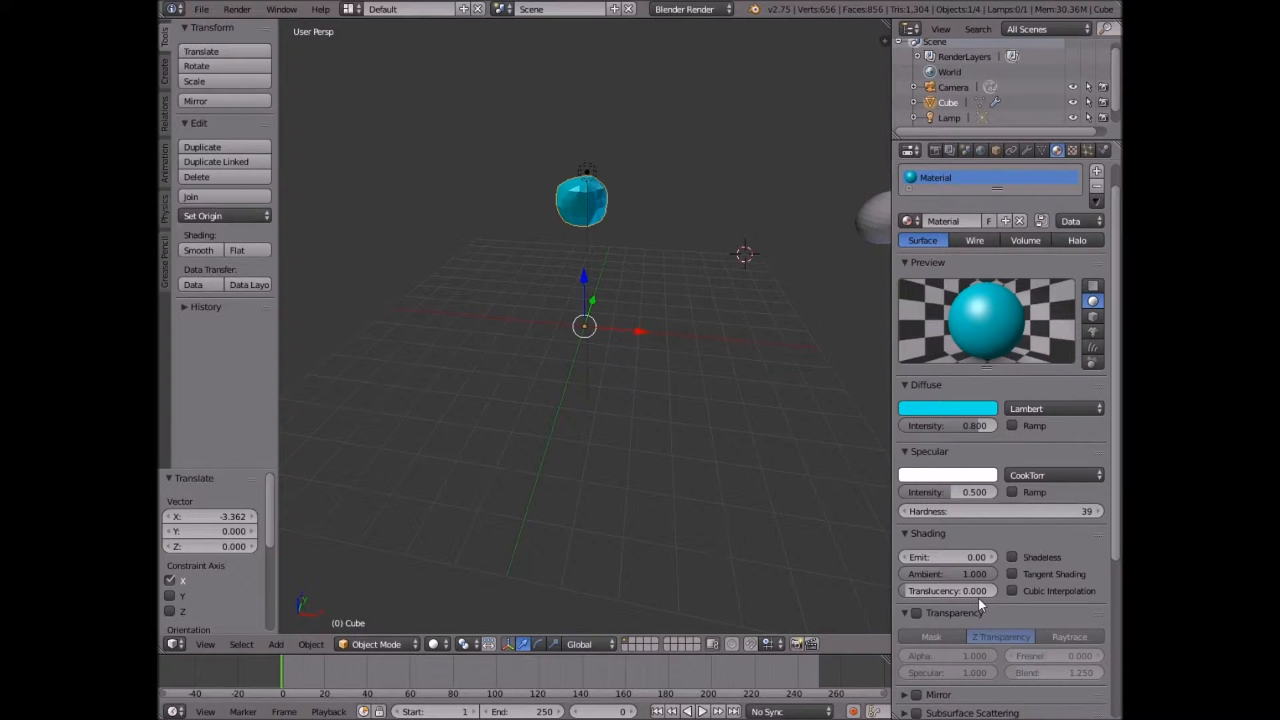
Examine the fluid material's transparency, strand, options and shadow settings.
scroll(980, 597, down, 8)
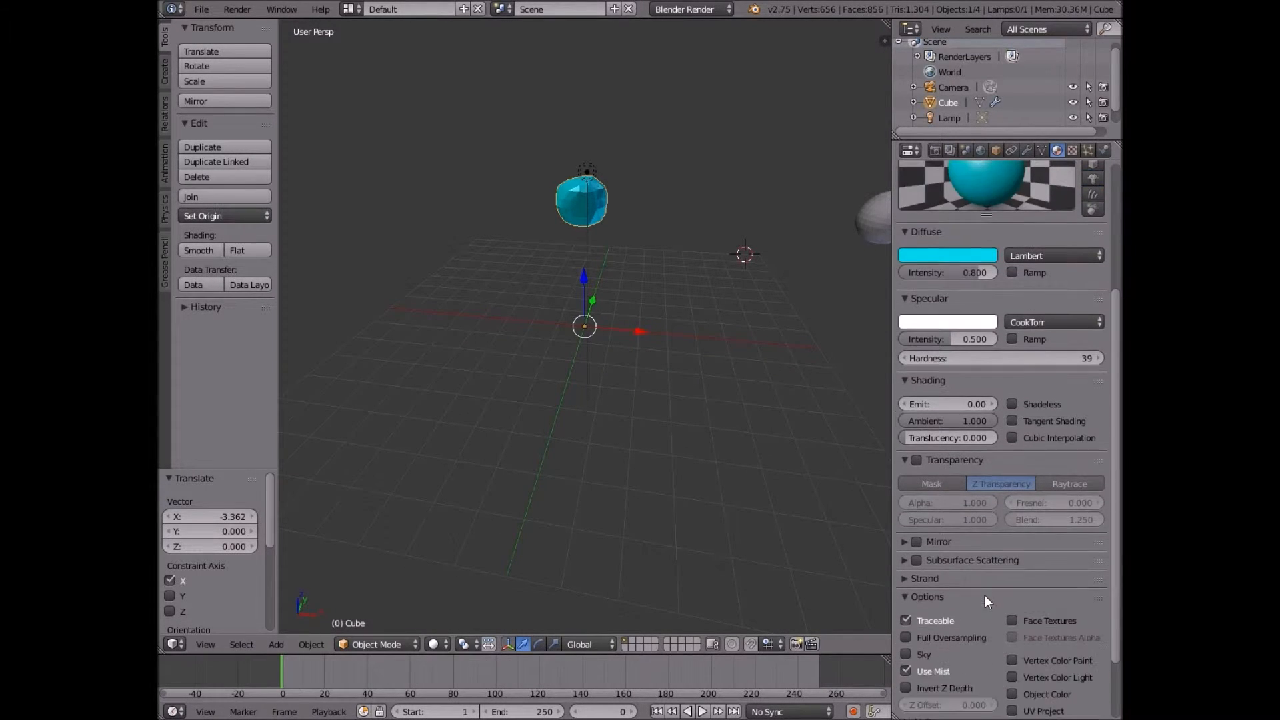
scroll(986, 597, down, 1)
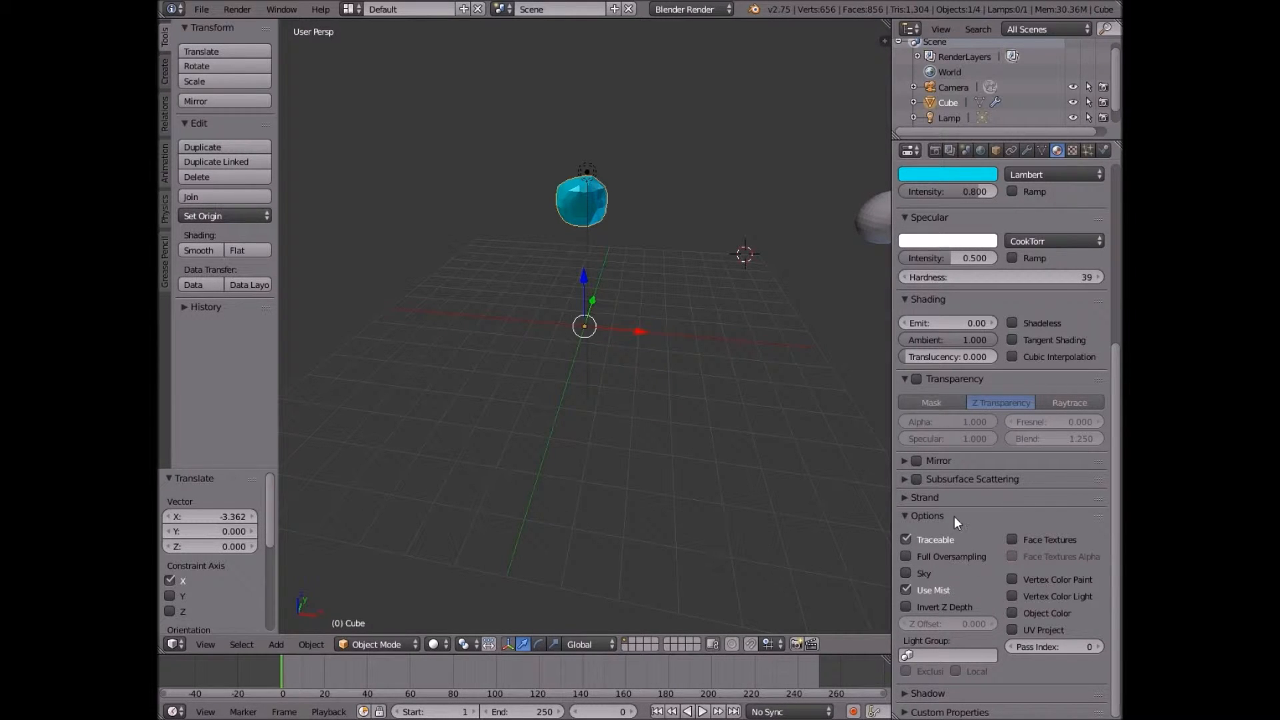
click(906, 496)
click(906, 497)
scroll(1099, 323, up, 5)
scroll(1099, 323, down, 5)
click(911, 699)
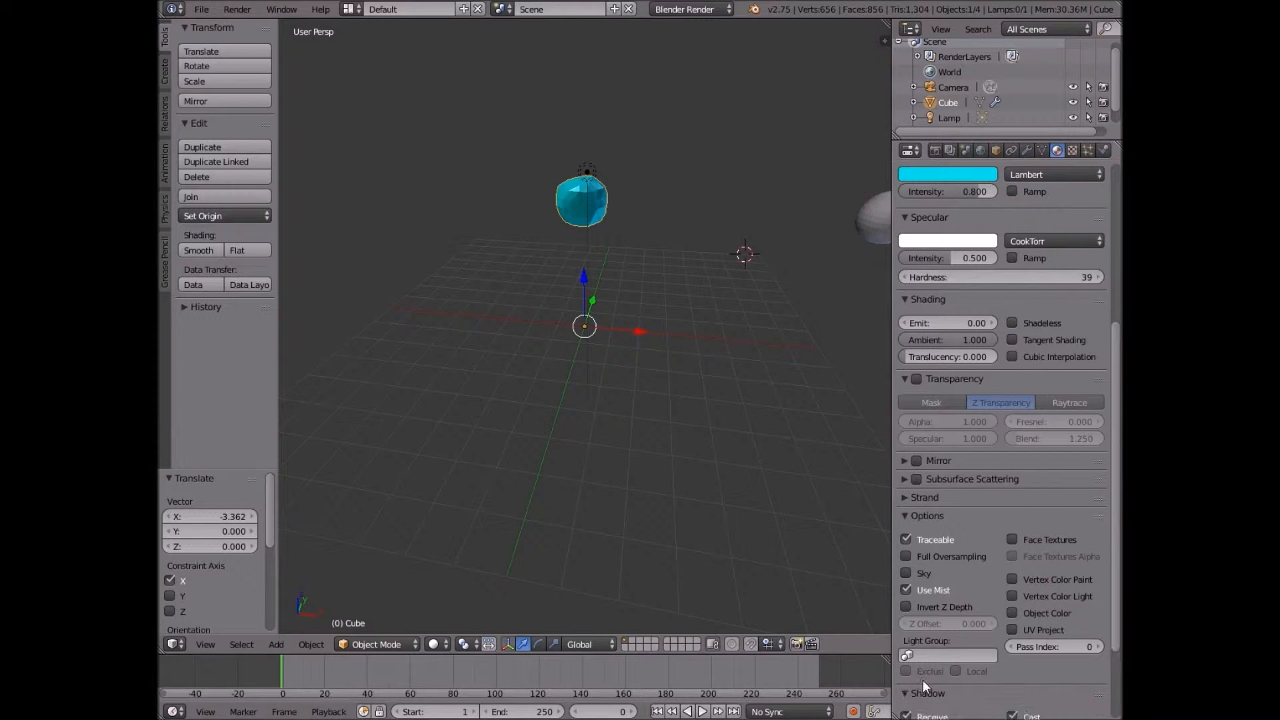
scroll(947, 667, down, 4)
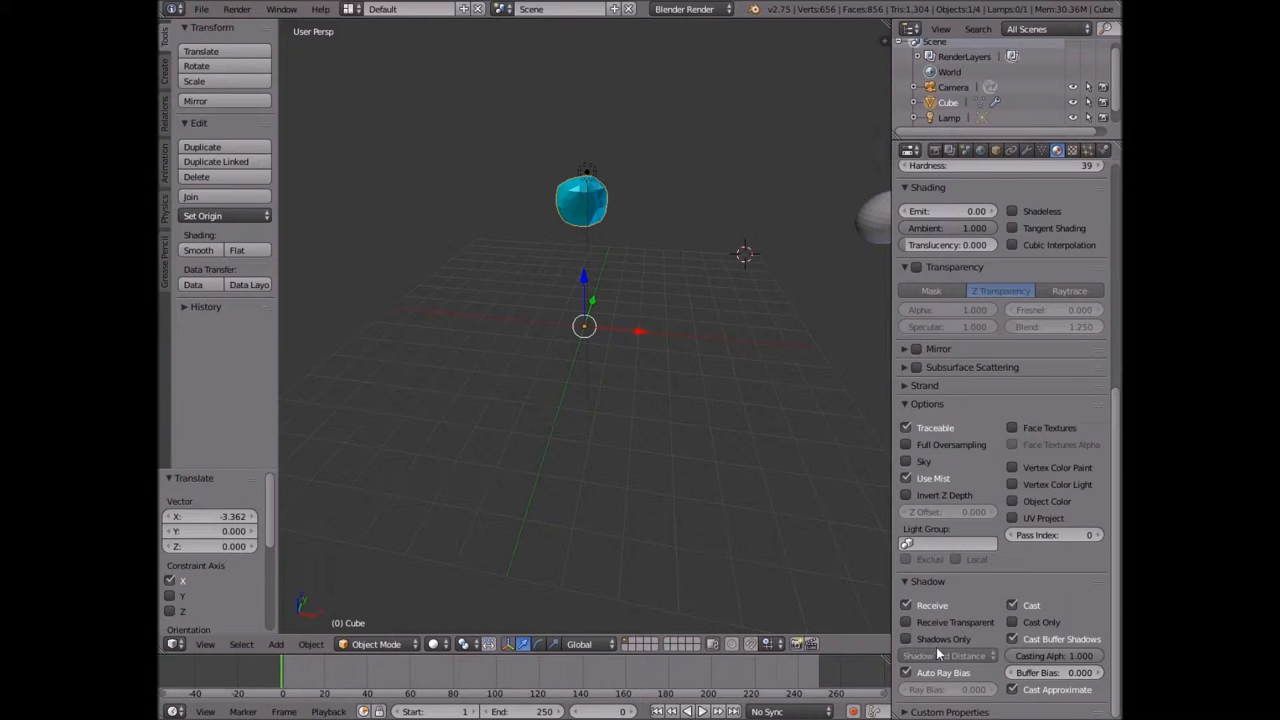
scroll(938, 647, up, 10)
scroll(948, 634, up, 4)
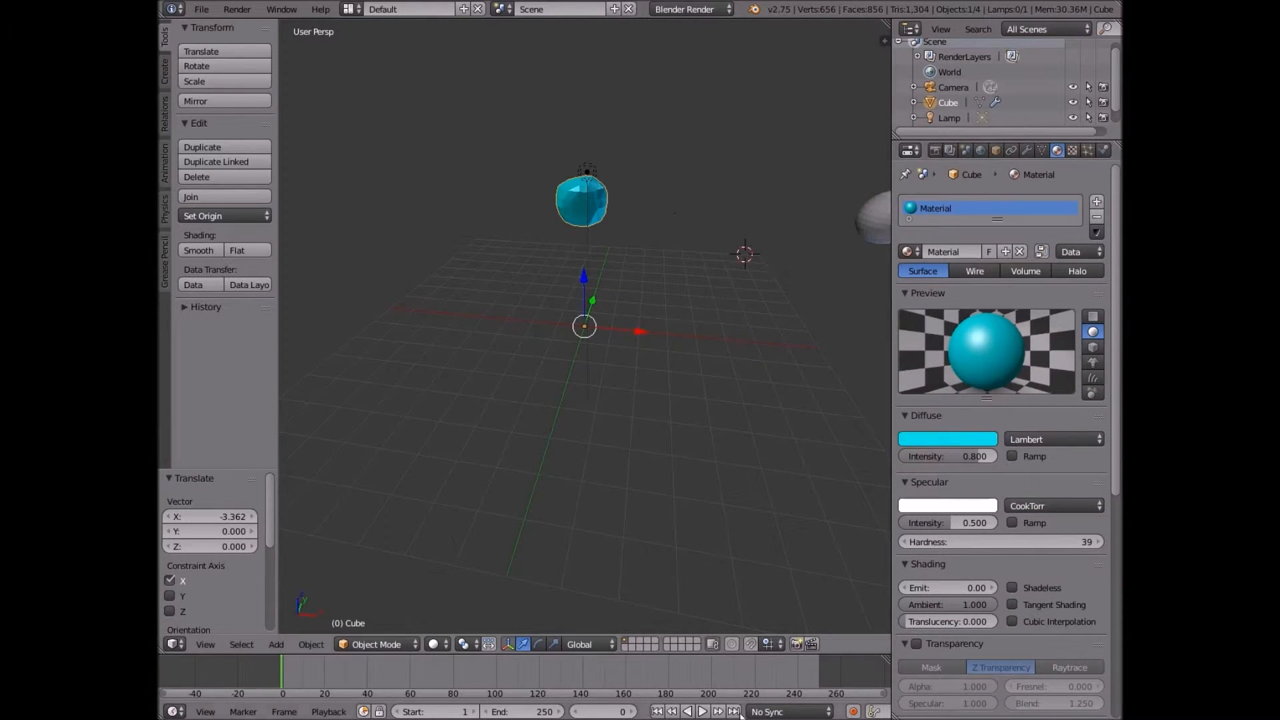
Play the animation of the cyan fluid, stop it and return to frame 0.
click(703, 711)
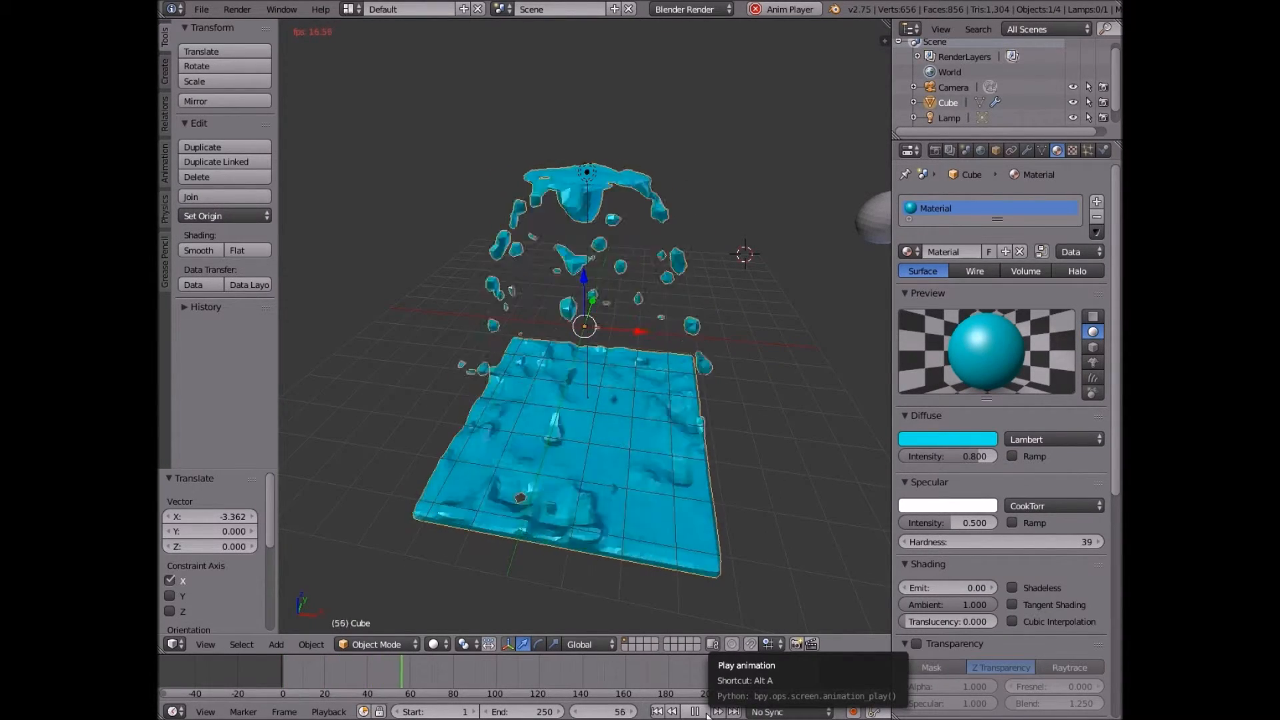
middle_drag(593, 413, 574, 398)
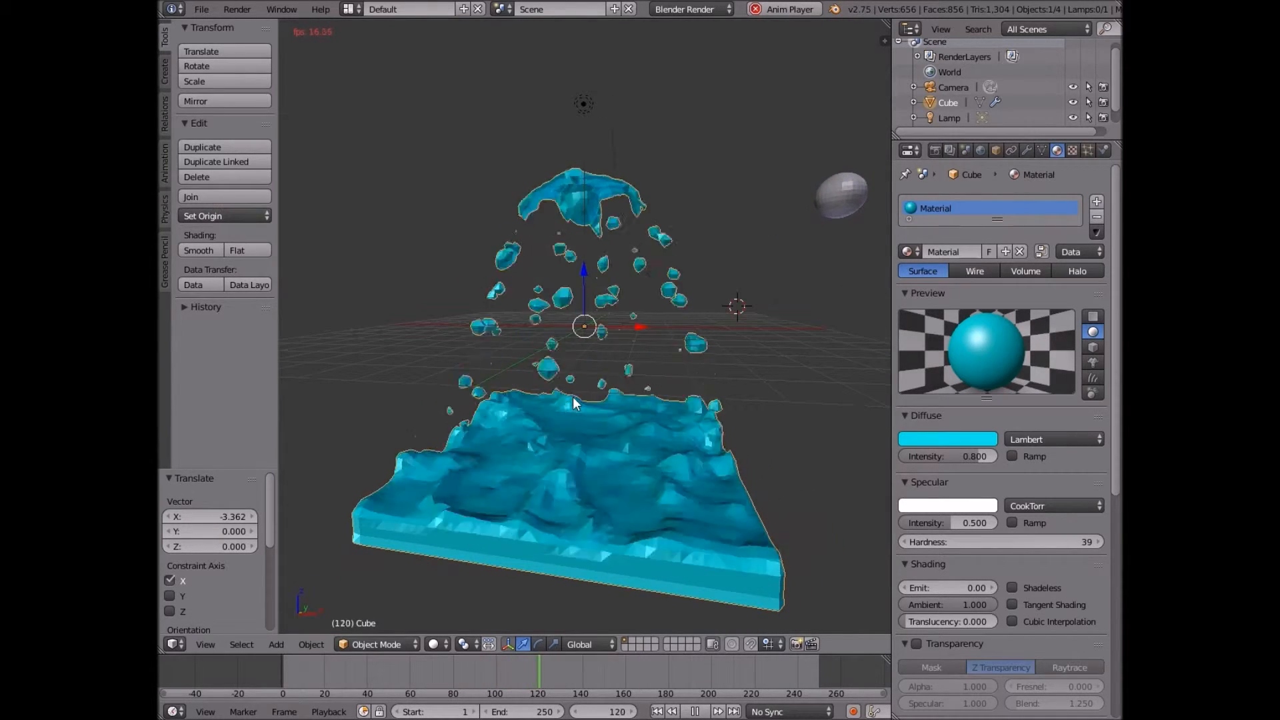
key(alt+a)
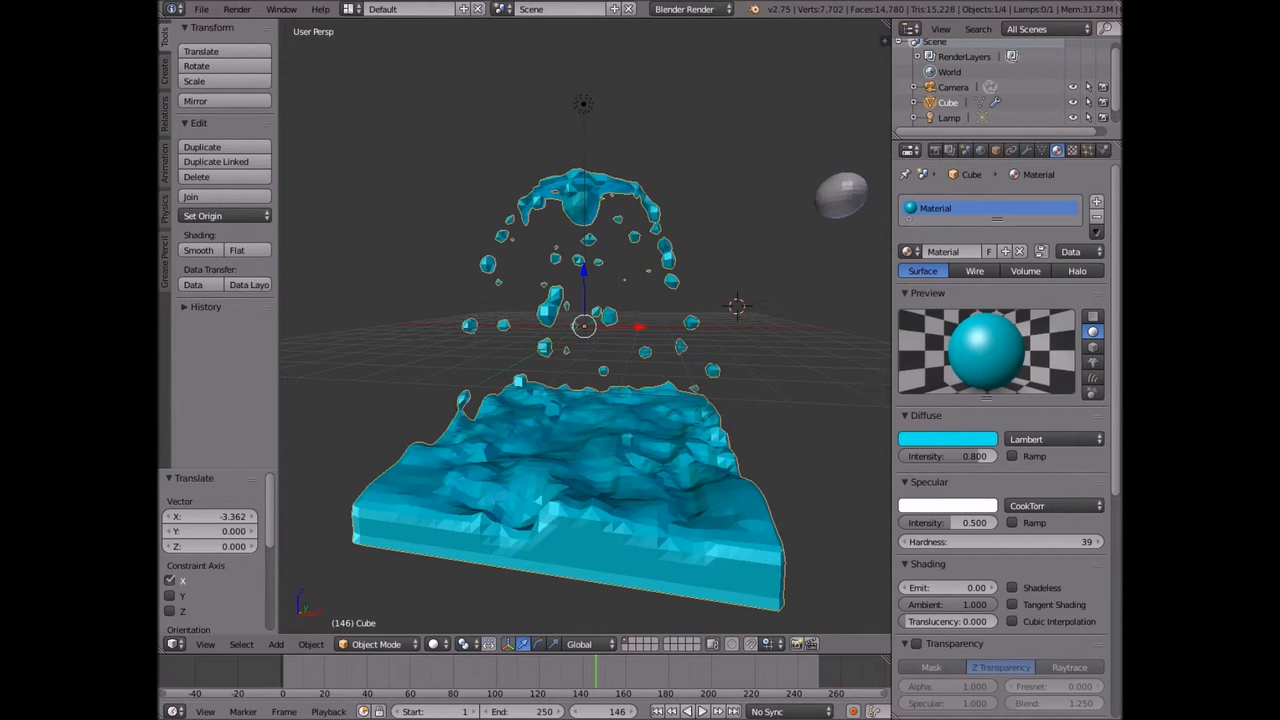
drag(327, 662, 198, 689)
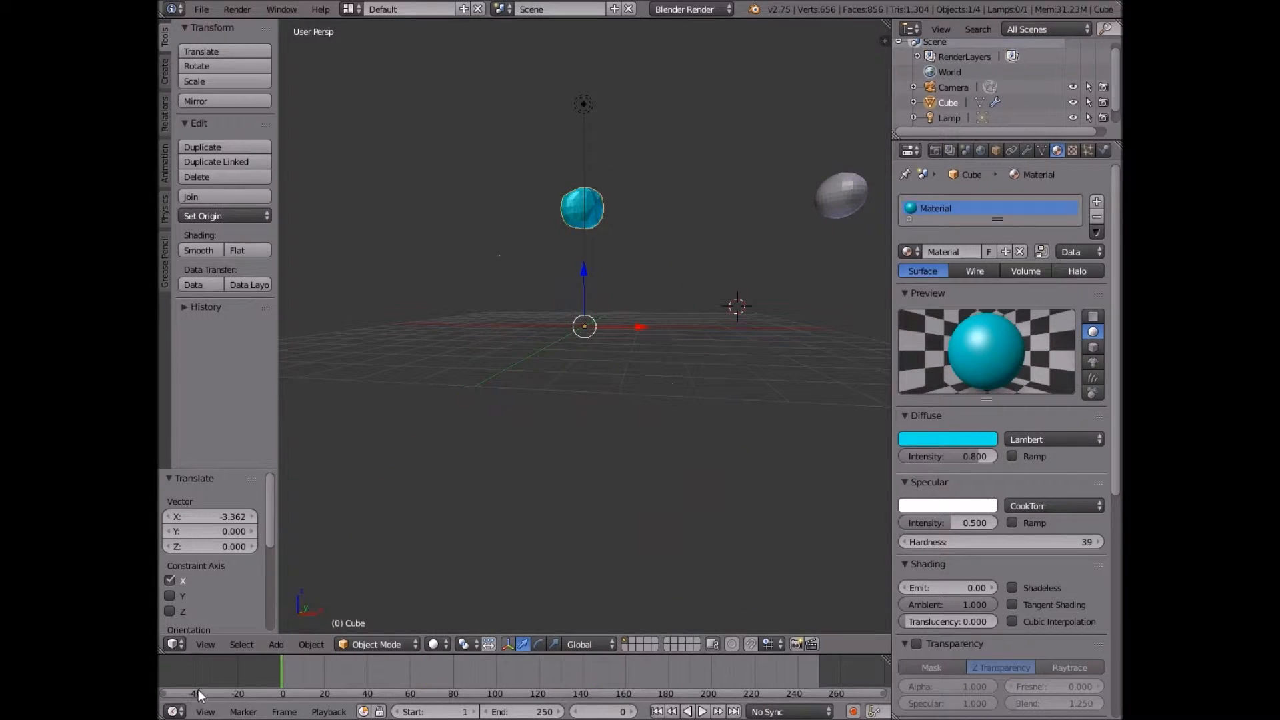
Replay the fluid animation and inspect the falling water from other angles.
middle_drag(414, 397, 701, 309)
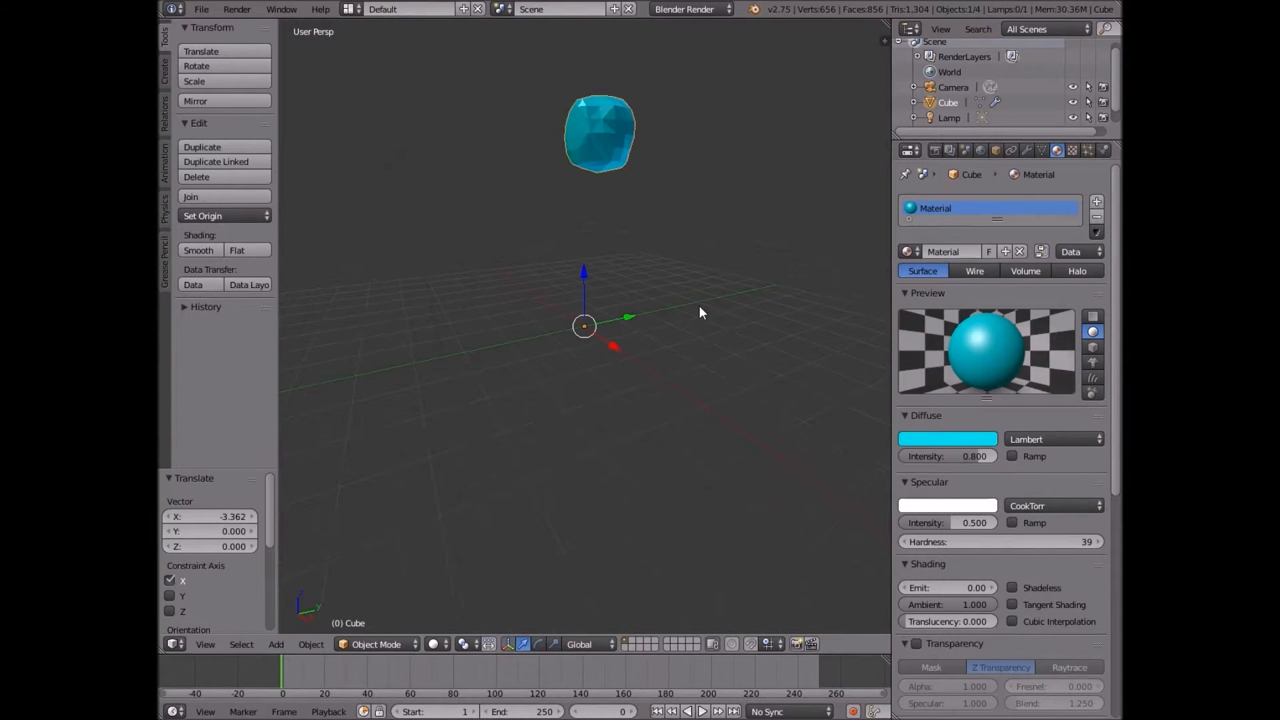
click(703, 712)
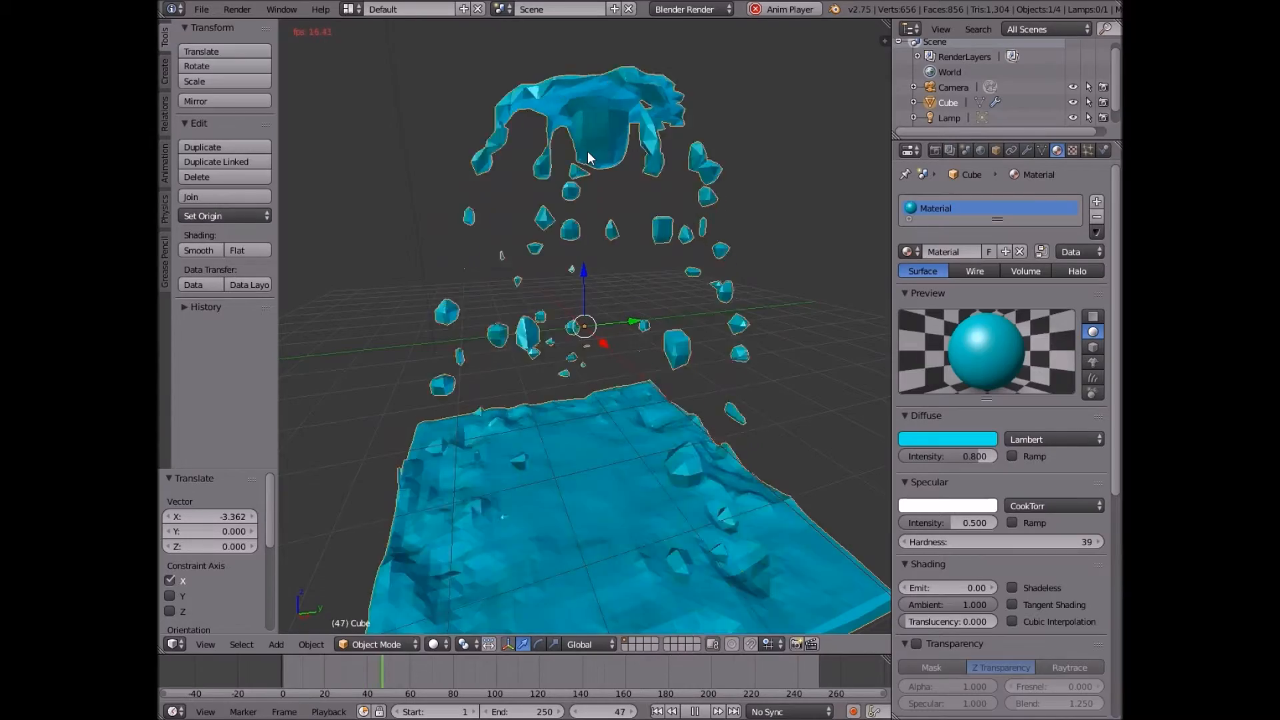
middle_drag(583, 201, 700, 280)
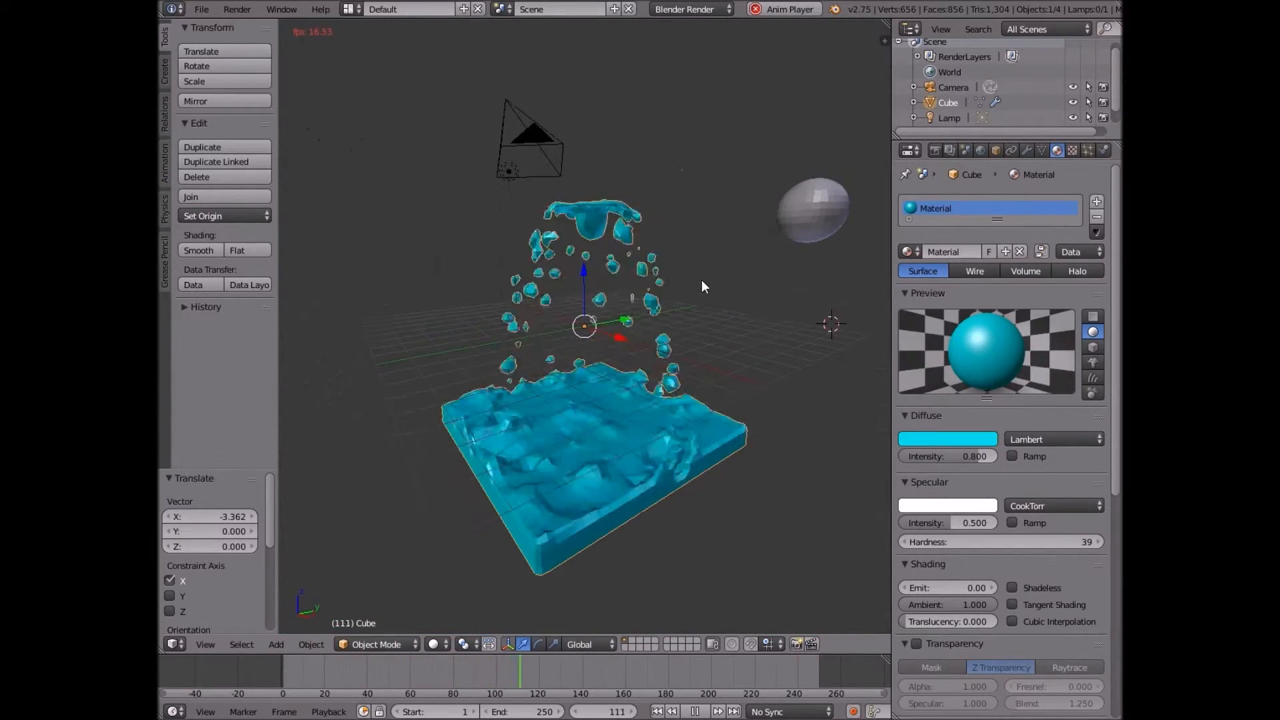
Delete the sphere beside the fluid from the scene.
right_click(842, 225)
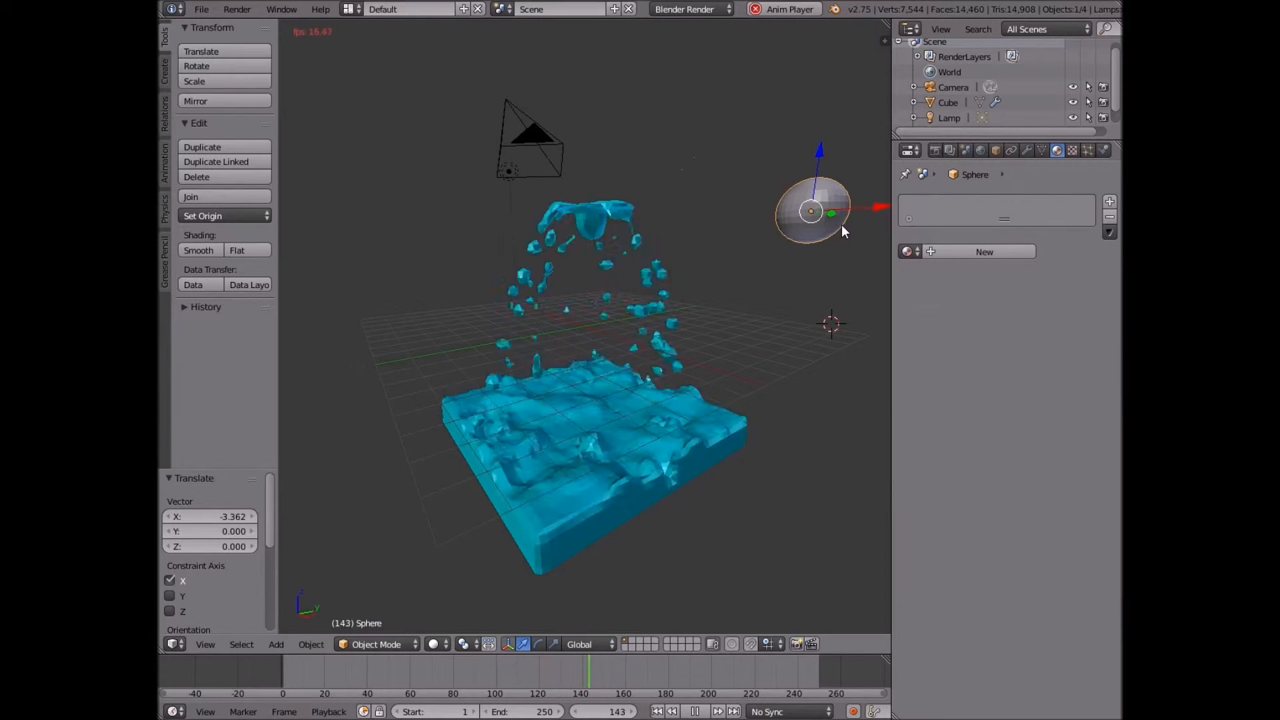
key(x)
click(832, 221)
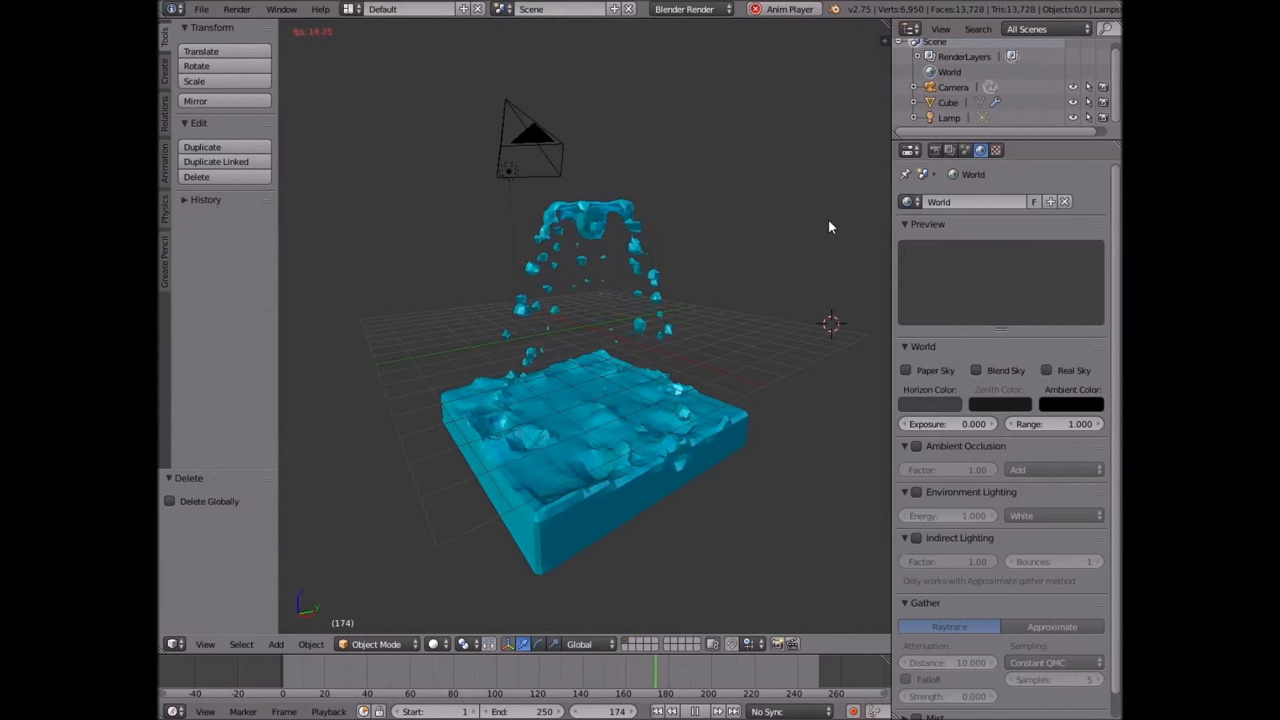
Stop the playback and set the current frame to 84.
middle_drag(727, 222, 589, 402)
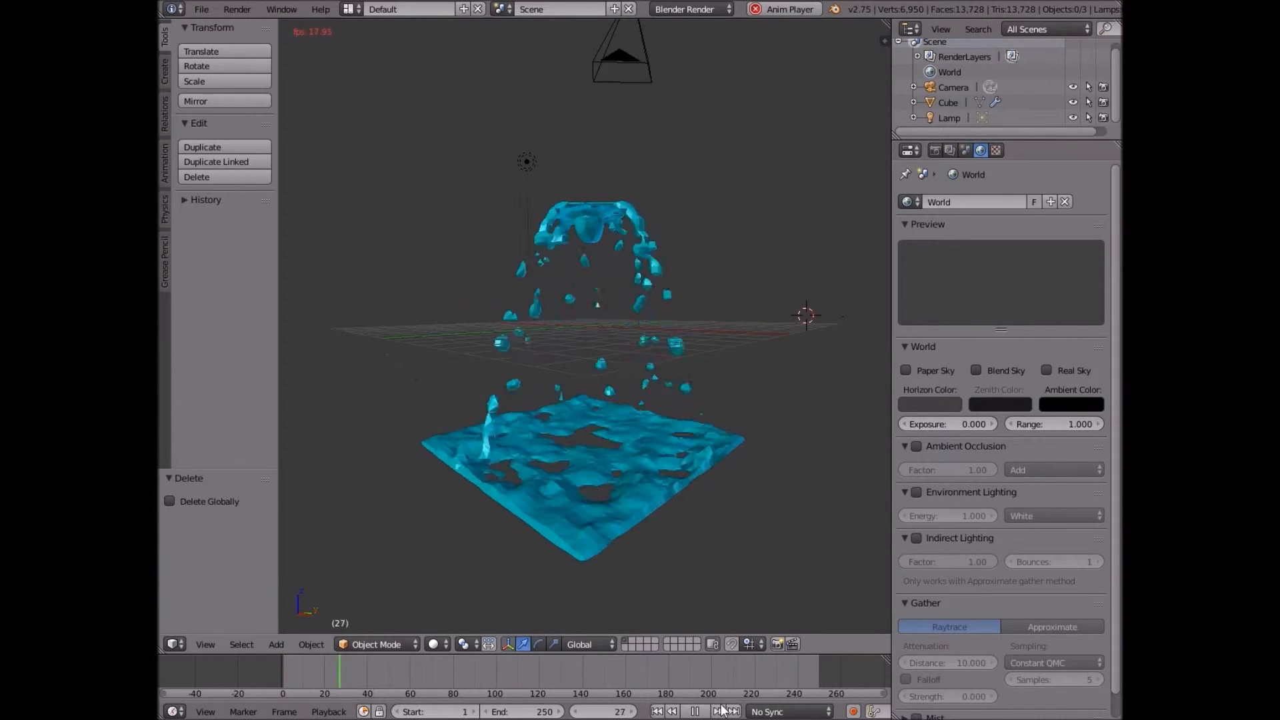
click(694, 712)
drag(370, 679, 473, 473)
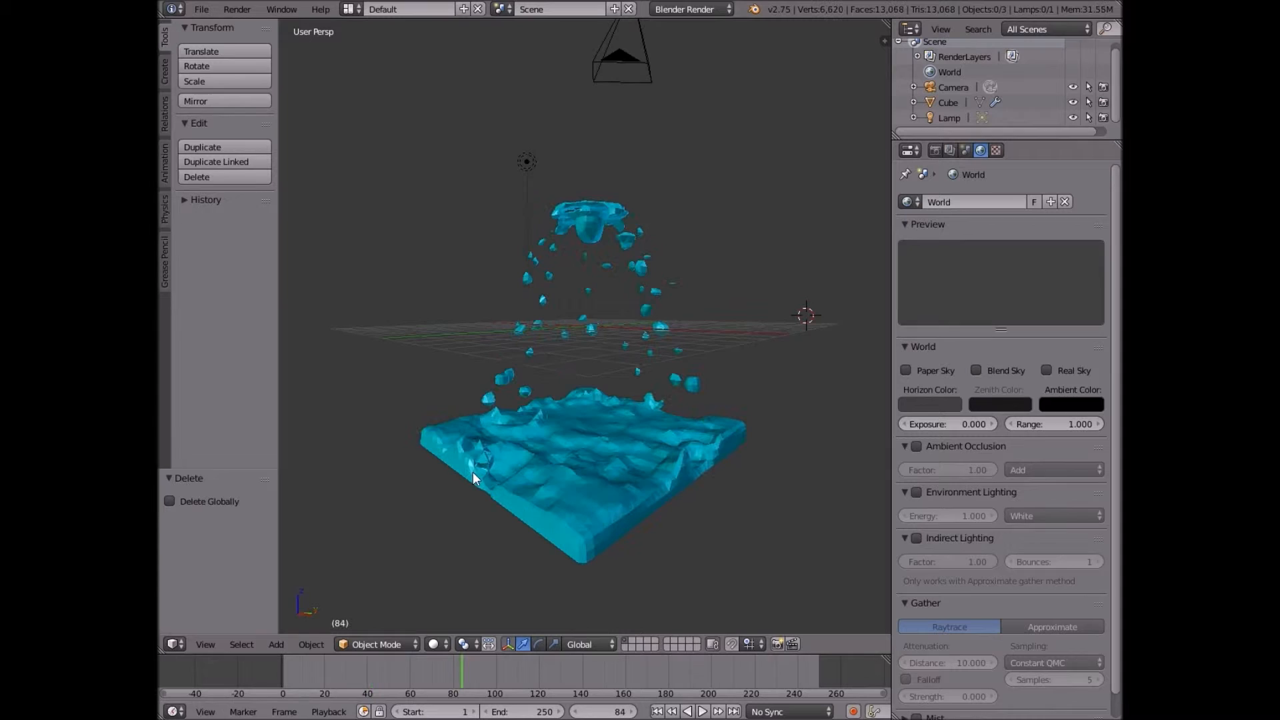
Preview the fluid at the current frame with rendered shading from different angles, and return to solid shading.
key(shift+z)
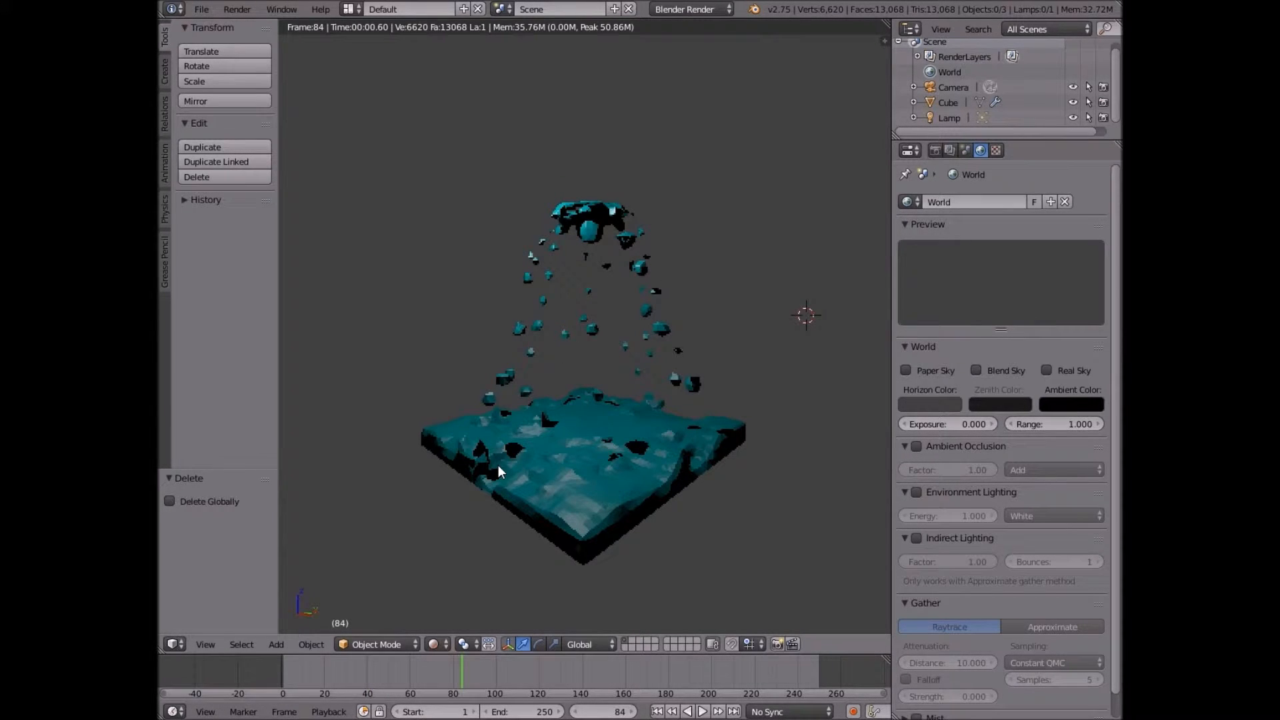
key(shift+z)
mouse_move(589, 449)
middle_down()
mouse_move(353, 473)
mouse_move(714, 413)
middle_up()
key(shift+z)
key(shift+z)
key(shift+z)
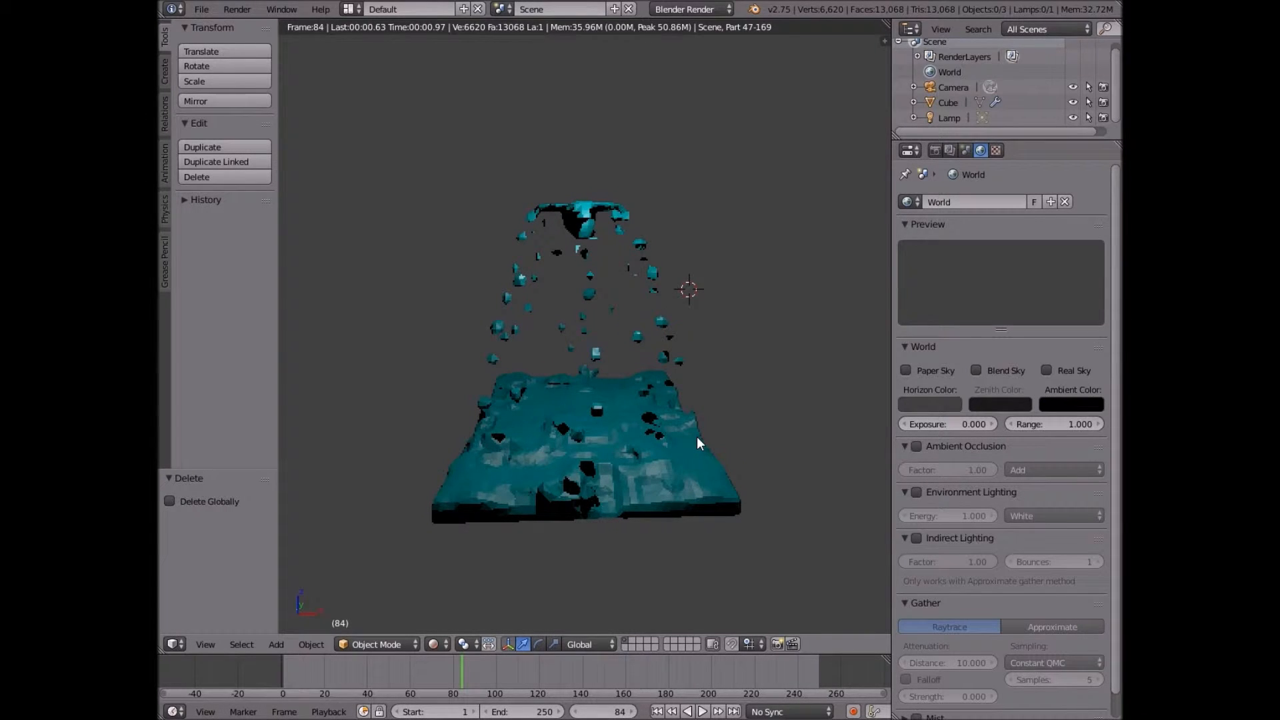
key(shift+z)
Select the lamp and raise it about 2.23 units along the Z axis.
mouse_move(723, 339)
middle_down()
mouse_move(758, 333)
mouse_move(630, 259)
middle_up()
scroll(630, 259, down, 3)
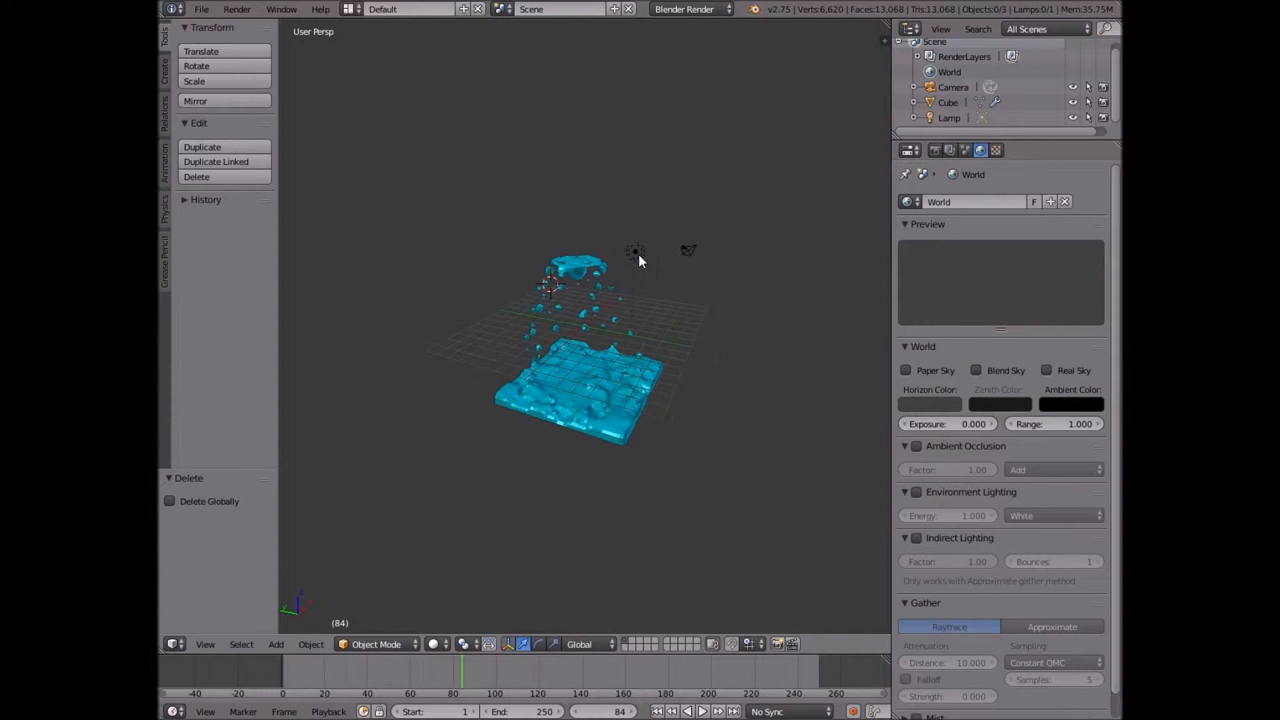
right_click(638, 252)
key(s)
right_click(671, 254)
middle_drag(671, 254, 550, 242)
drag(616, 201, 618, 165)
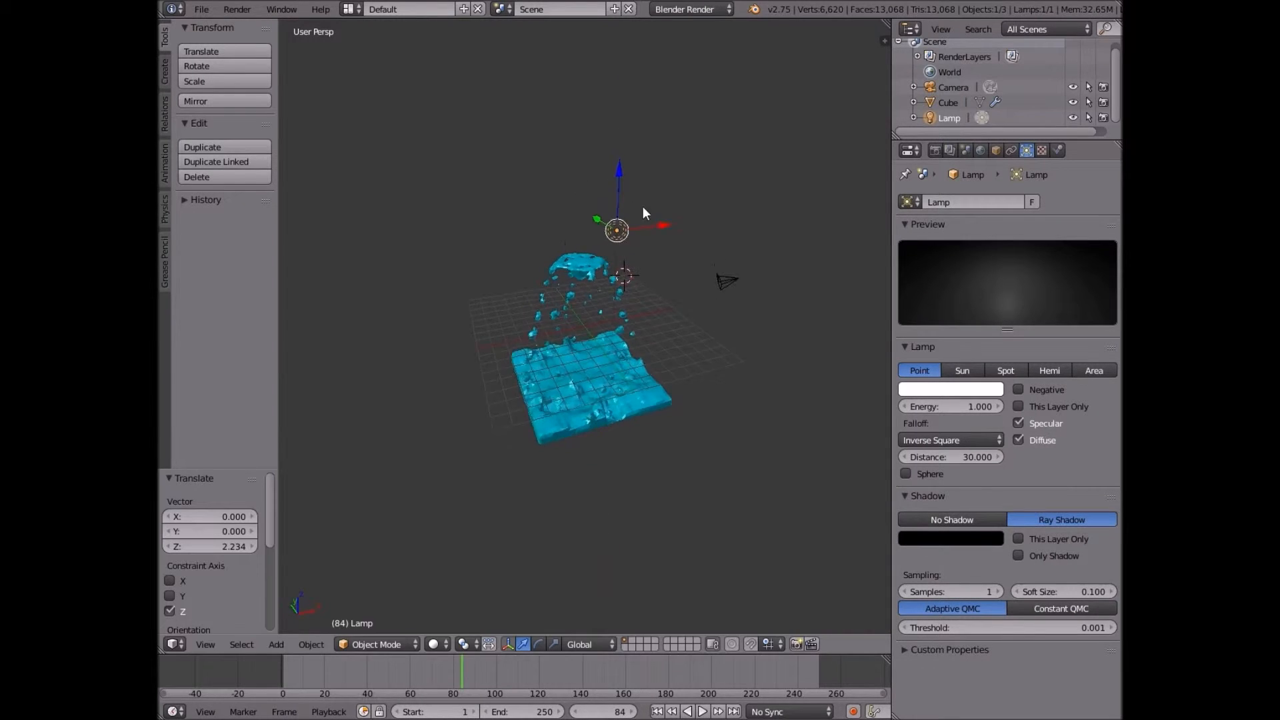
Move the lamp about -6.98 units along the Y axis and change its type to Sun.
middle_drag(643, 206, 692, 202)
drag(586, 220, 698, 222)
middle_drag(675, 223, 477, 126)
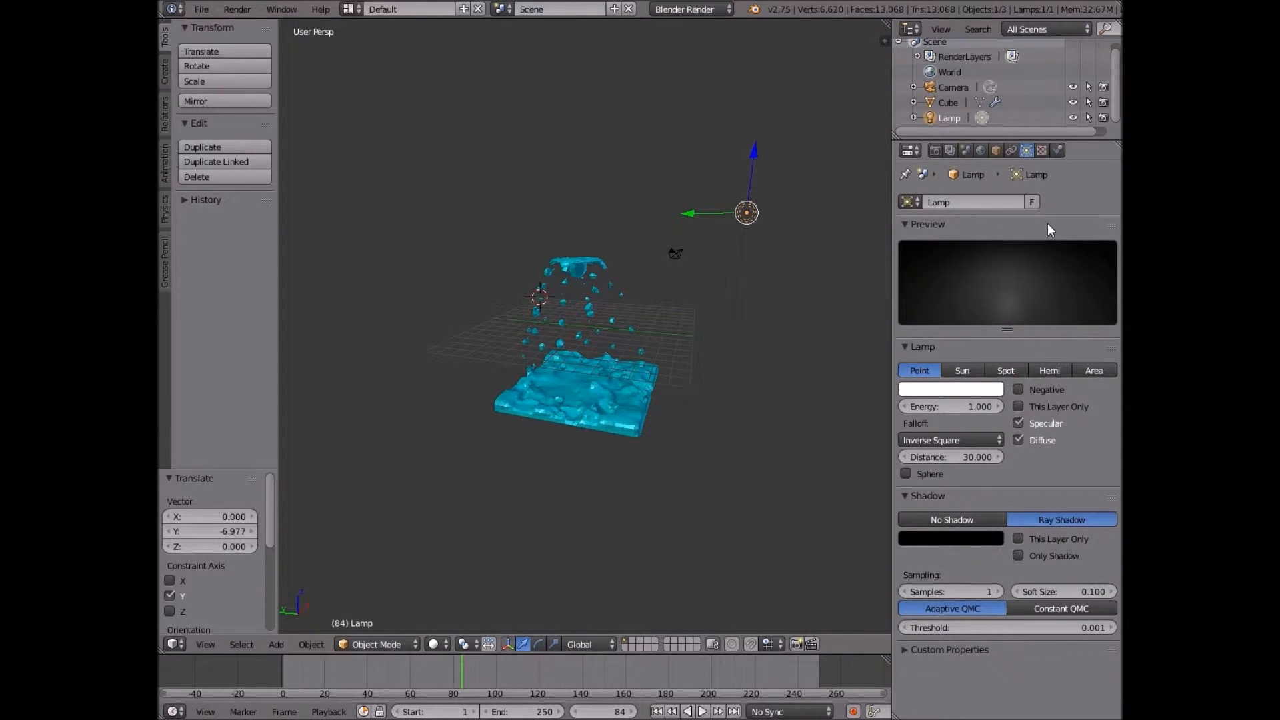
click(963, 371)
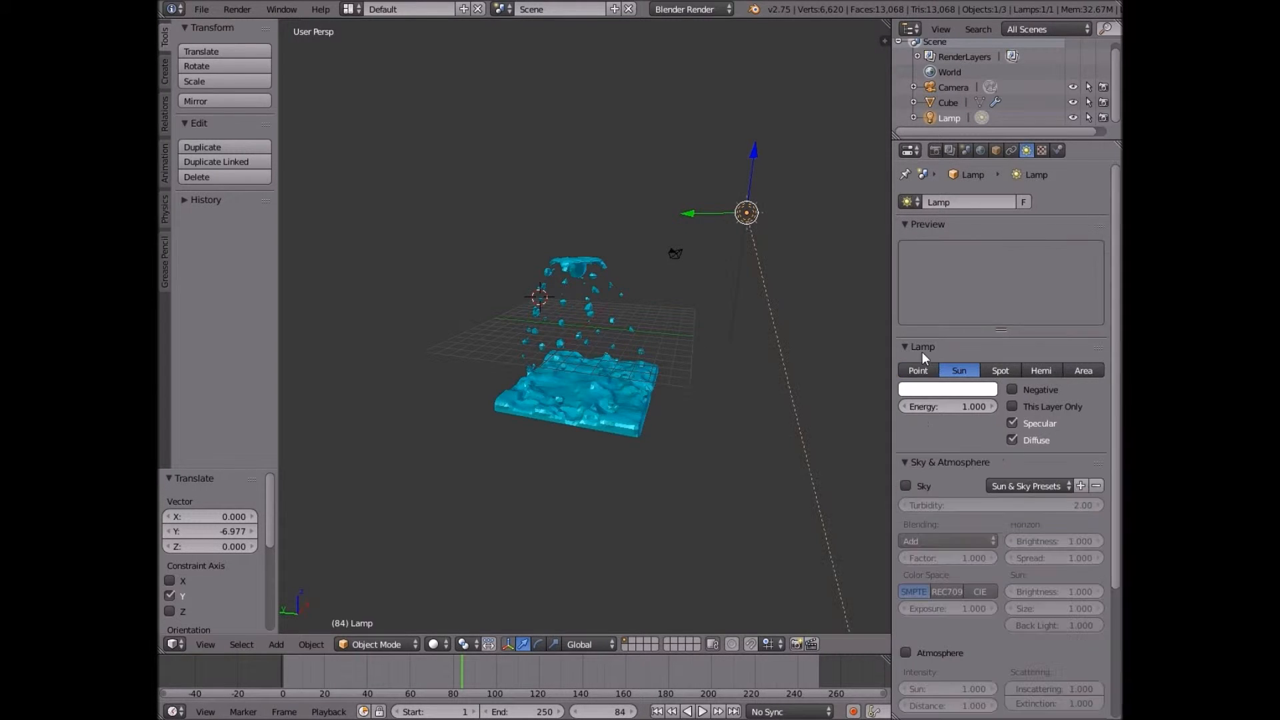
Rotate the Sun lamp about -112° around the Z axis and check the fluid briefly in rendered shading.
middle_drag(884, 324, 660, 204)
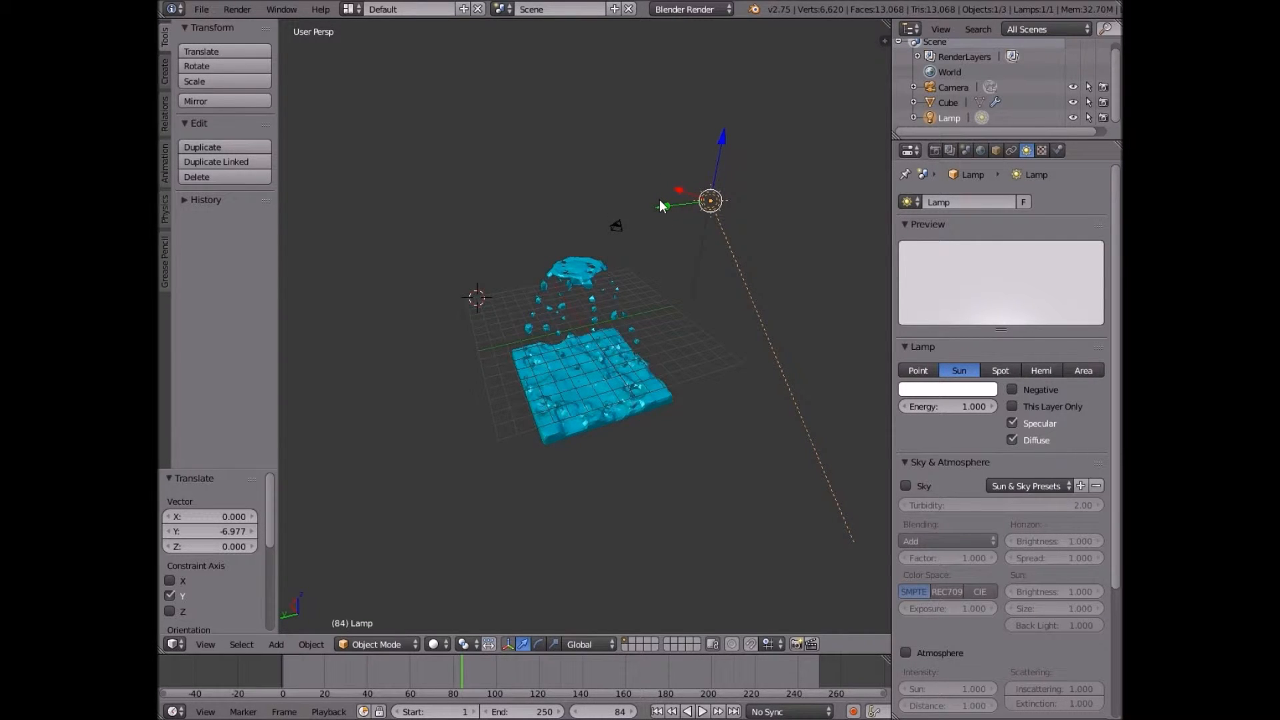
key(r)
key(z)
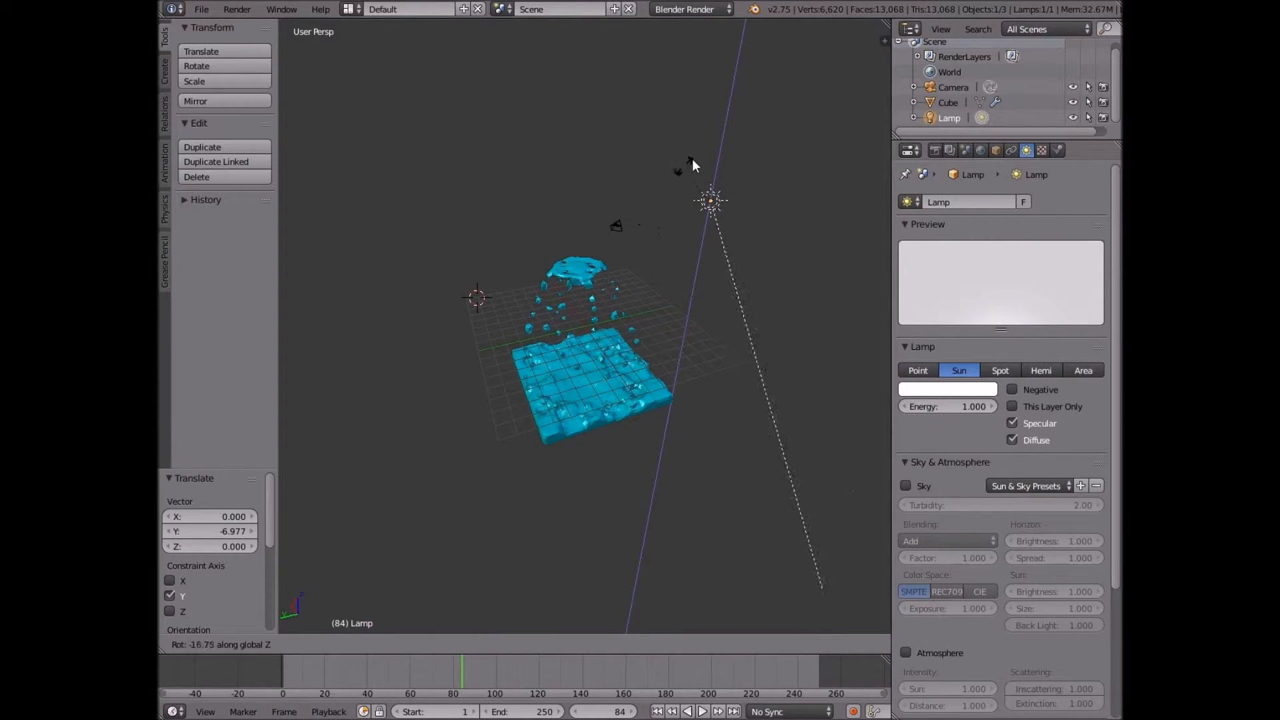
click(766, 150)
mouse_move(766, 149)
middle_down()
mouse_move(529, 119)
mouse_move(553, 138)
middle_up()
scroll(554, 137, up, 3)
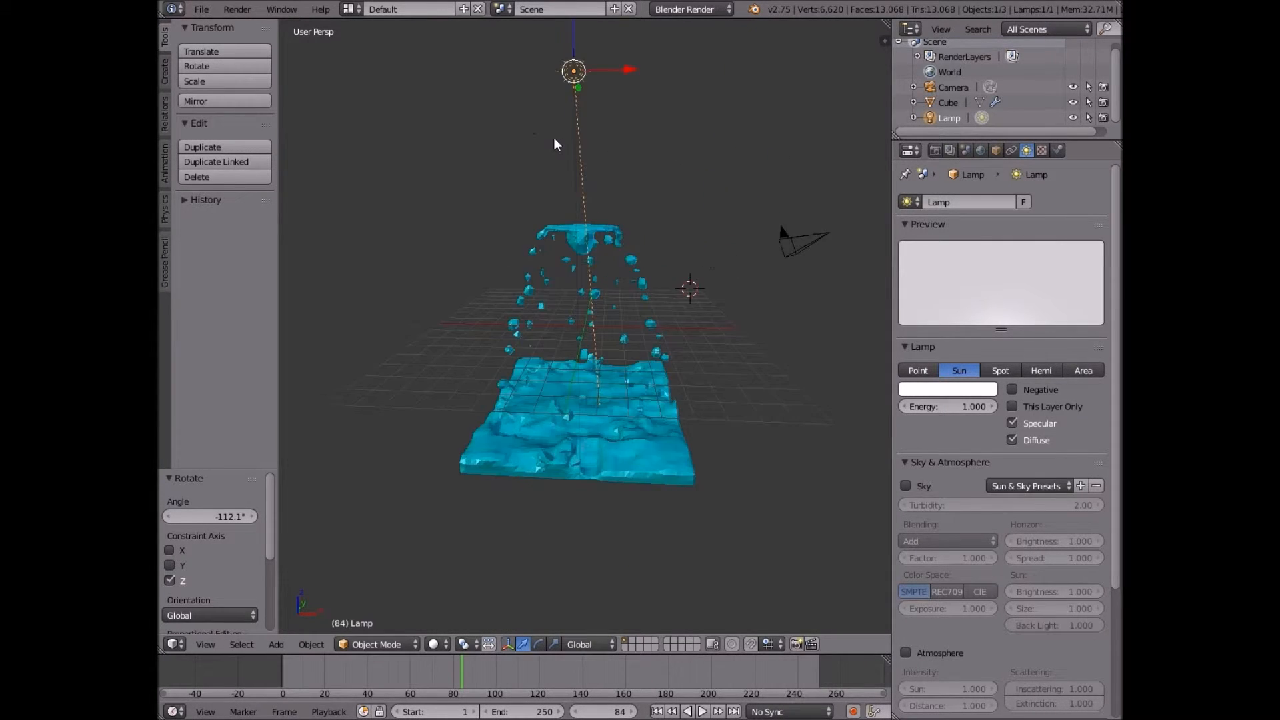
key(shift+z)
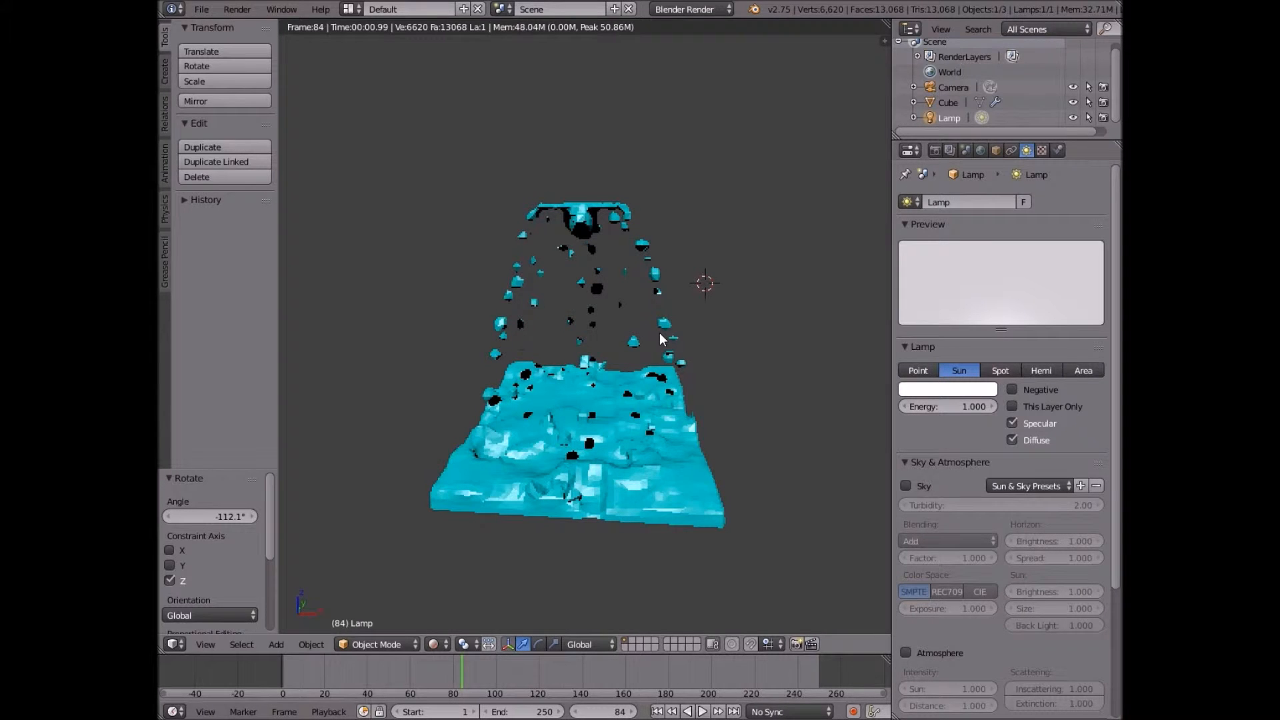
key(shift+z)
Raise the Sun lamp about 4.07 units along the Z axis and check the fluid in rendered shading.
mouse_move(702, 315)
middle_down()
mouse_move(794, 322)
mouse_move(752, 294)
middle_up()
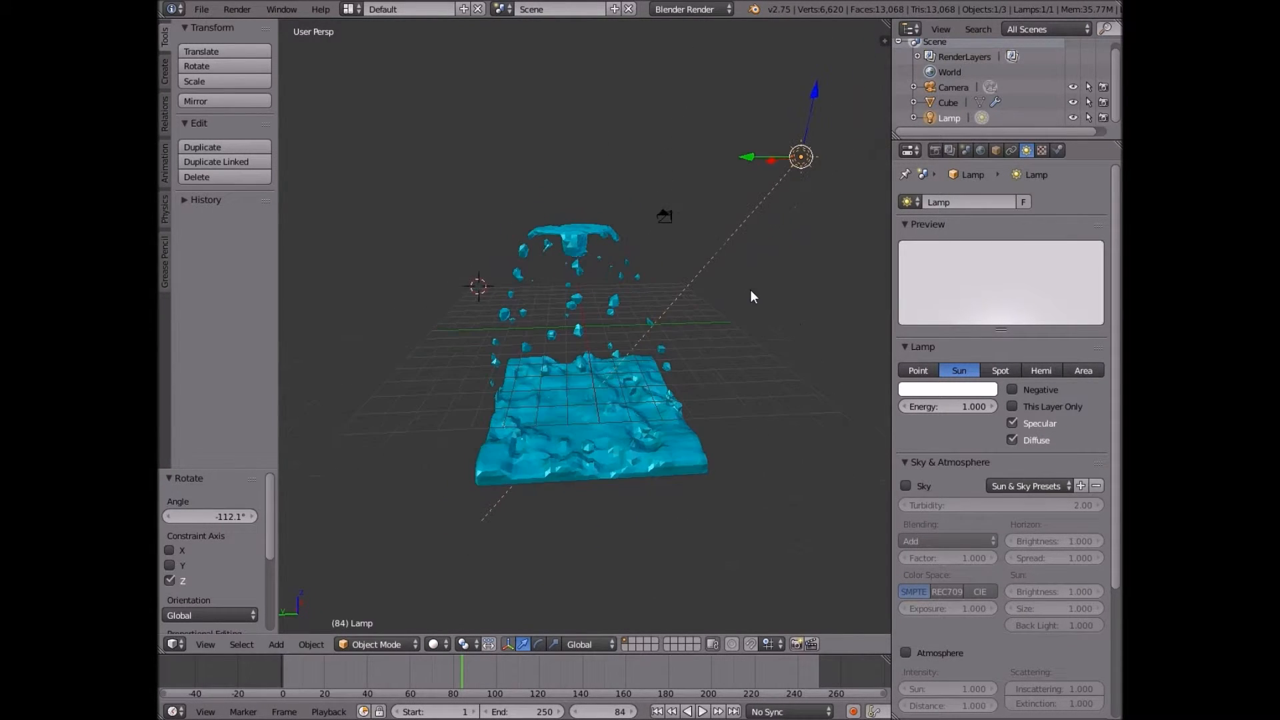
scroll(752, 294, down, 3)
key(g)
key(z)
click(747, 95)
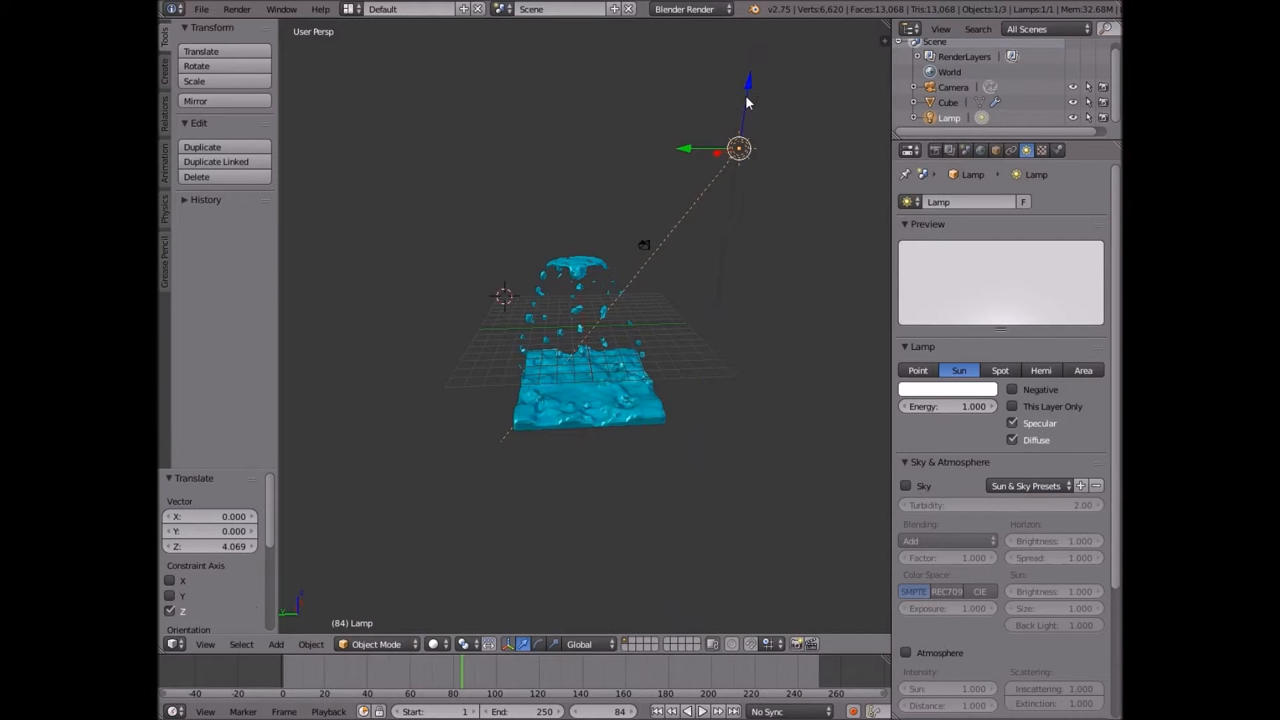
key(shift+z)
key(shift+z)
middle_drag(666, 192, 663, 193)
scroll(663, 193, up, 1)
scroll(535, 360, up, 2)
key(shift+z)
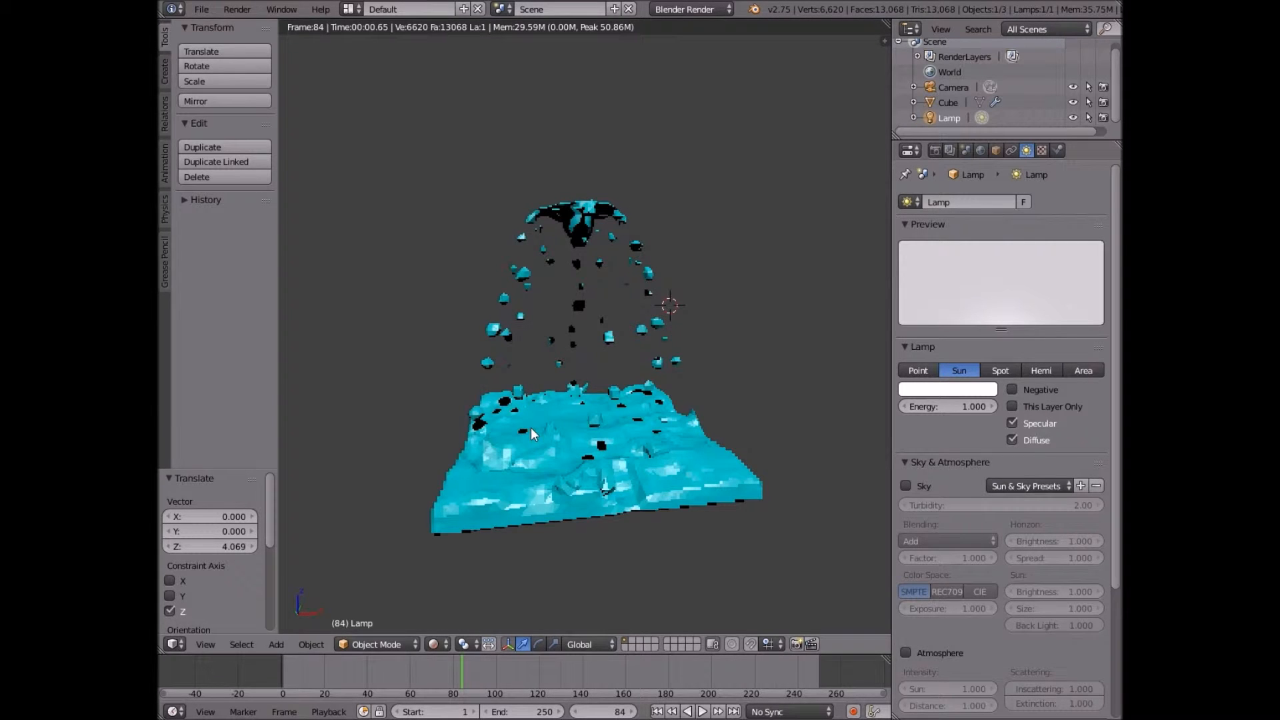
key(shift+z)
Preview later frames of the simulation in rendered shading, ending at frame 238.
click(515, 671)
drag(685, 680, 822, 662)
key(Left)
key(shift+z)
click(824, 685)
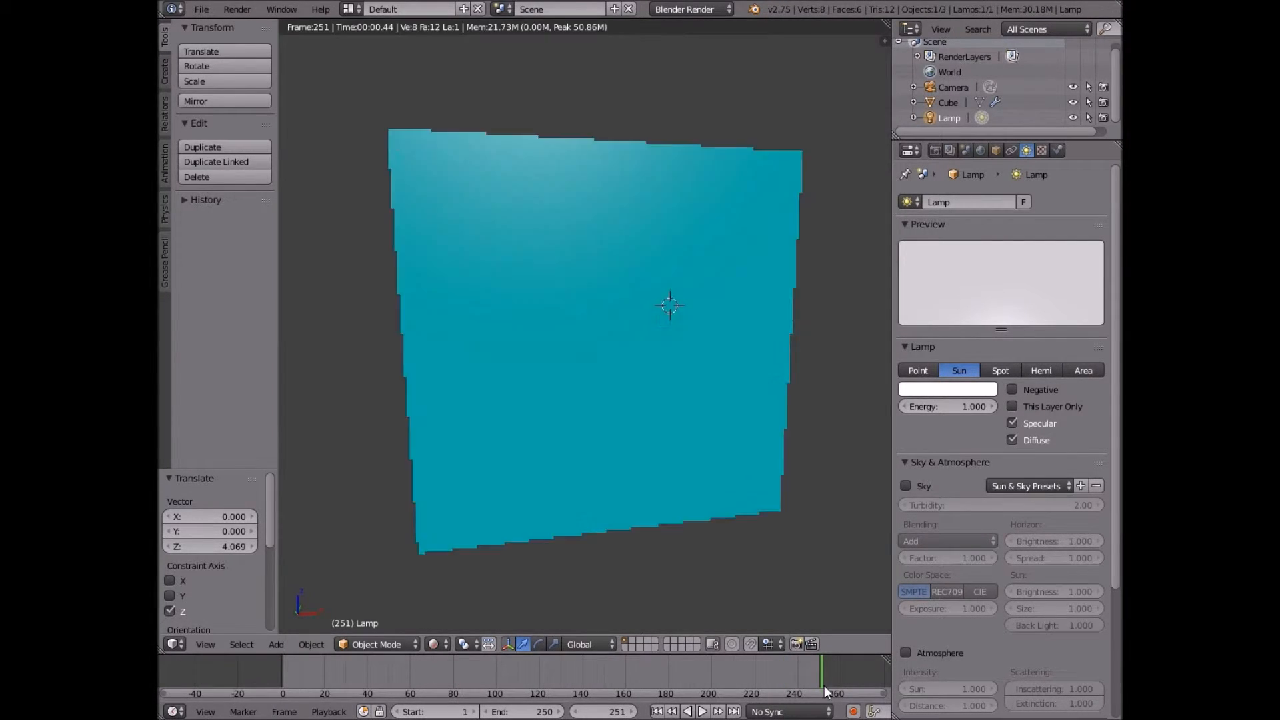
click(813, 679)
click(794, 681)
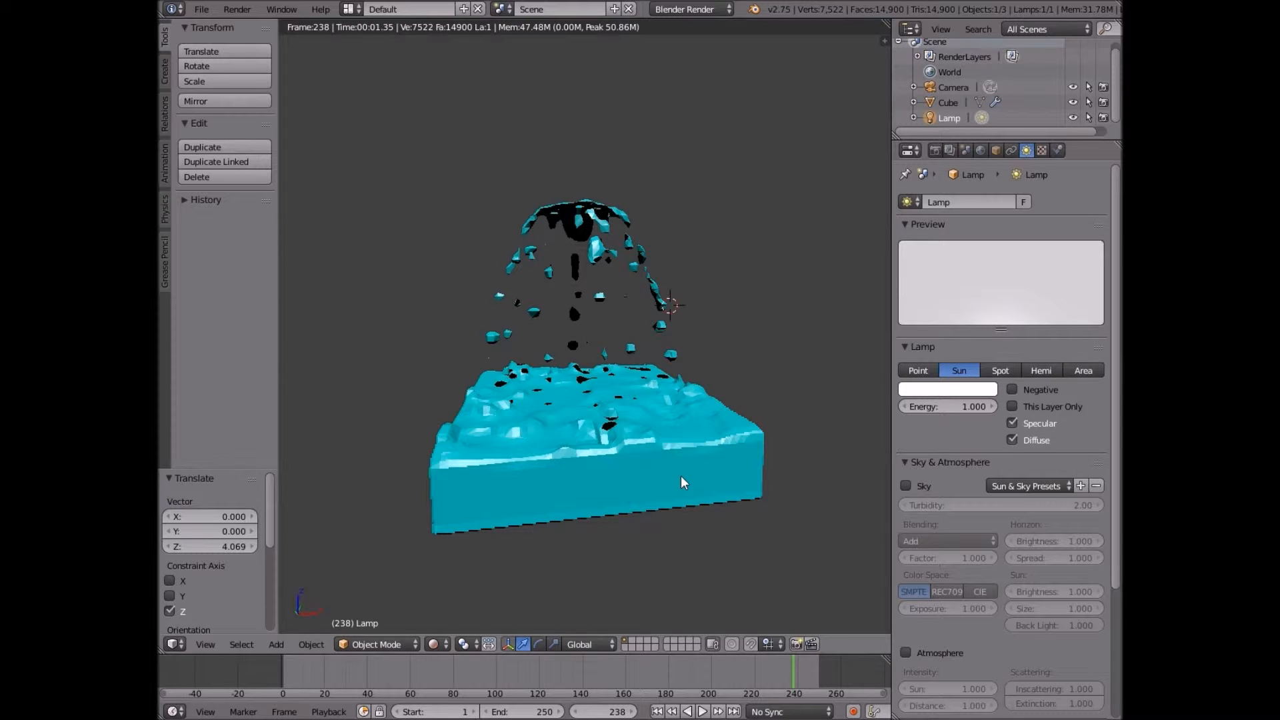
Duplicate the Sun lamp, move the copy about 17.63 units along Y and rotate it about 170.6° around Z.
key(shift+z)
mouse_move(681, 475)
middle_down()
mouse_move(686, 279)
mouse_move(686, 289)
middle_up()
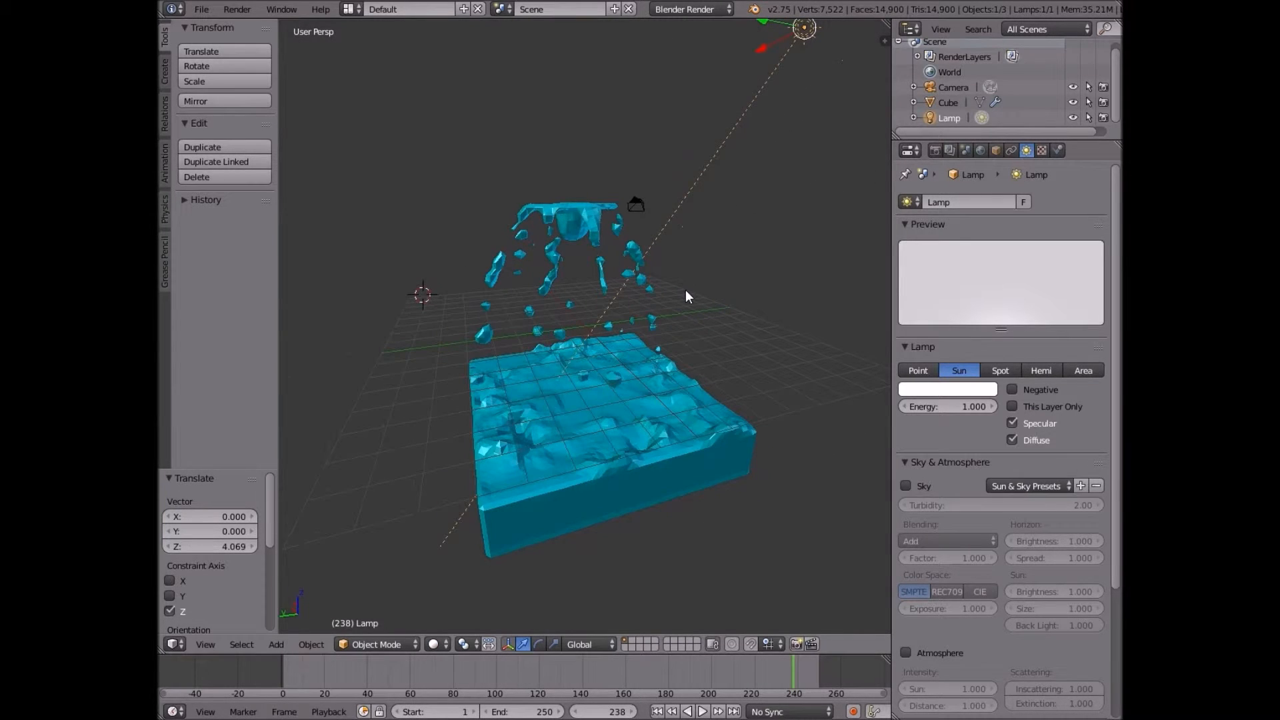
scroll(671, 206, down, 3)
key(shift+d)
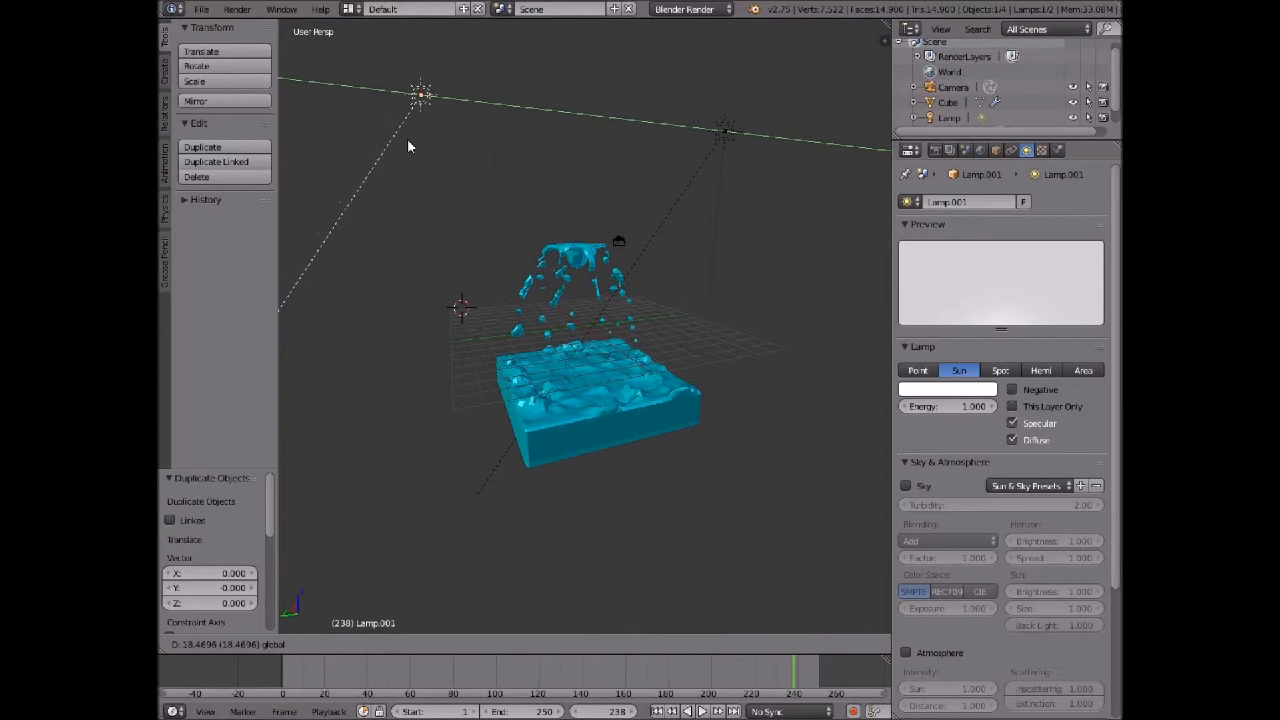
click(406, 140)
key(r)
key(z)
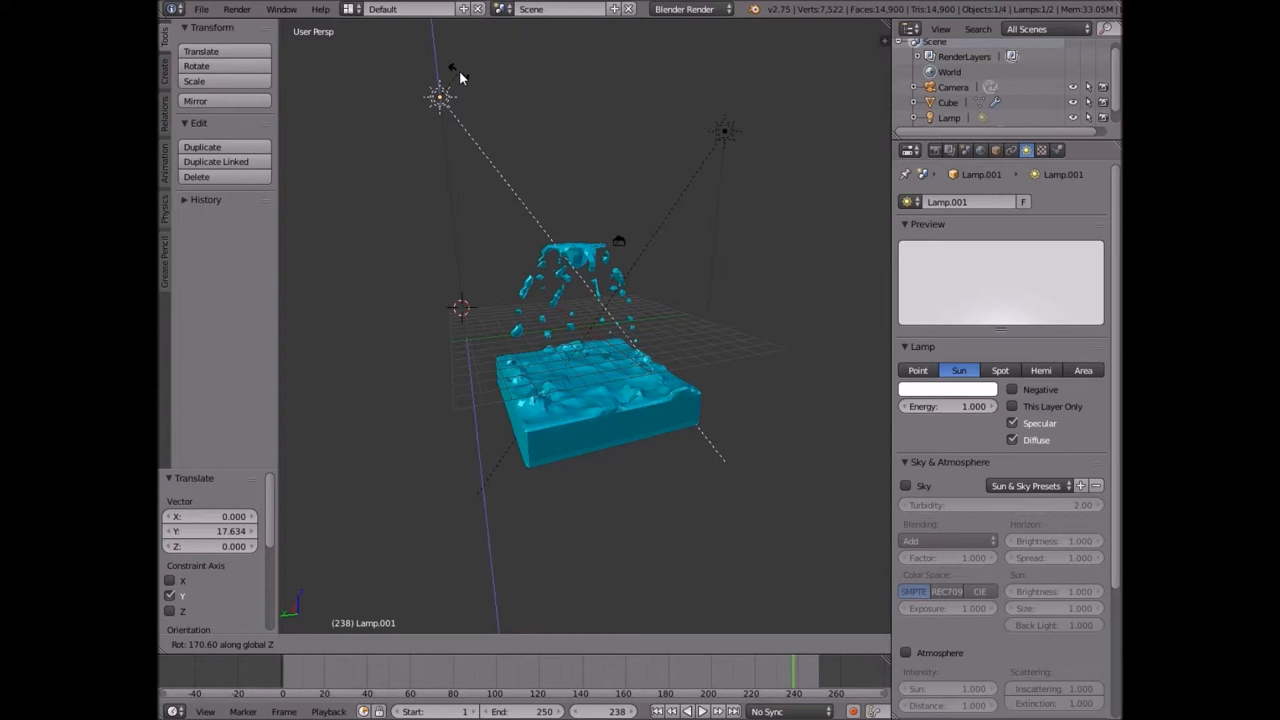
click(460, 72)
Preview the fluid lit by both lamps in rendered shading at frames 238 and 81.
key(shift+z)
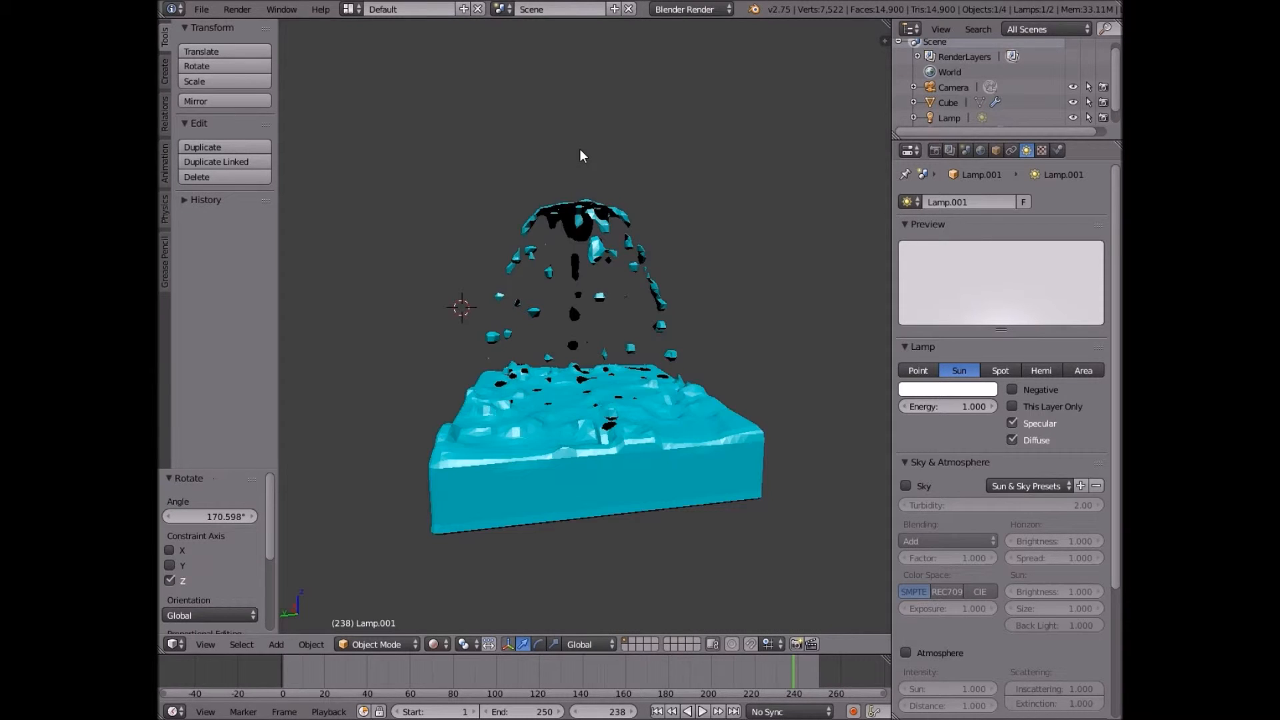
key(shift+z)
middle_drag(801, 331, 600, 315)
scroll(600, 314, up, 2)
key(shift+z)
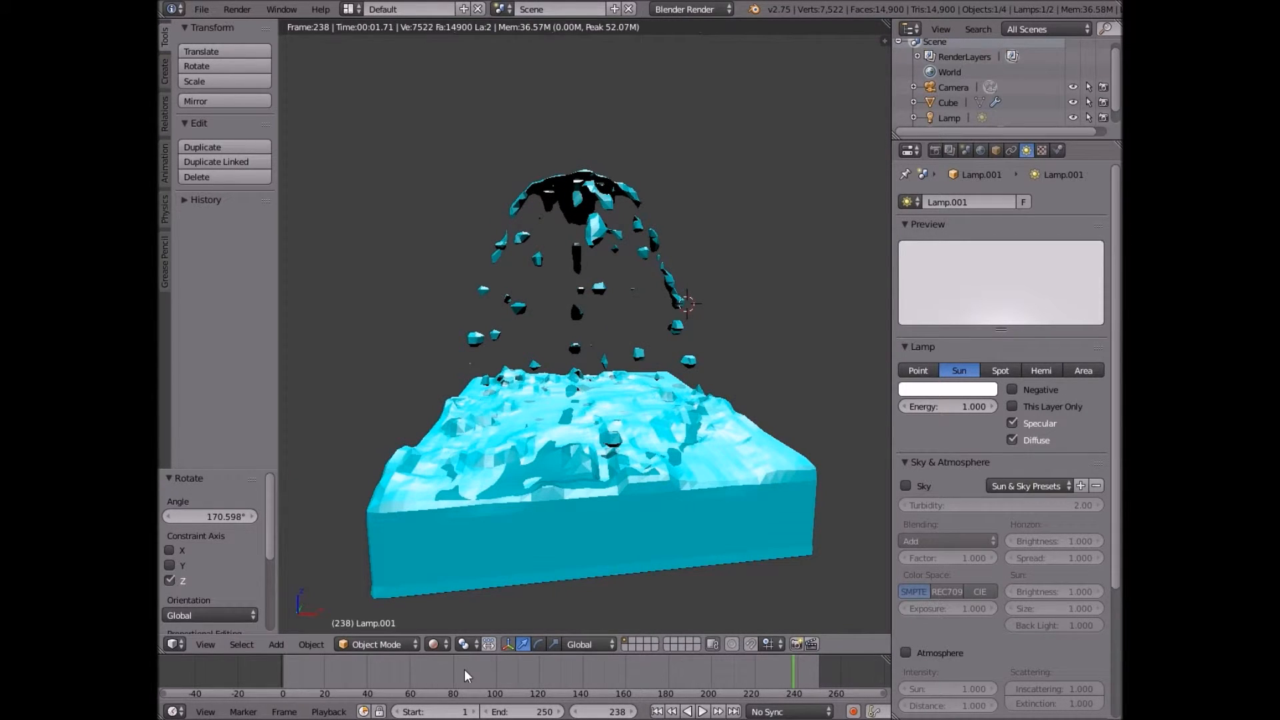
click(457, 685)
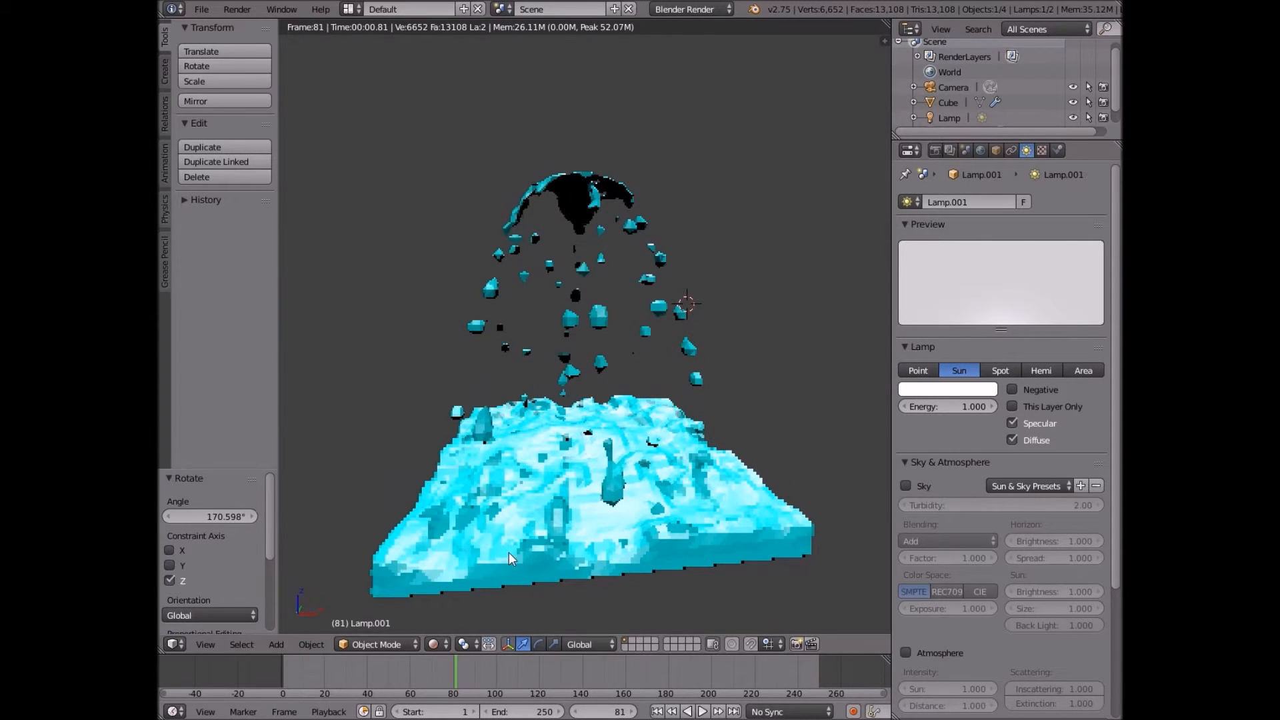
middle_drag(610, 468, 568, 279)
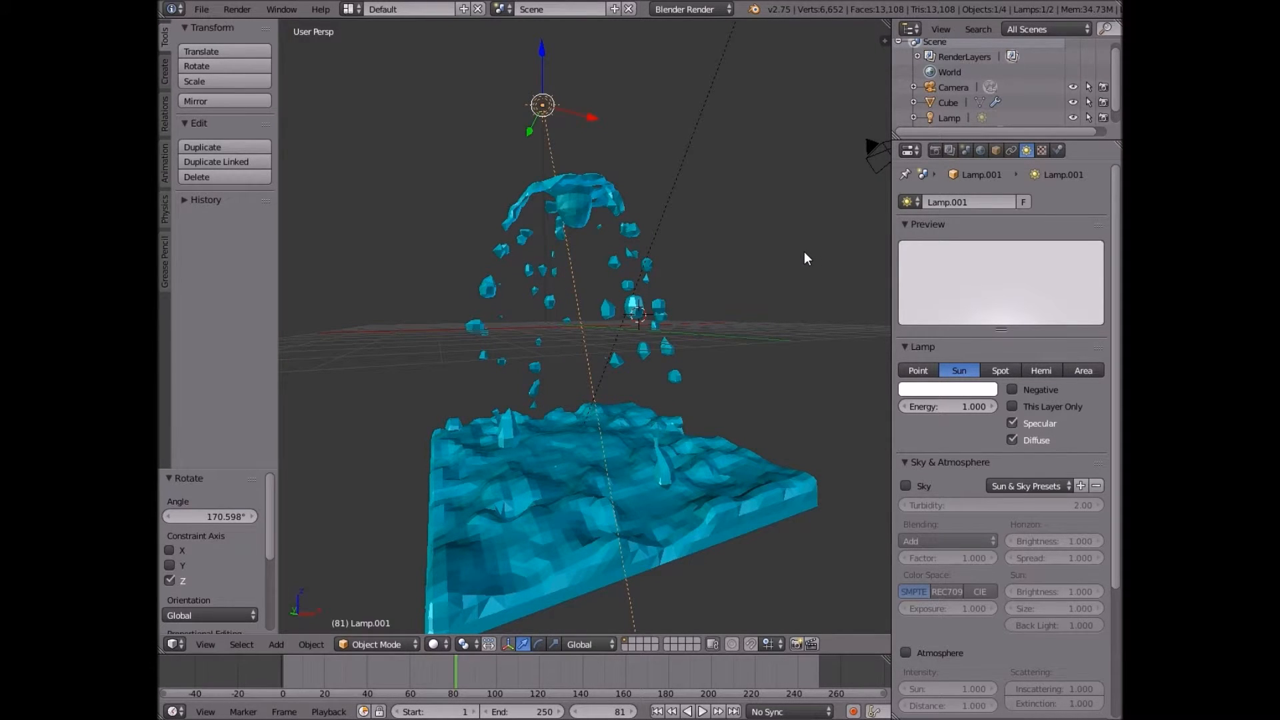
Deselect everything, switch to the camera view and lock the camera to the view.
key(a)
click(205, 645)
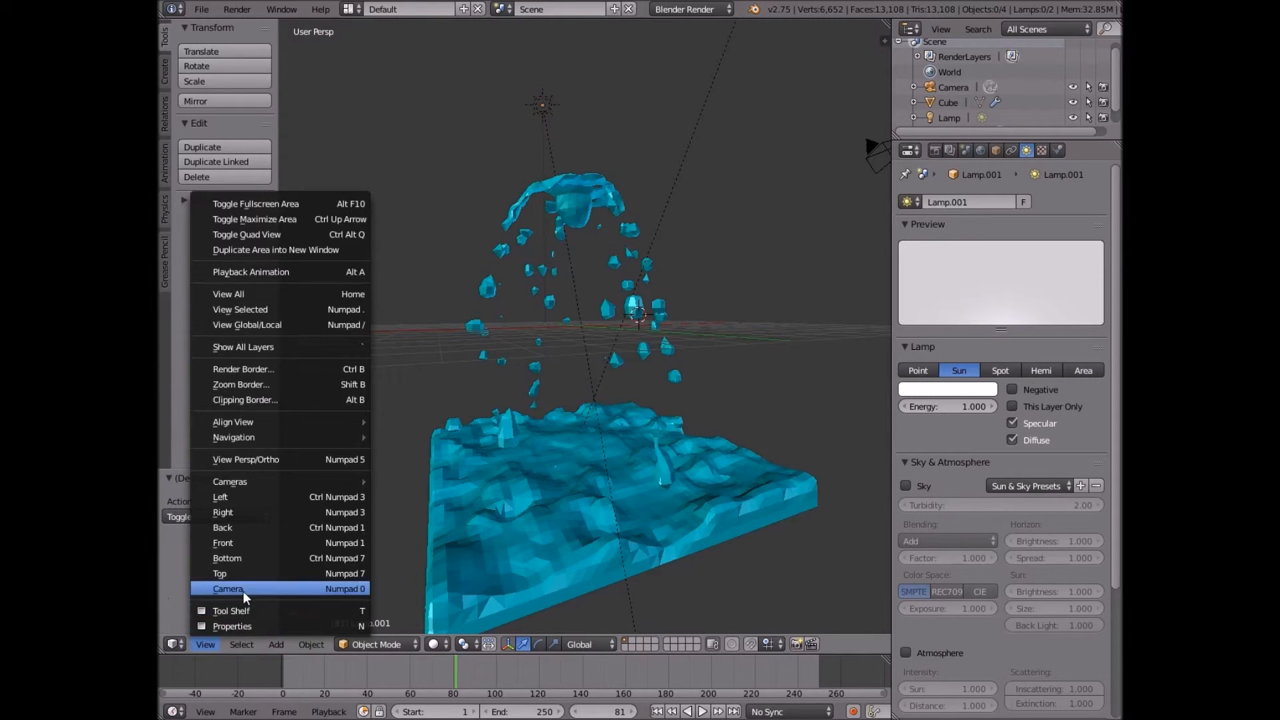
click(242, 591)
scroll(562, 429, up, 5)
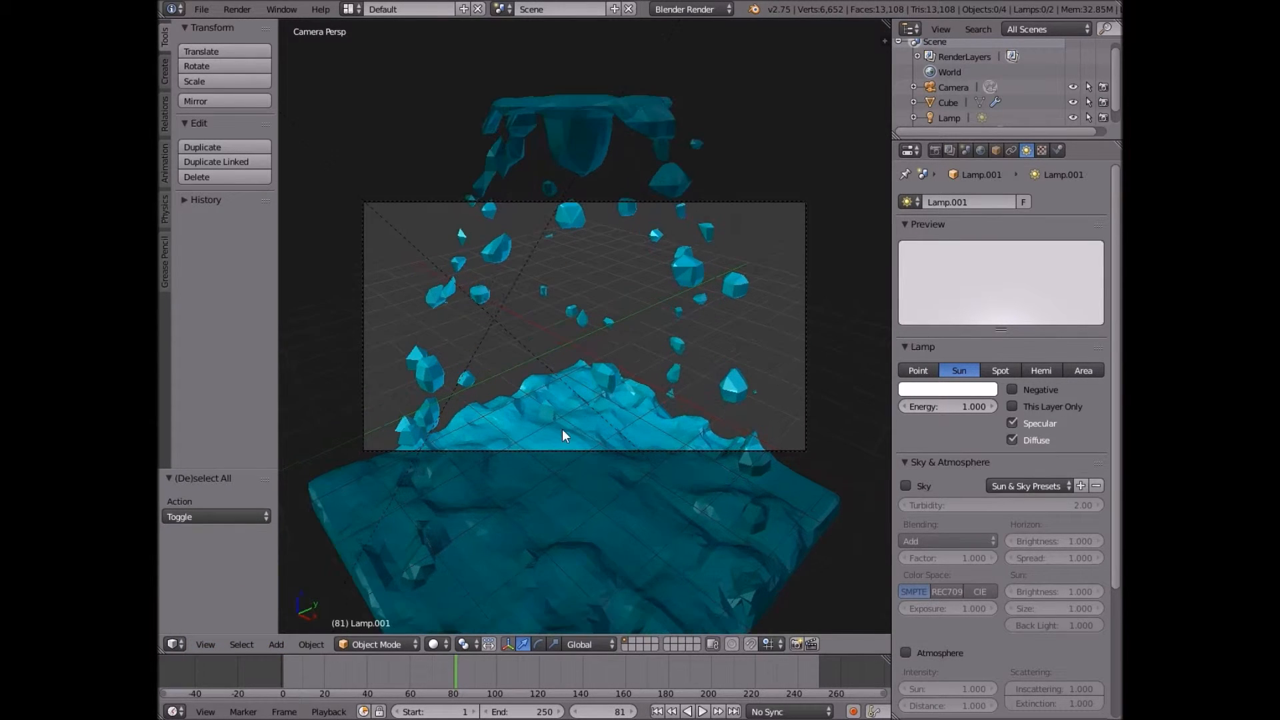
key(n)
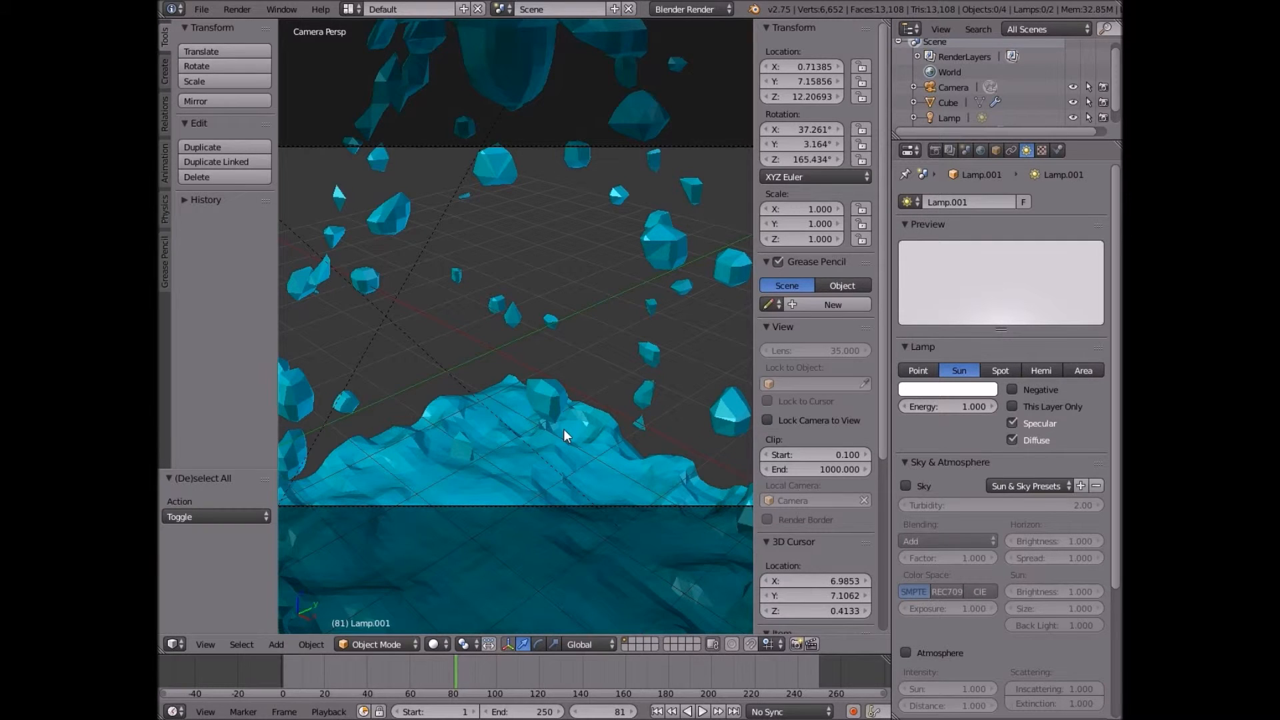
key(n)
scroll(424, 435, up, 1)
key(n)
click(767, 419)
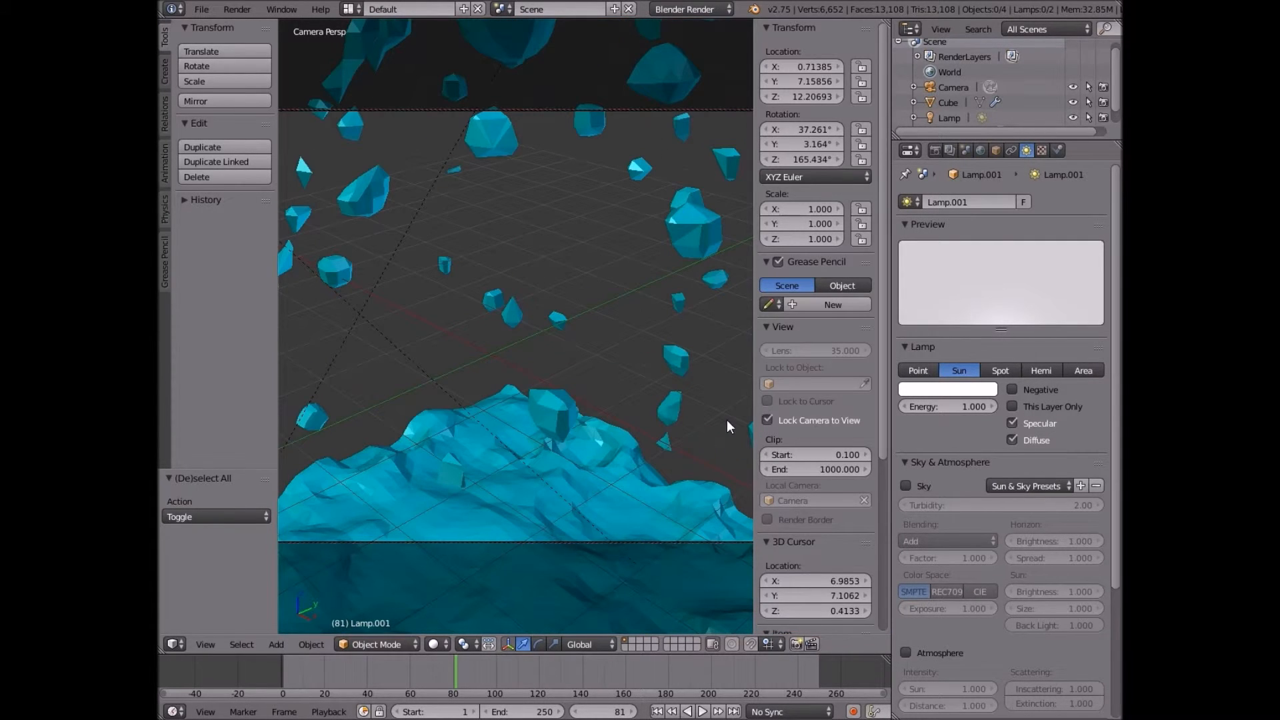
key(n)
Reposition the camera so the whole fluid fits inside the frame, and check the framing in rendered shading.
scroll(614, 371, down, 4)
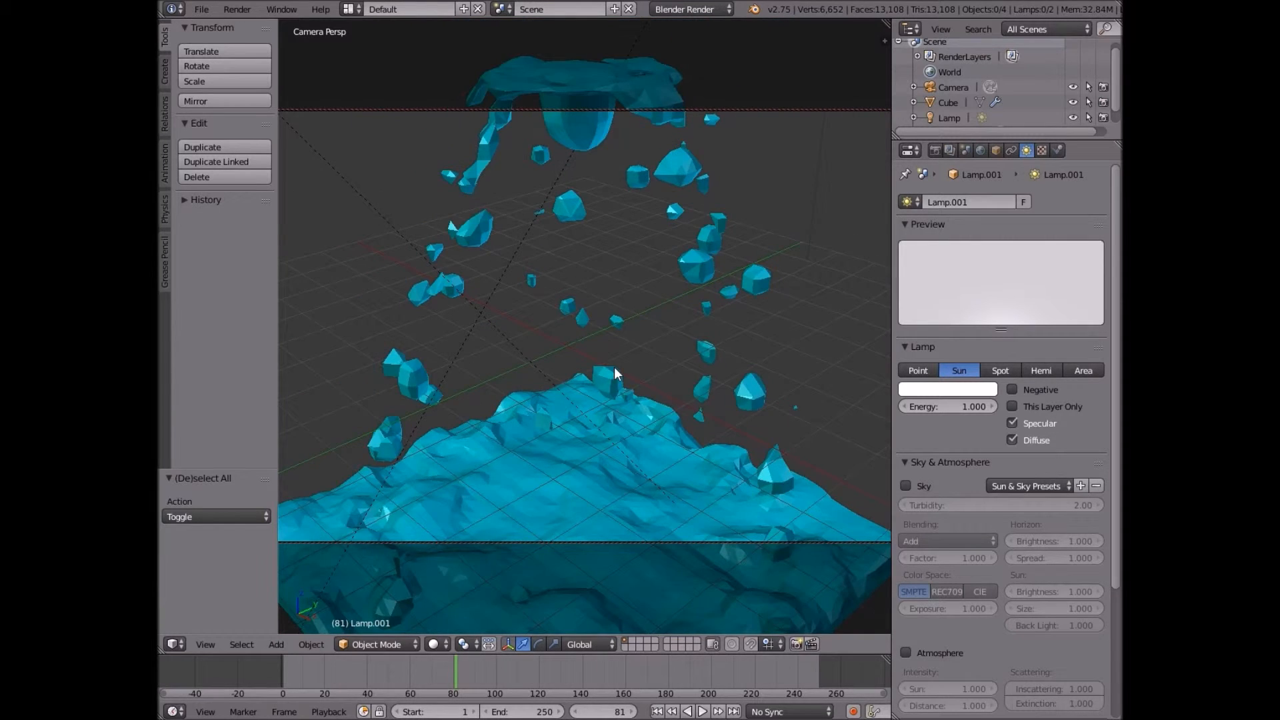
scroll(615, 367, down, 2)
middle_drag(615, 367, 563, 333)
scroll(495, 359, down, 2)
key(shift+z)
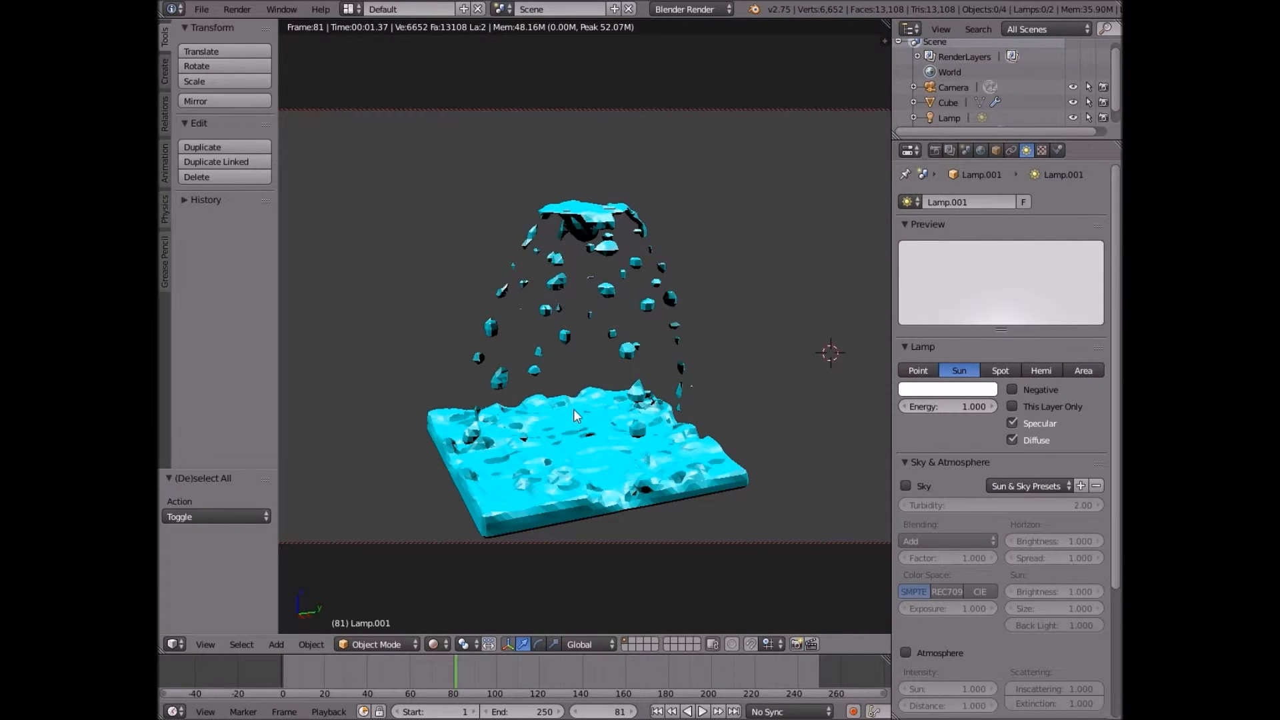
key(shift+z)
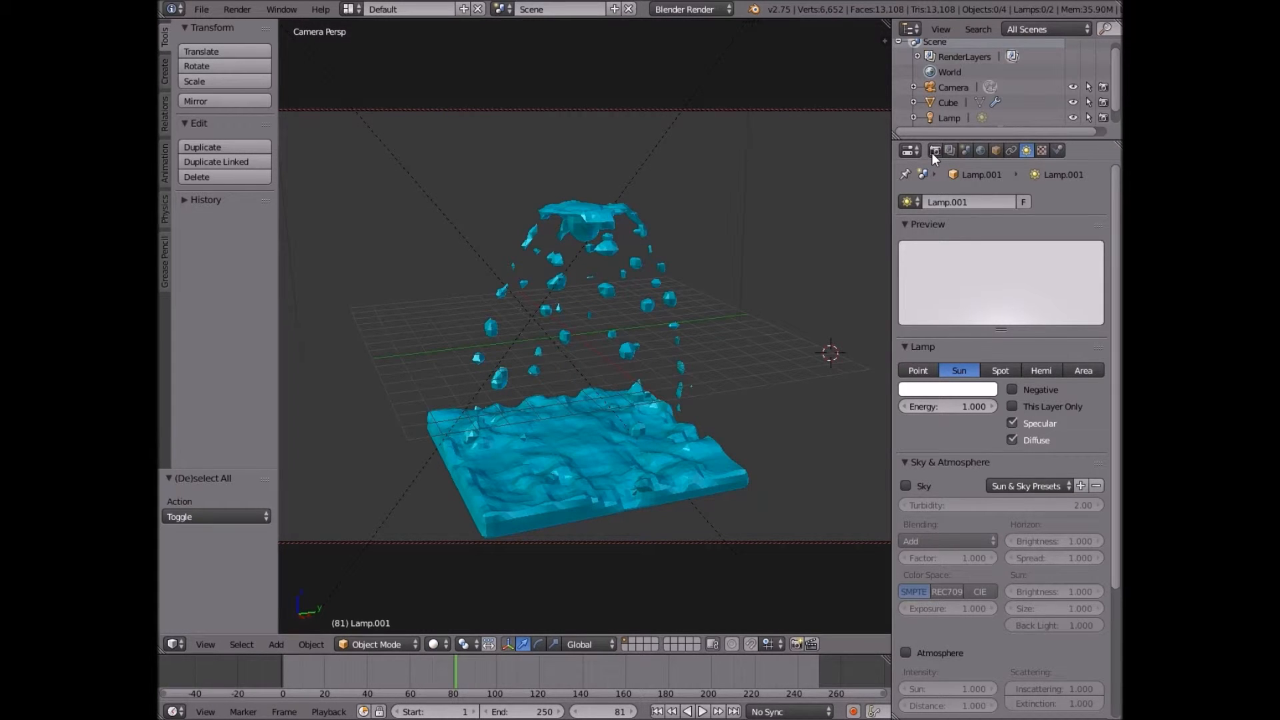
Show the scene's render settings and set the output file format to H.264.
click(935, 151)
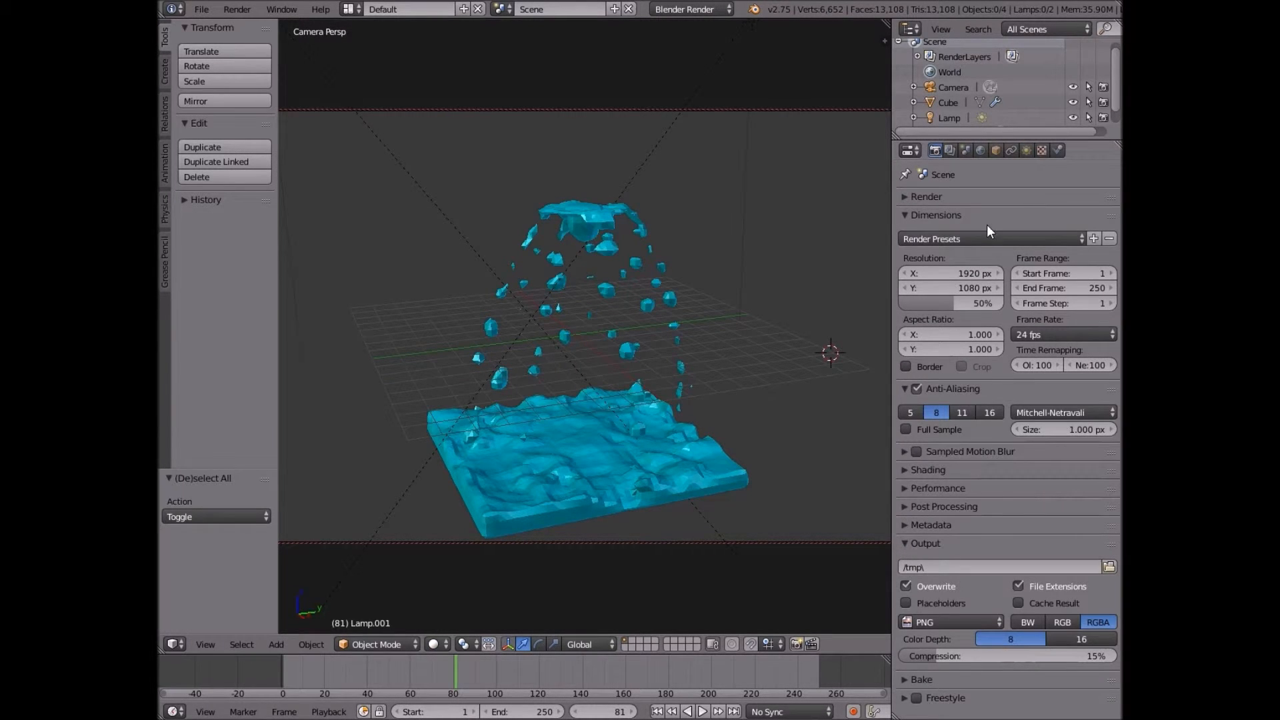
click(922, 198)
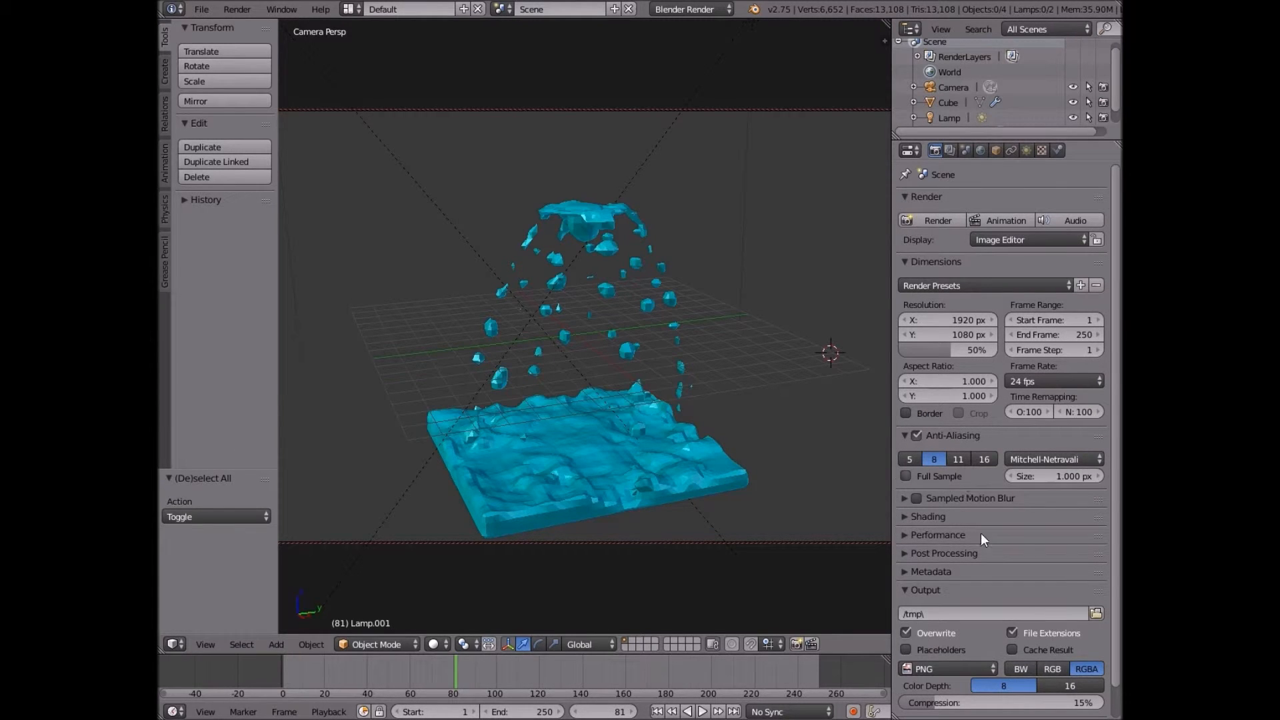
scroll(960, 587, down, 2)
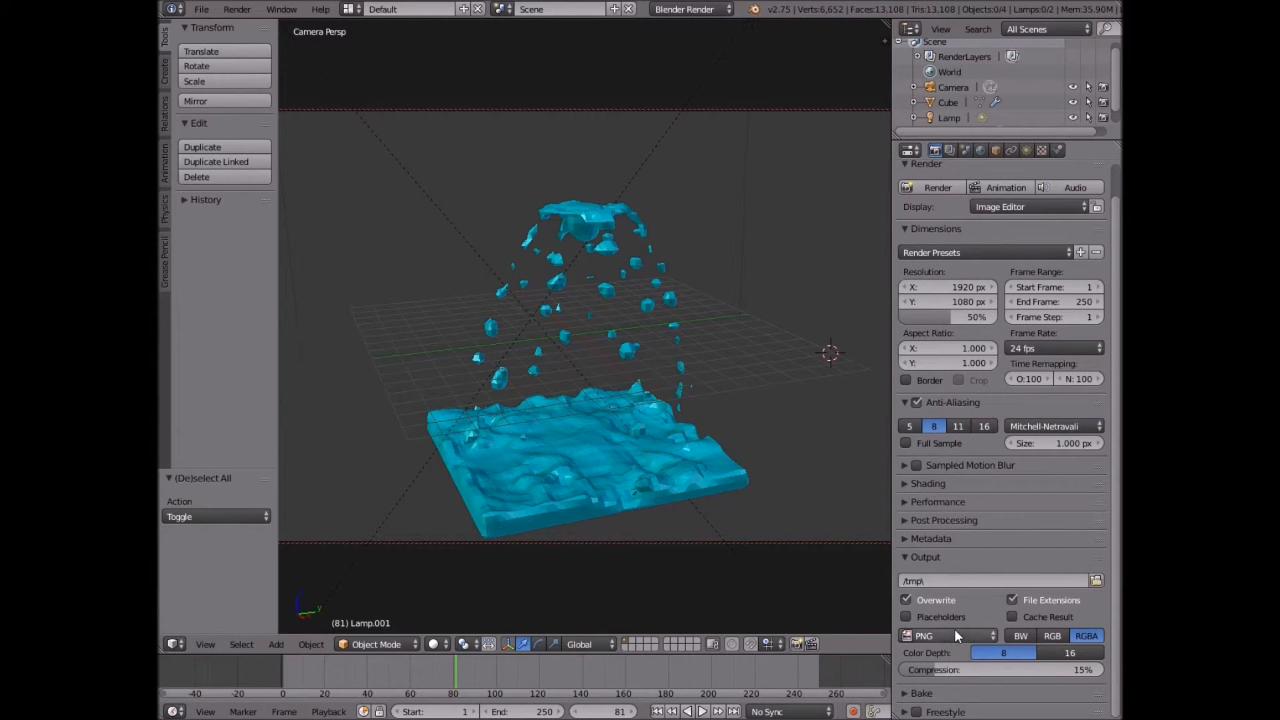
click(955, 634)
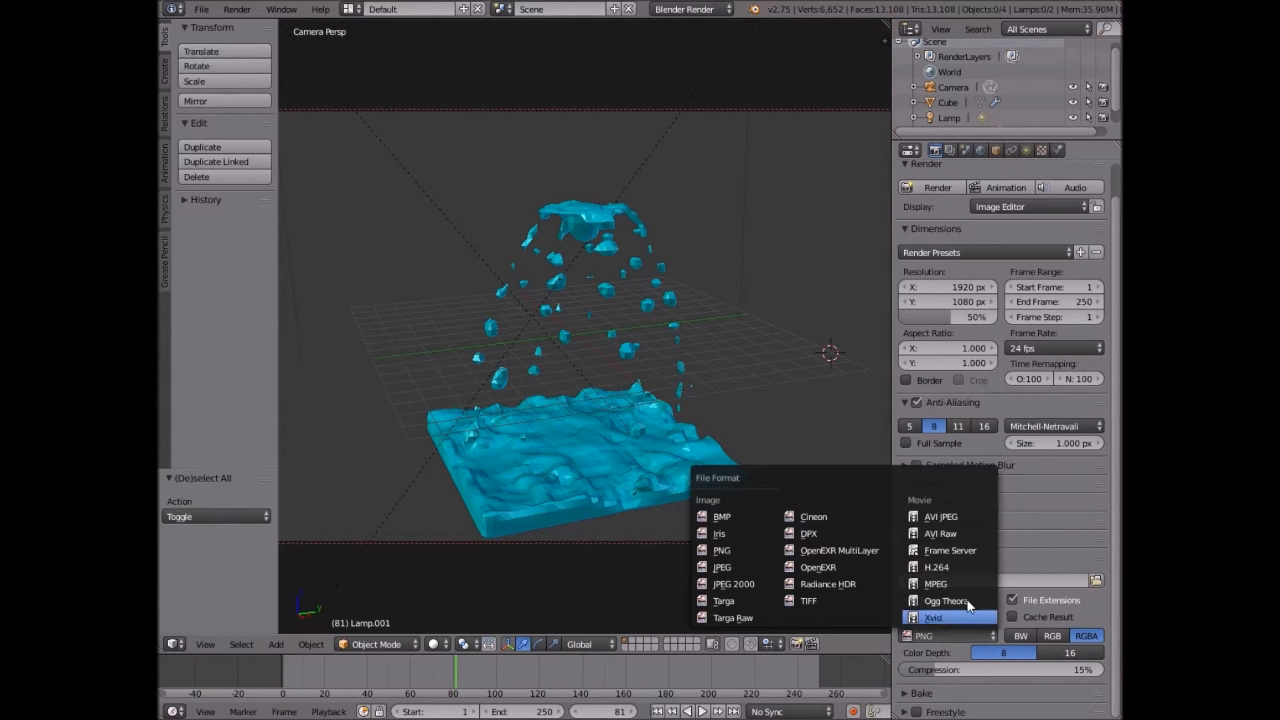
click(959, 566)
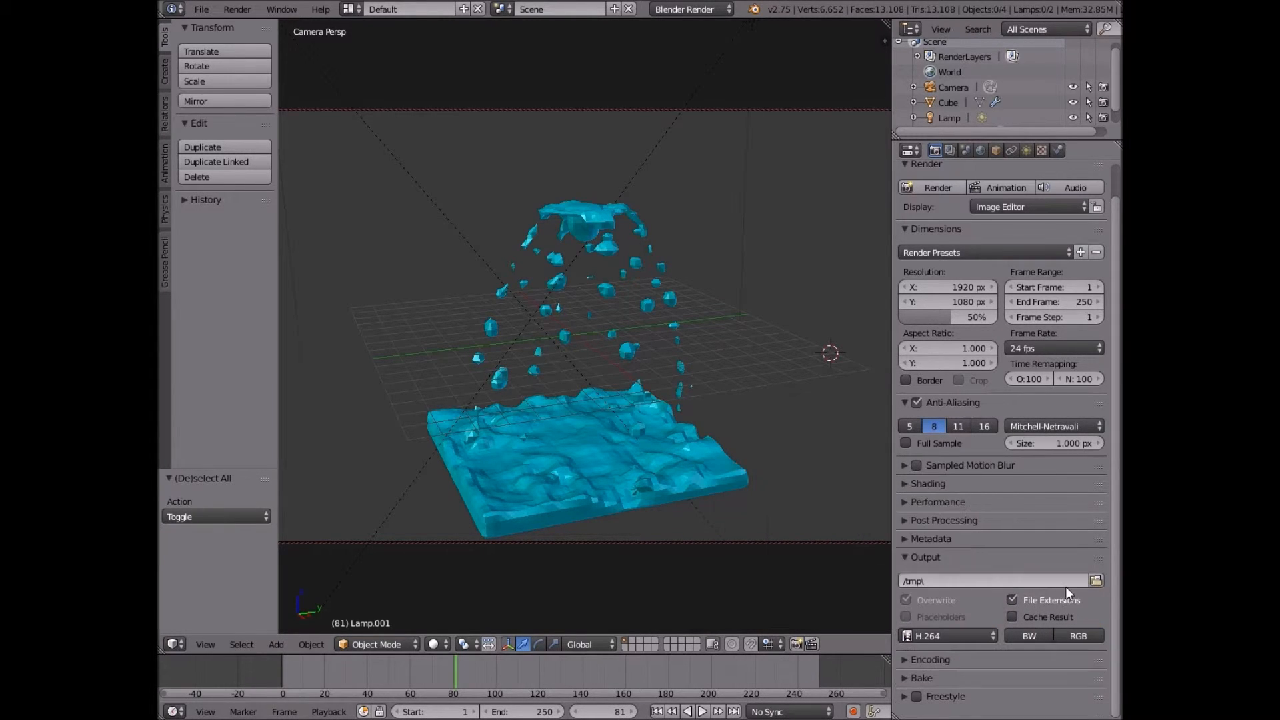
Set the render output to a file named fluidsimTutFinish in the Documents folder.
click(1101, 584)
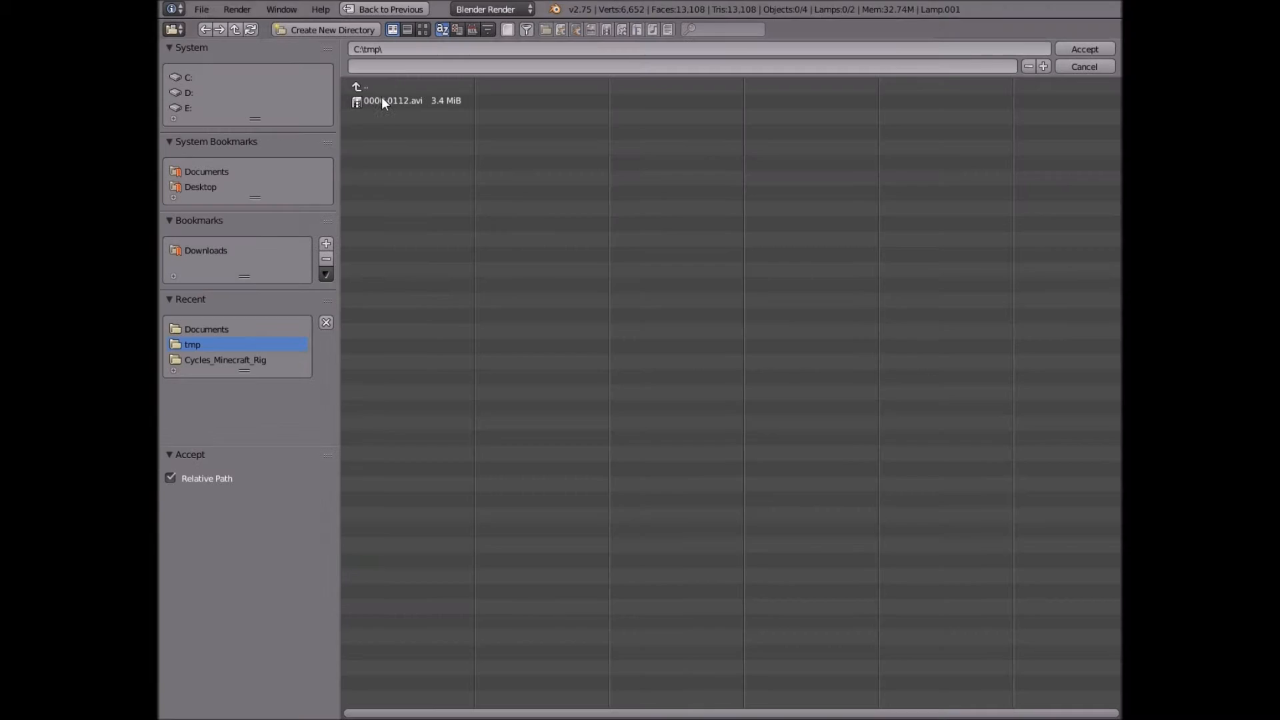
click(218, 173)
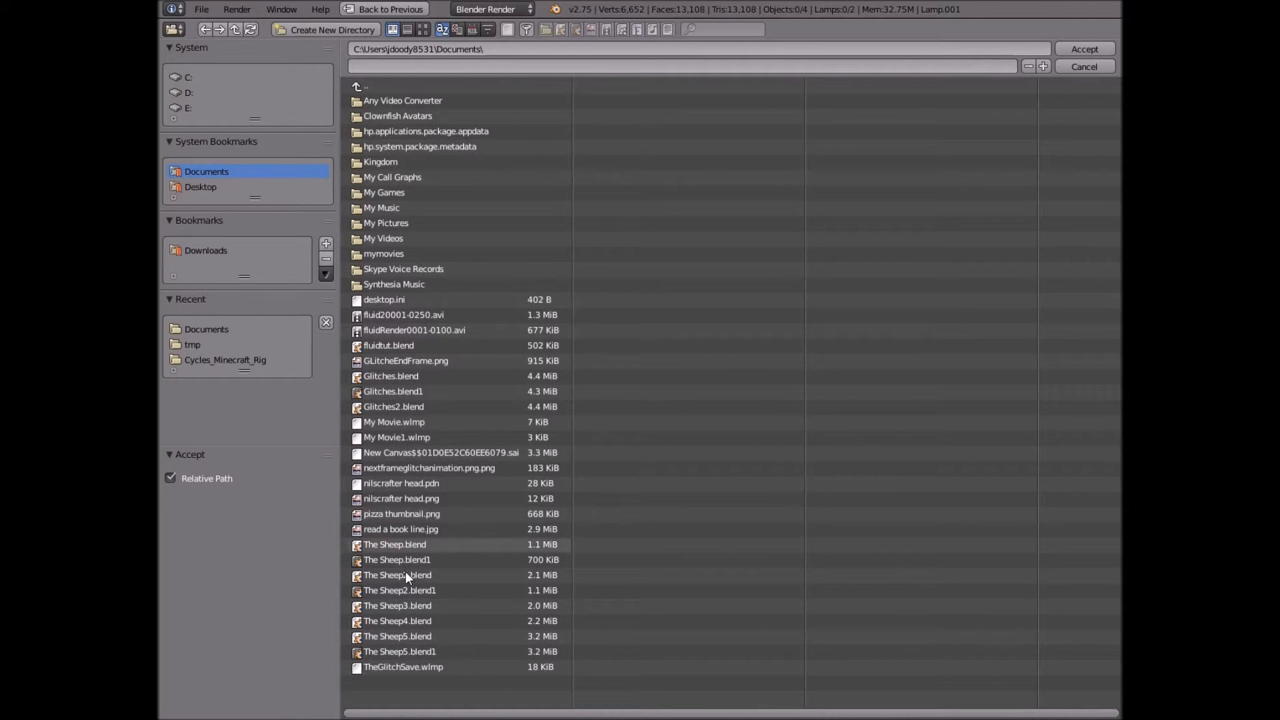
click(438, 64)
text(fluidsimTutFinish)
click(1083, 50)
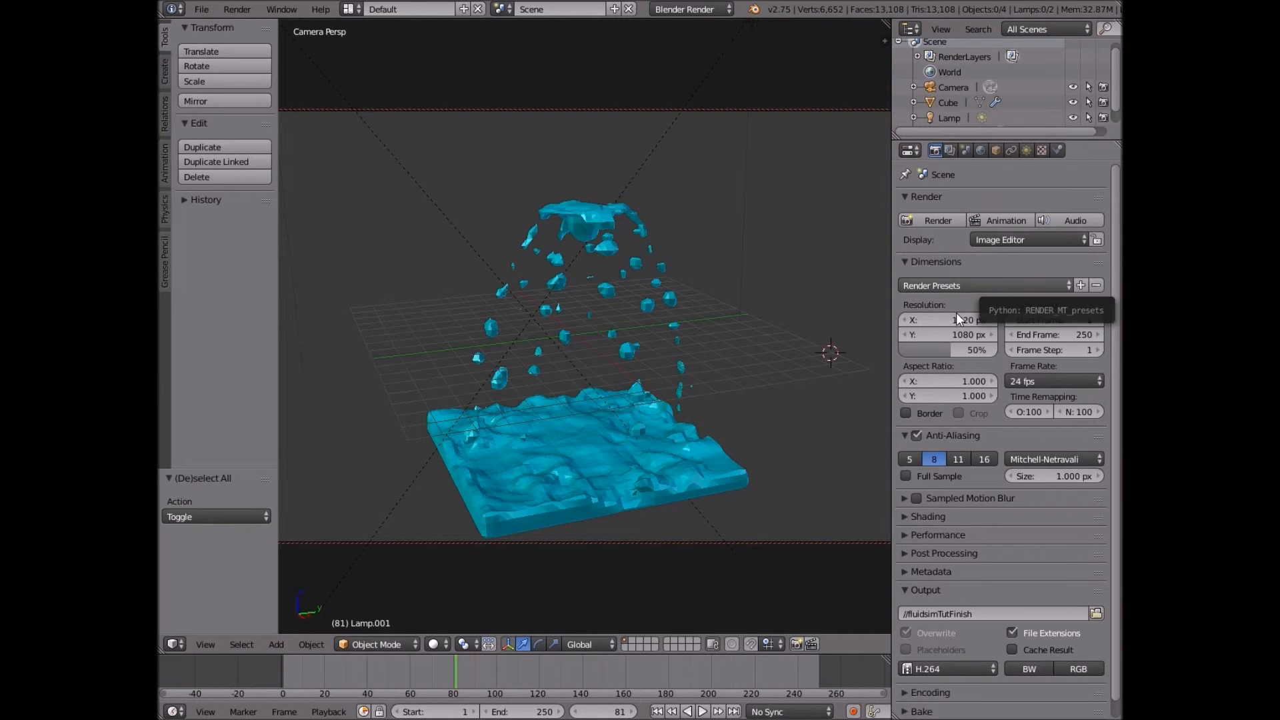
Set the current frame to 0 and open the choices for where the render is displayed.
click(262, 694)
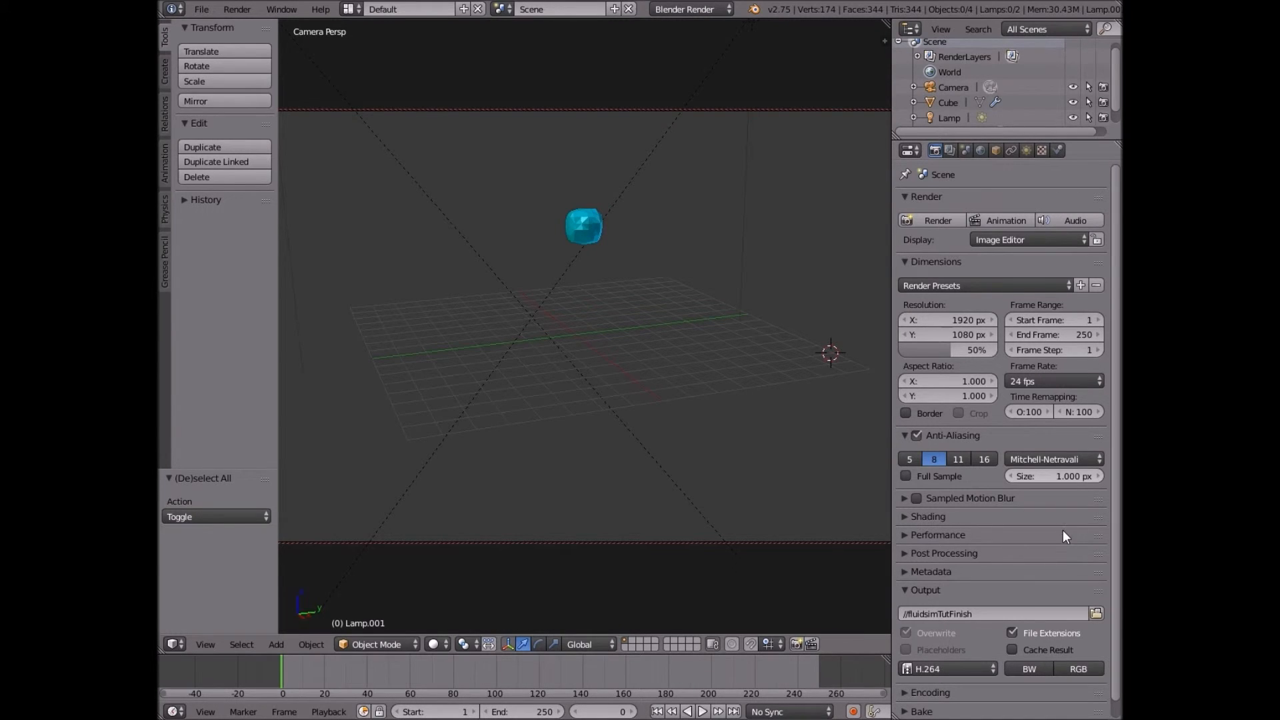
scroll(1063, 530, down, 1)
scroll(1005, 574, up, 1)
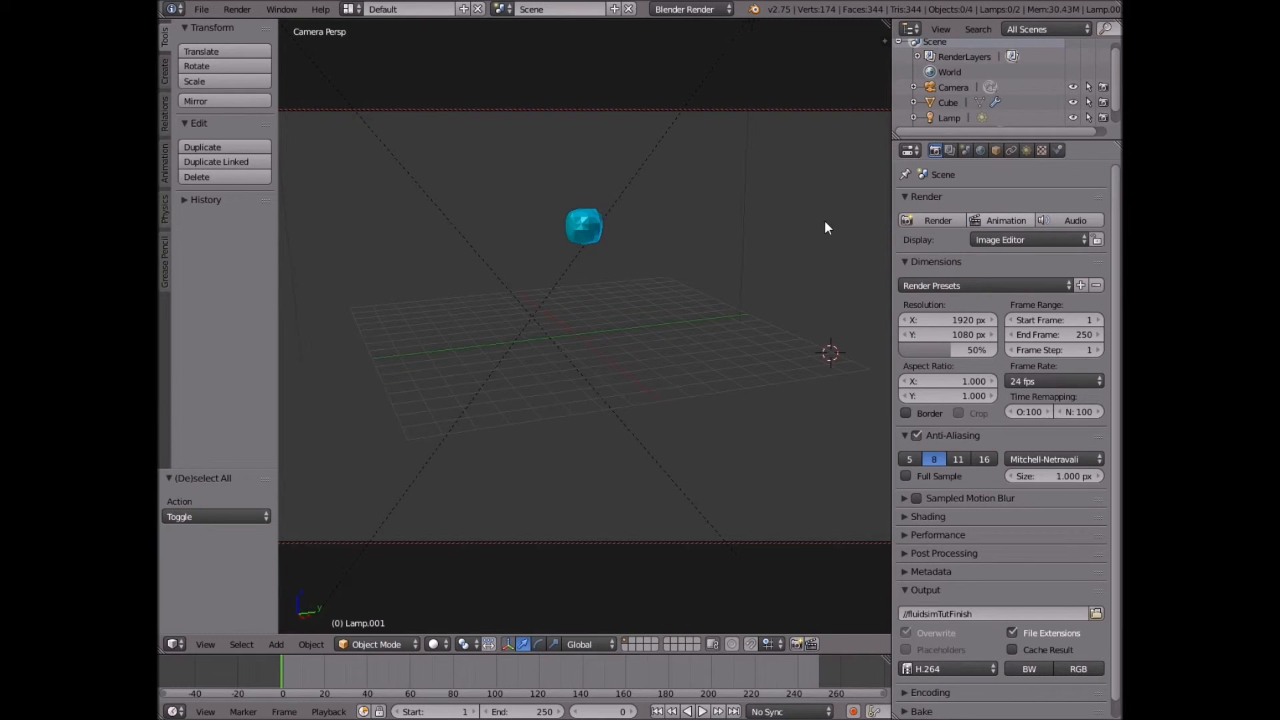
click(1012, 240)
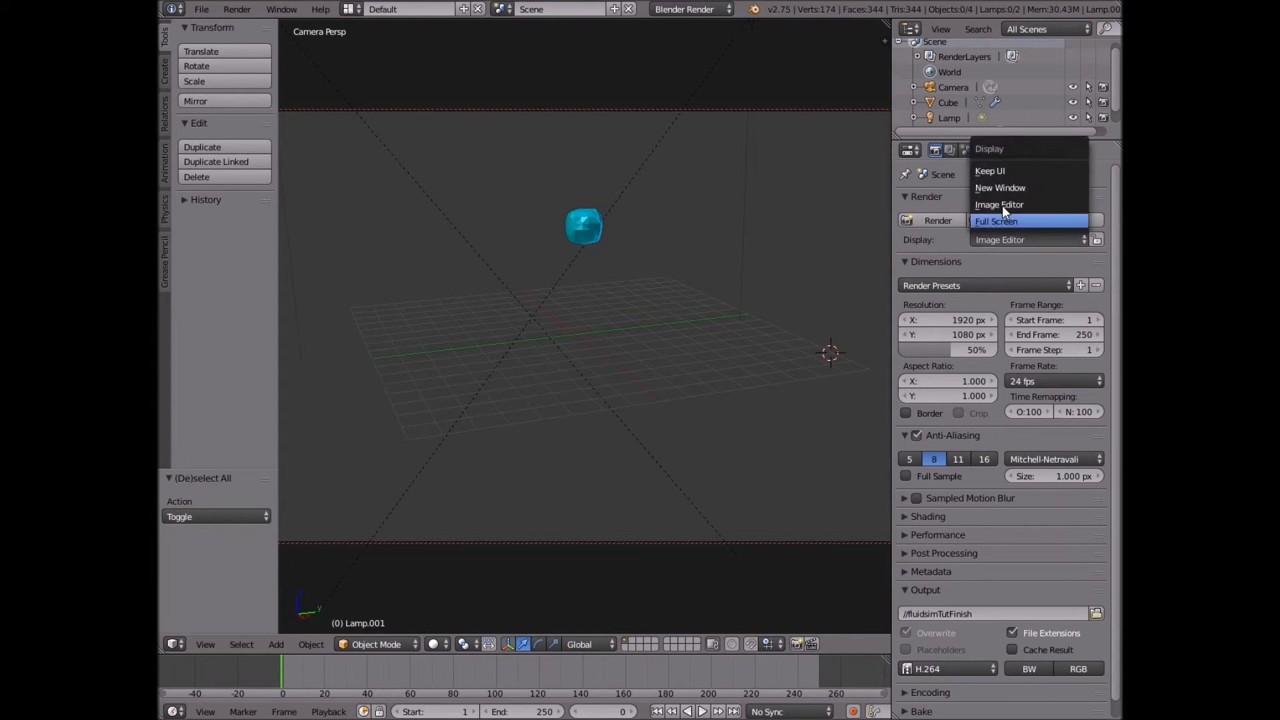